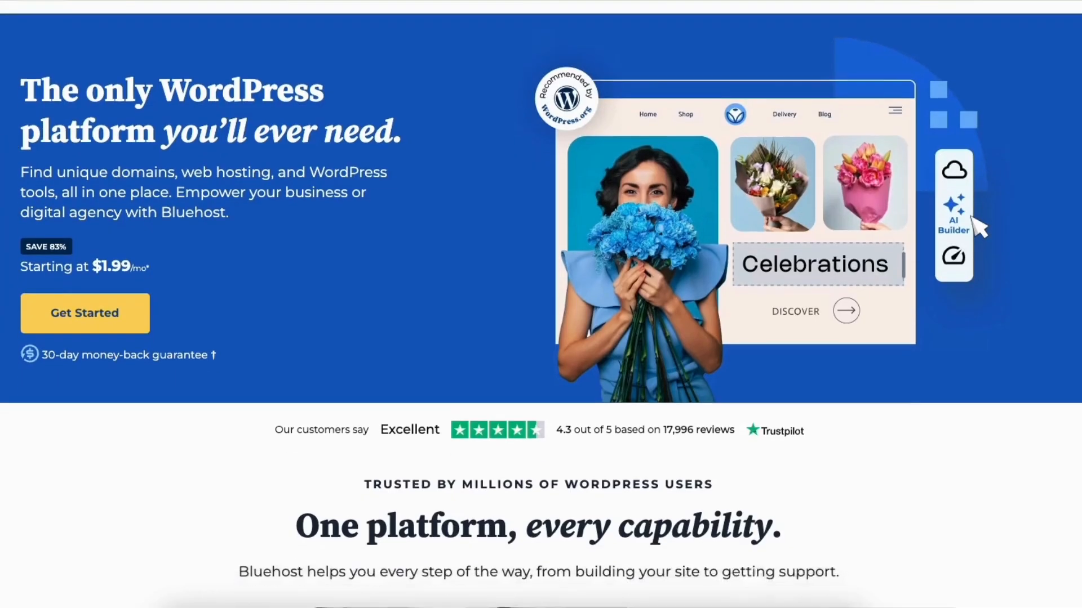
scroll(977, 225, down, 15)
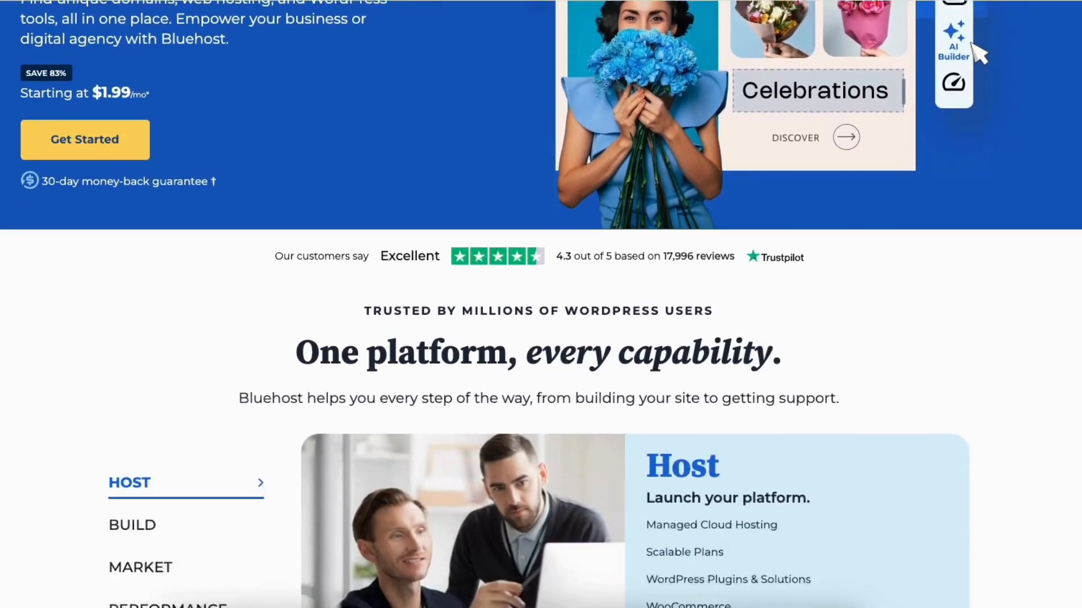
scroll(541, 304, down, 20)
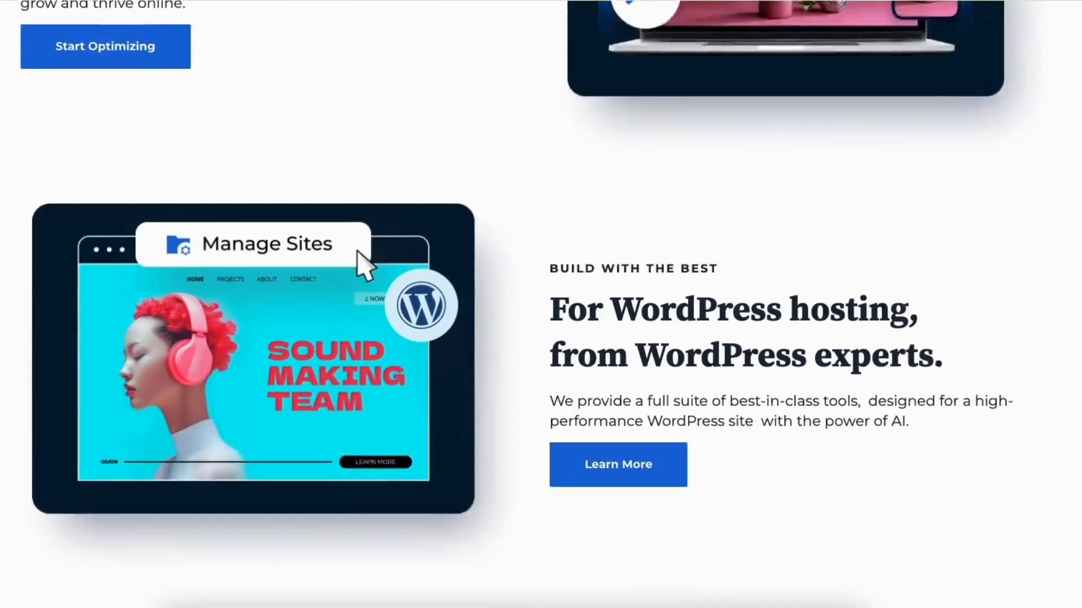
scroll(541, 304, down, 15)
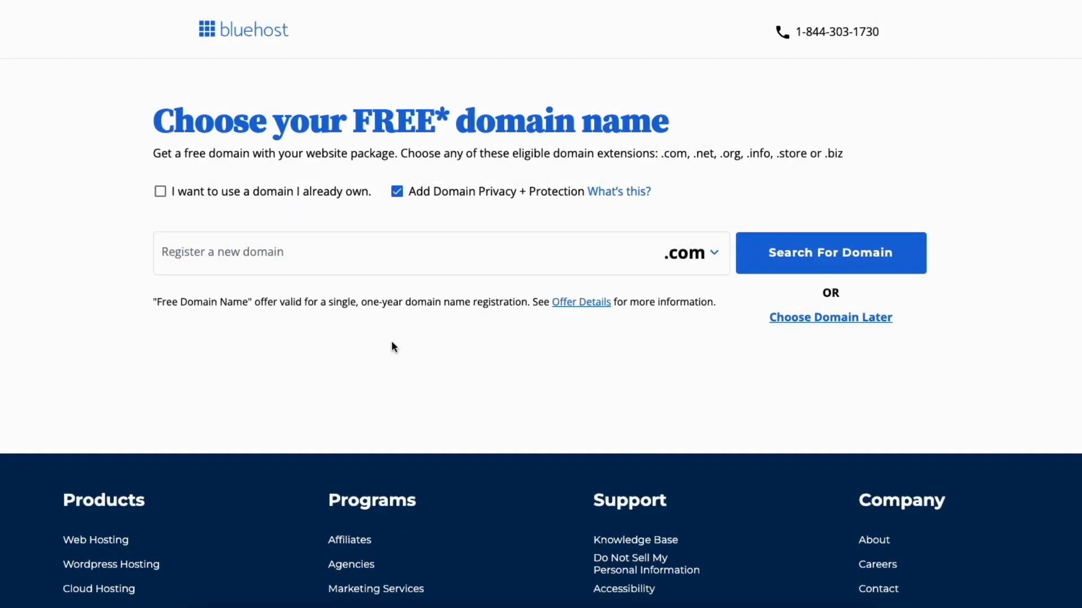
View the domain extensions offered for registering a new domain name.
click(271, 254)
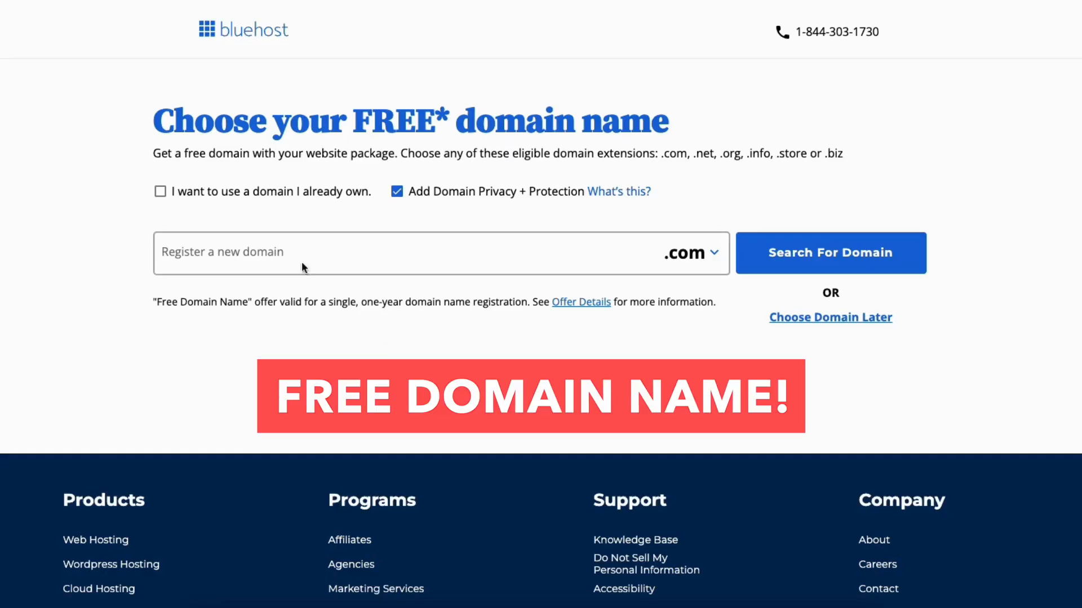
click(271, 253)
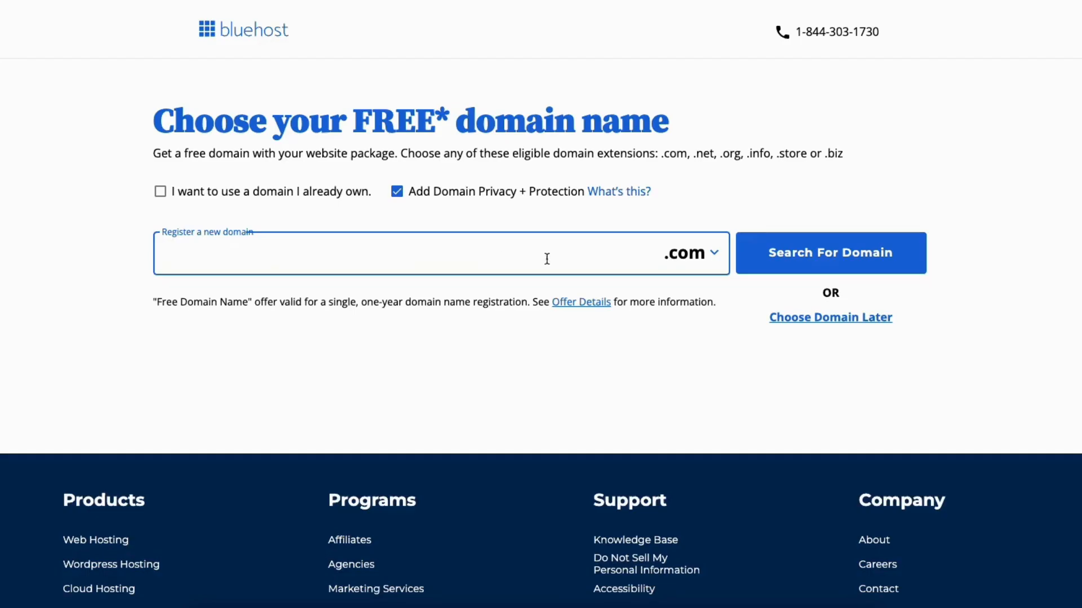
click(697, 263)
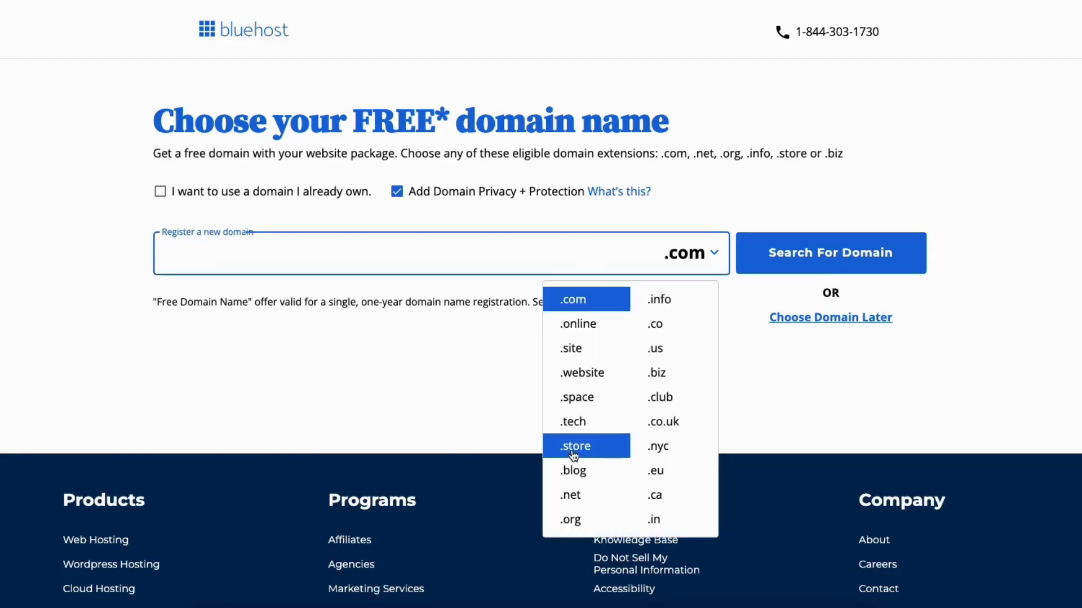
click(503, 353)
Try the option for using a domain that is already owned.
click(160, 193)
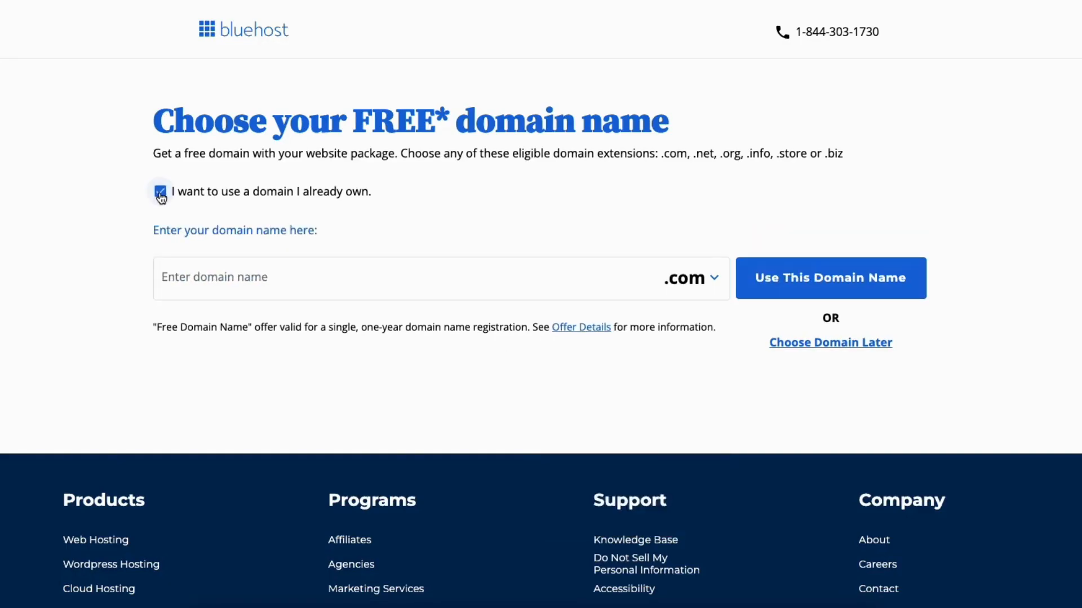
click(225, 279)
click(160, 192)
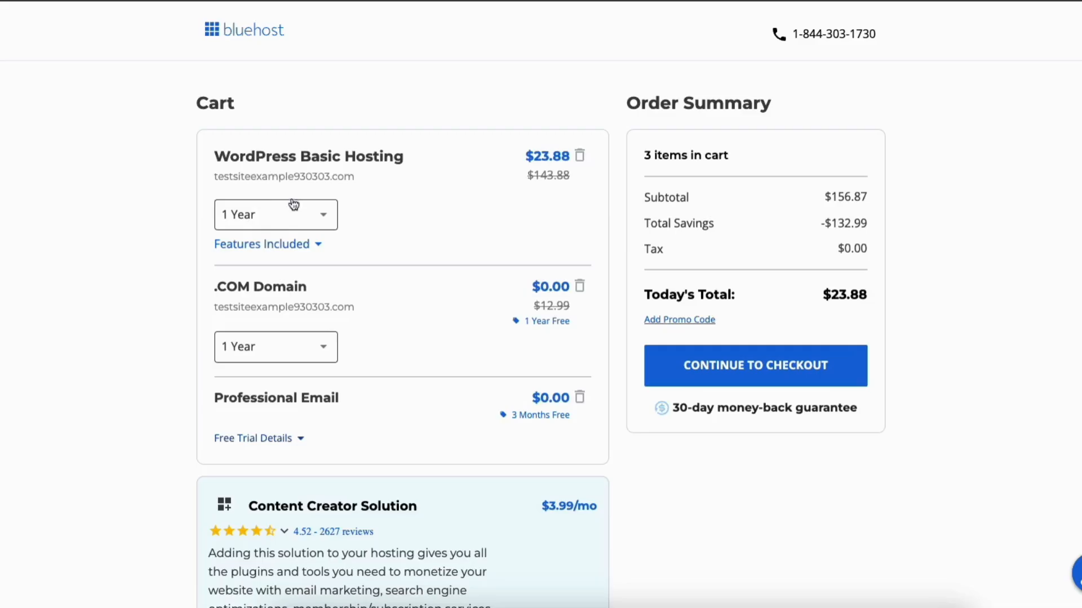
Choose the 1 Year term for WordPress Basic Hosting and continue to checkout without adding extras.
click(298, 213)
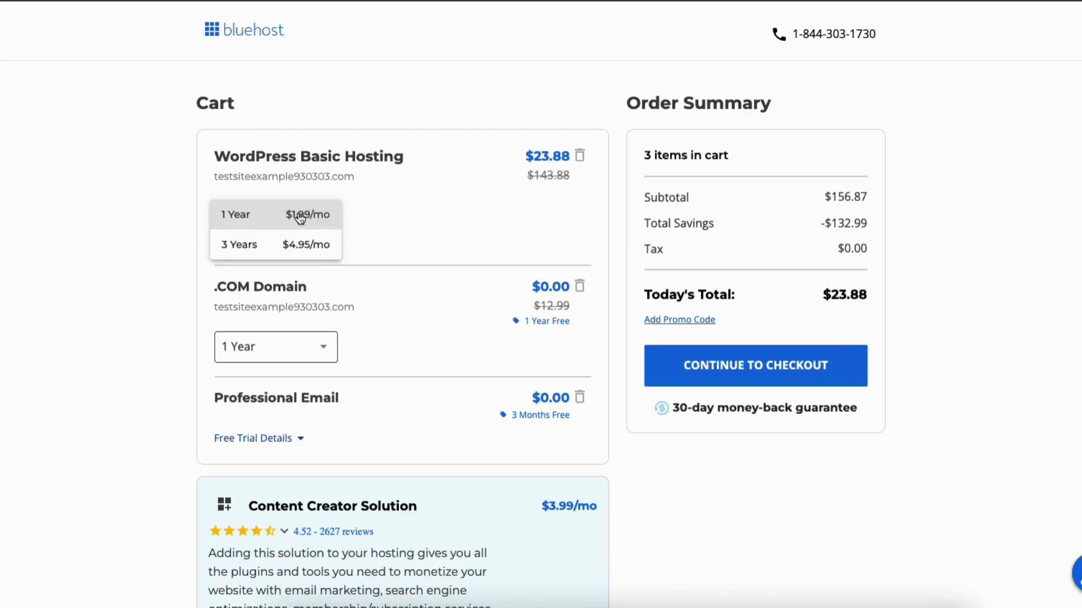
click(266, 224)
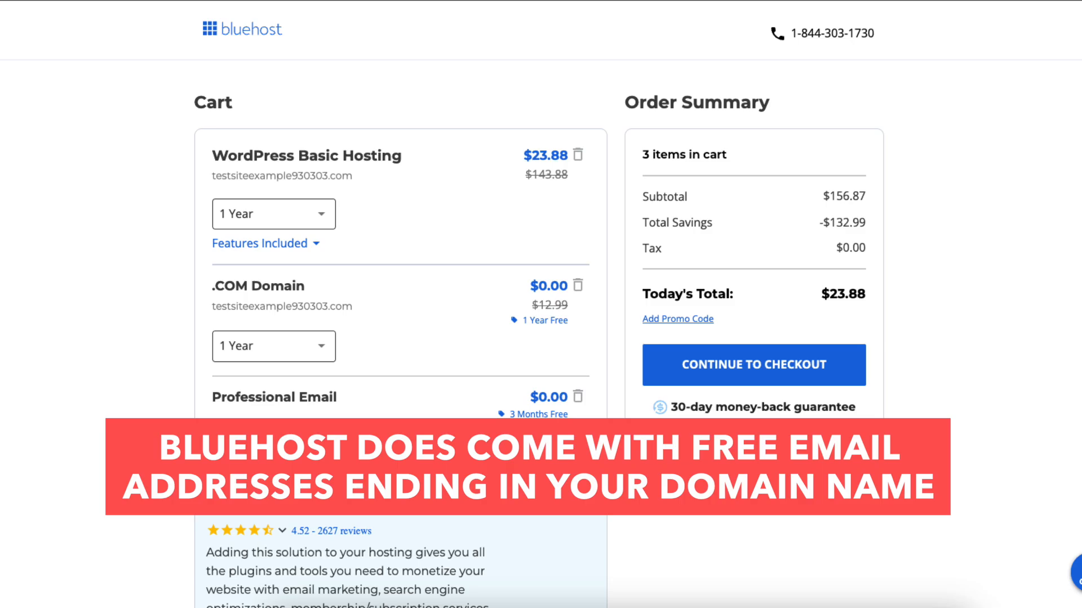
scroll(541, 338, down, 5)
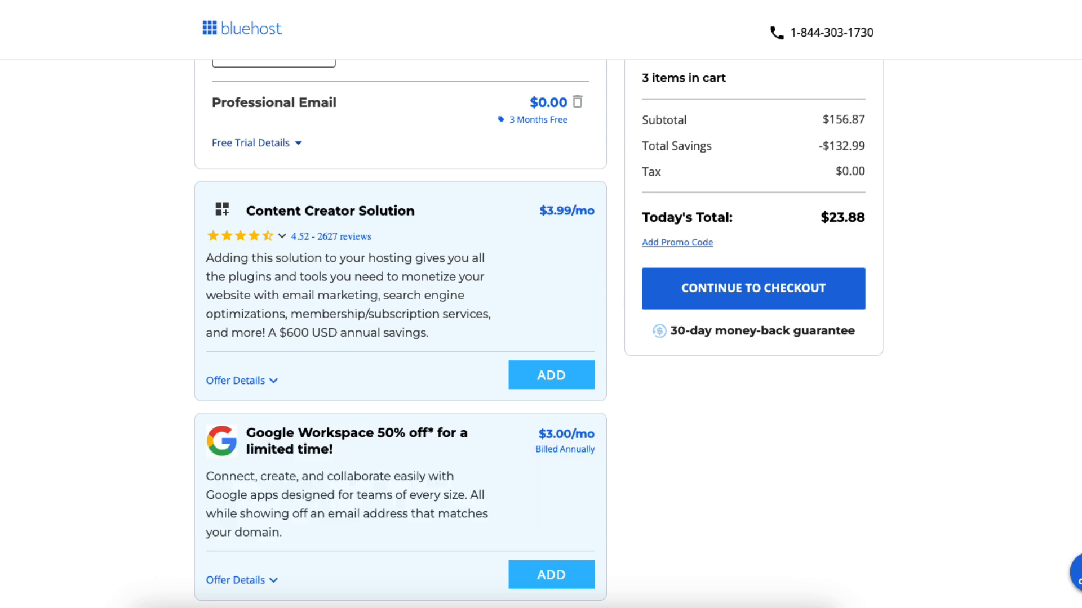
click(743, 289)
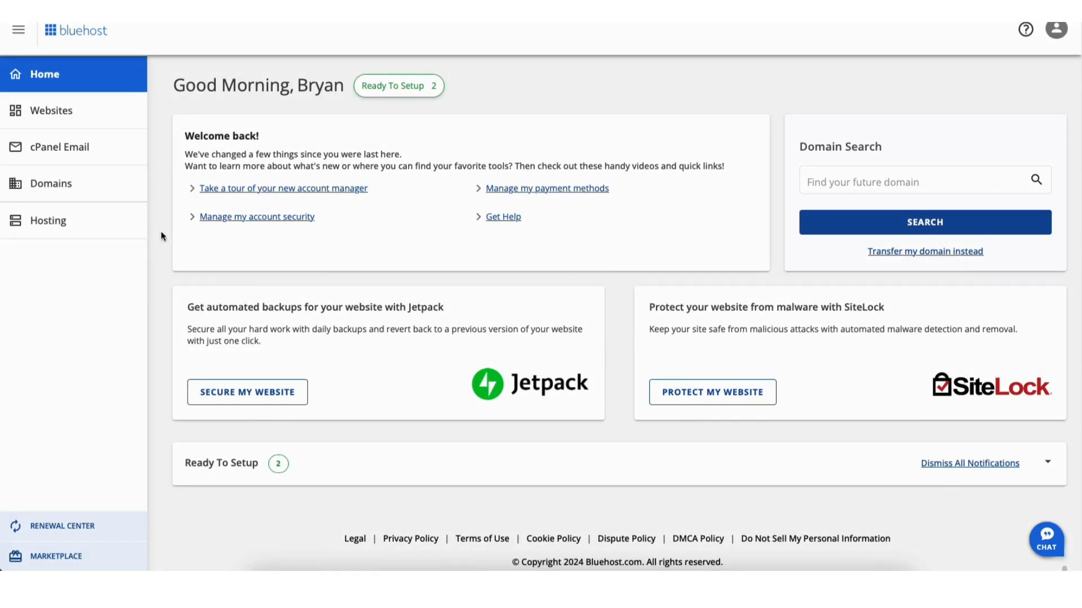
Open the settings of the Welcome website and enter its WordPress admin area.
click(57, 116)
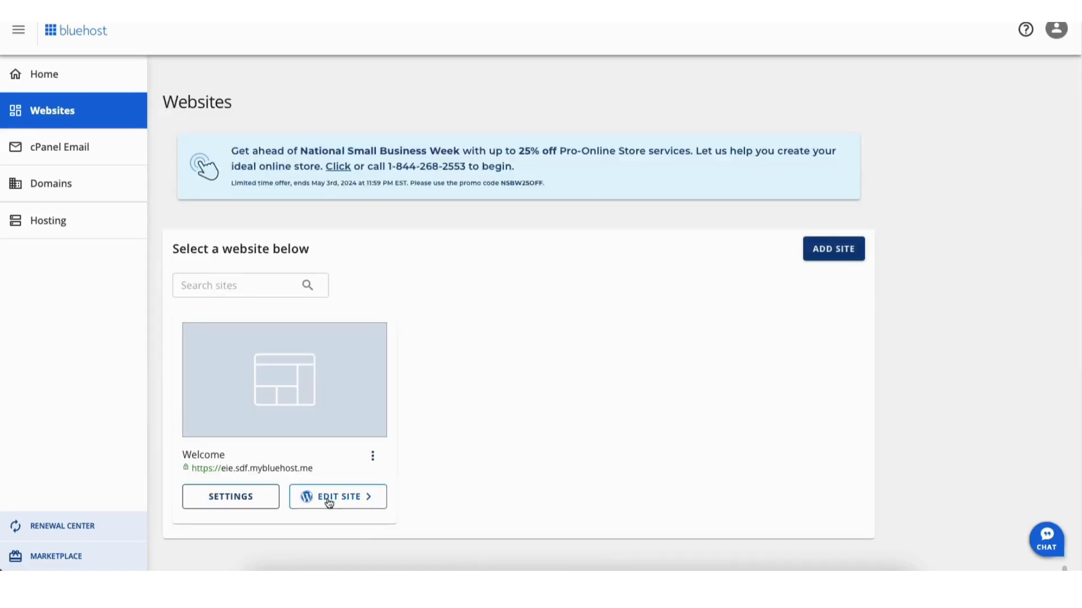
click(329, 499)
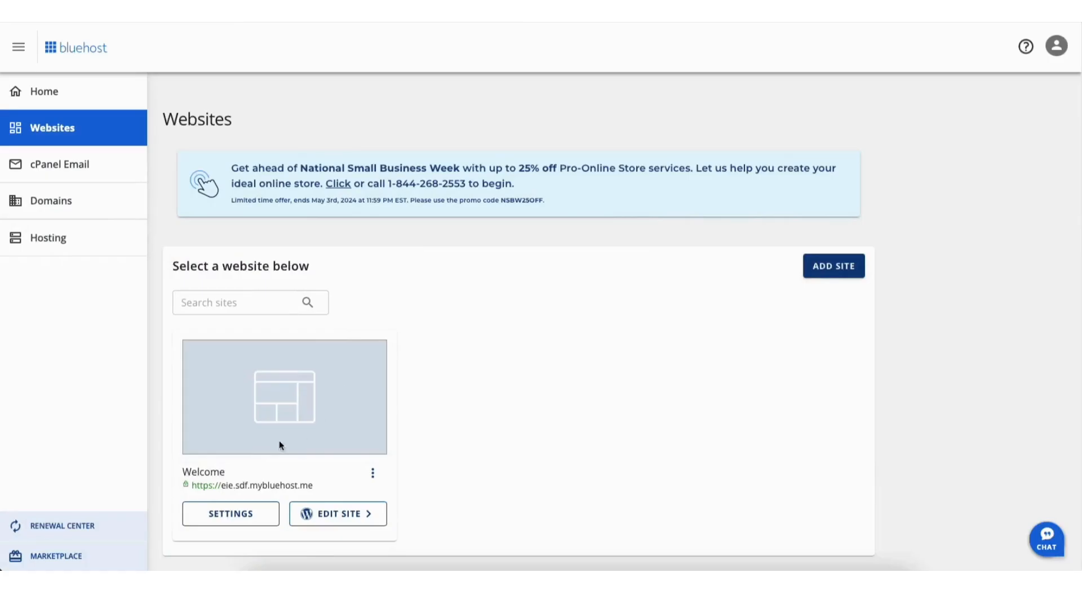
click(224, 513)
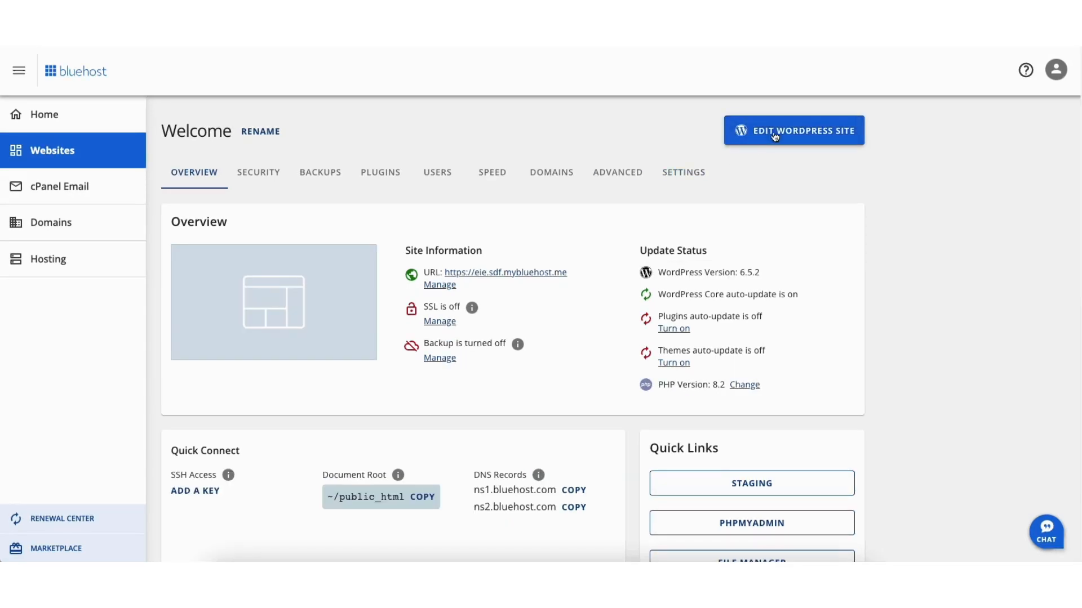
click(775, 137)
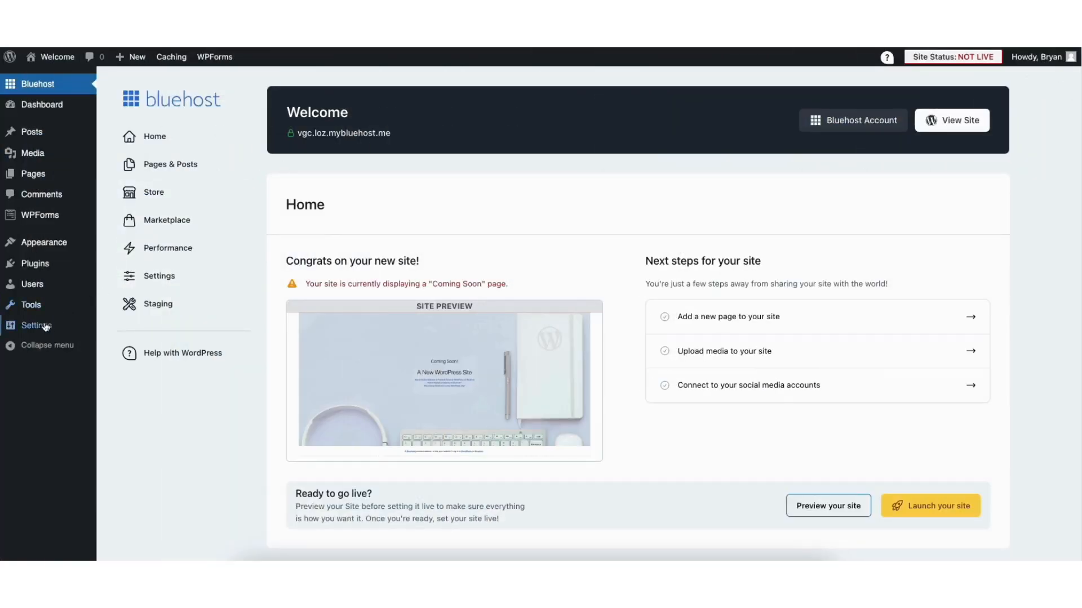
Change the WordPress Address and Site Address to https in the general settings and save the changes.
mouse_move(35, 331)
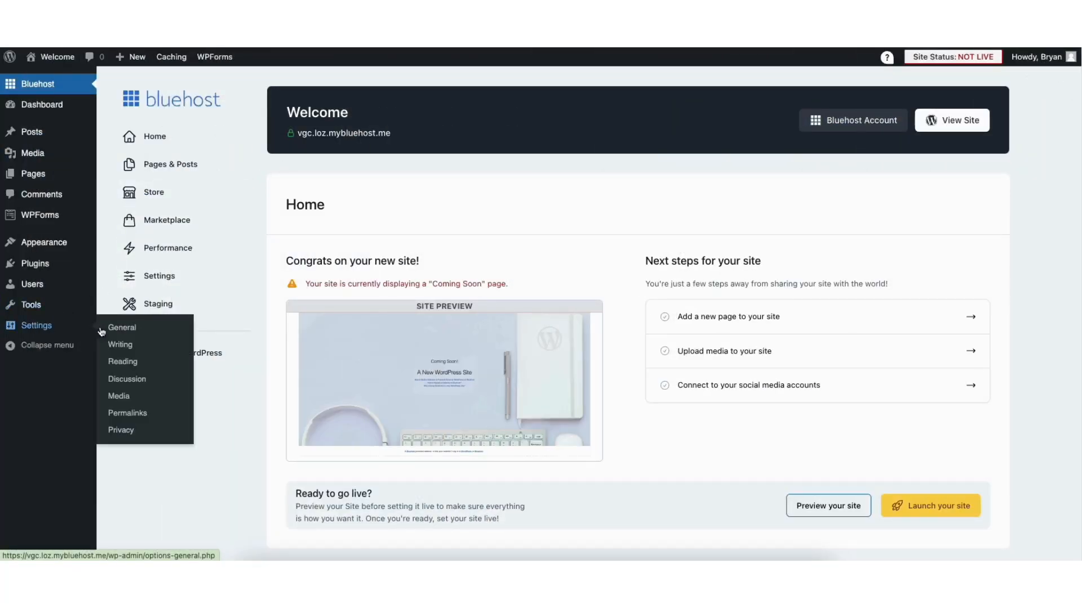
click(122, 328)
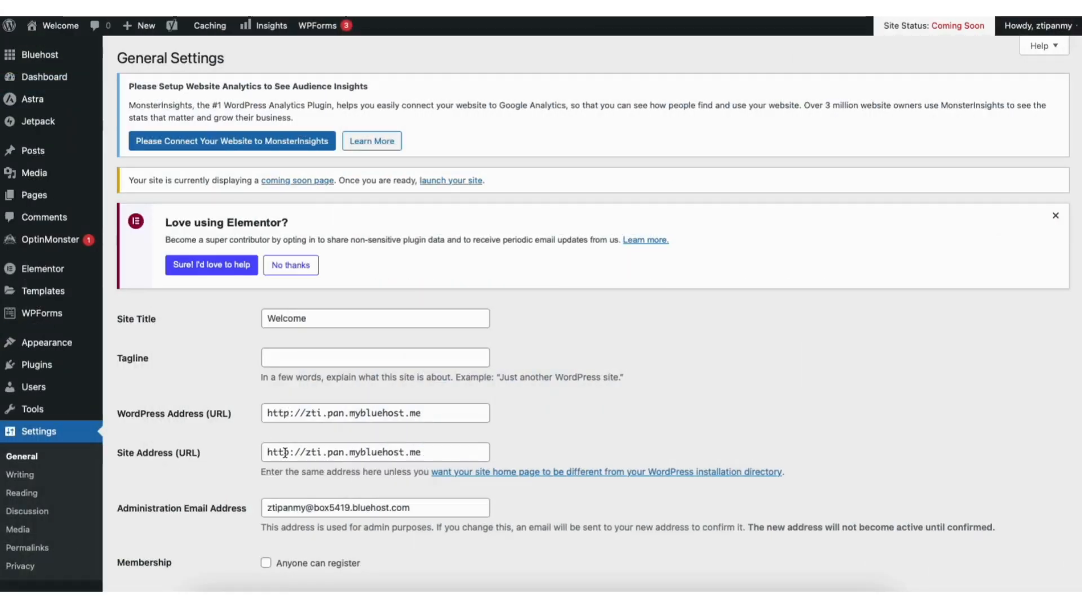
click(290, 414)
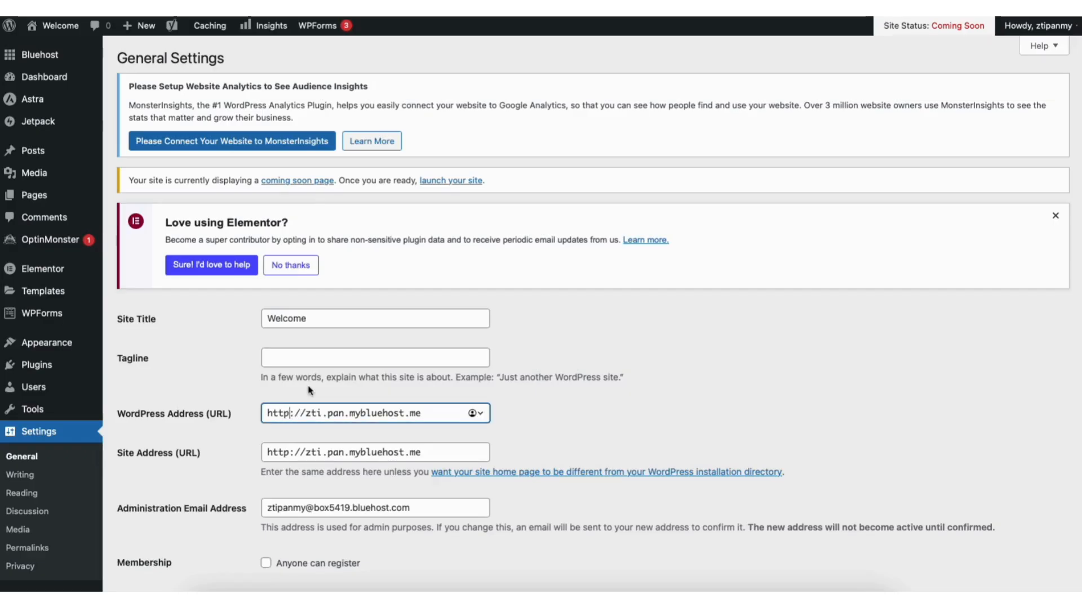
text(s)
click(290, 453)
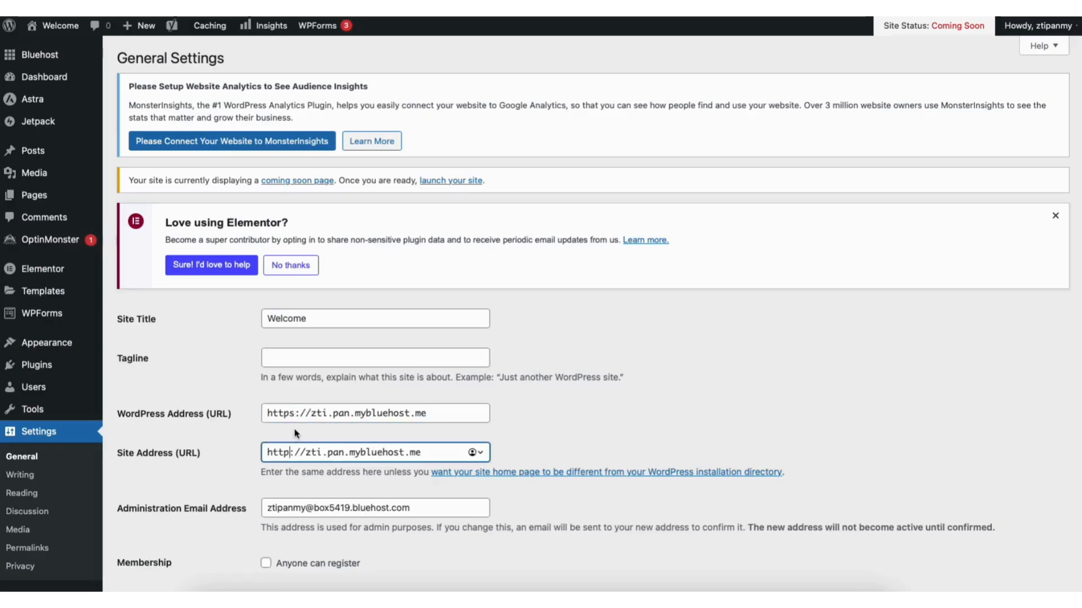
text(s)
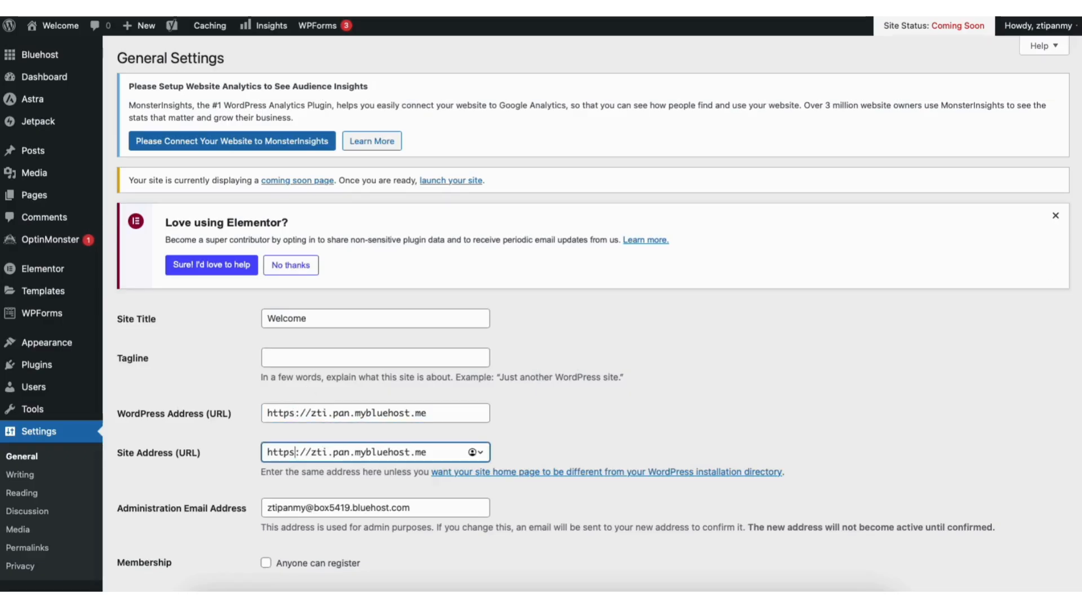
scroll(1079, 364, down, 6)
scroll(1078, 363, down, 10)
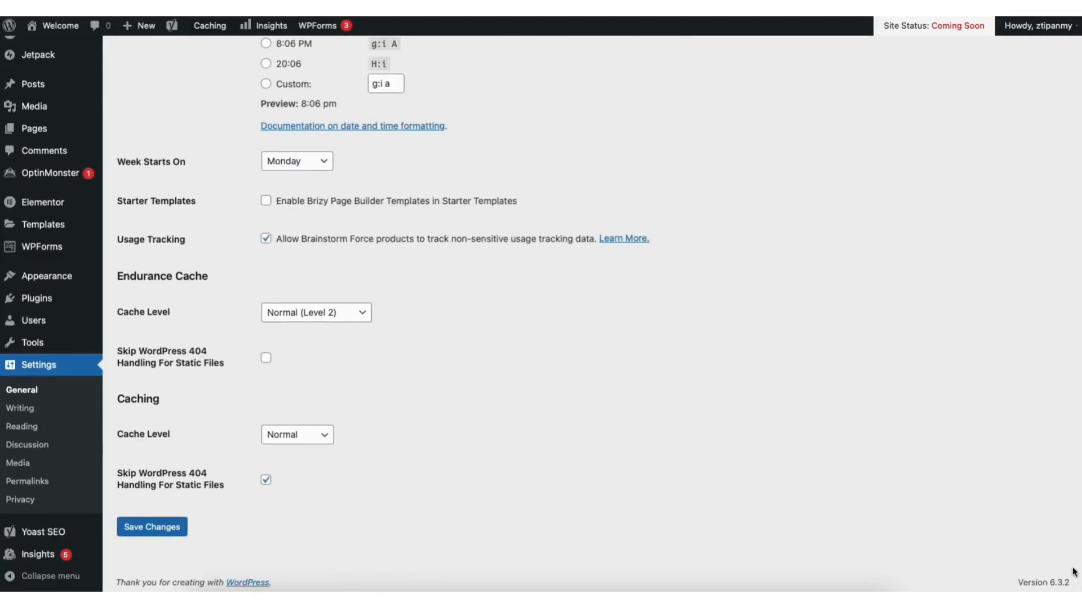
click(169, 524)
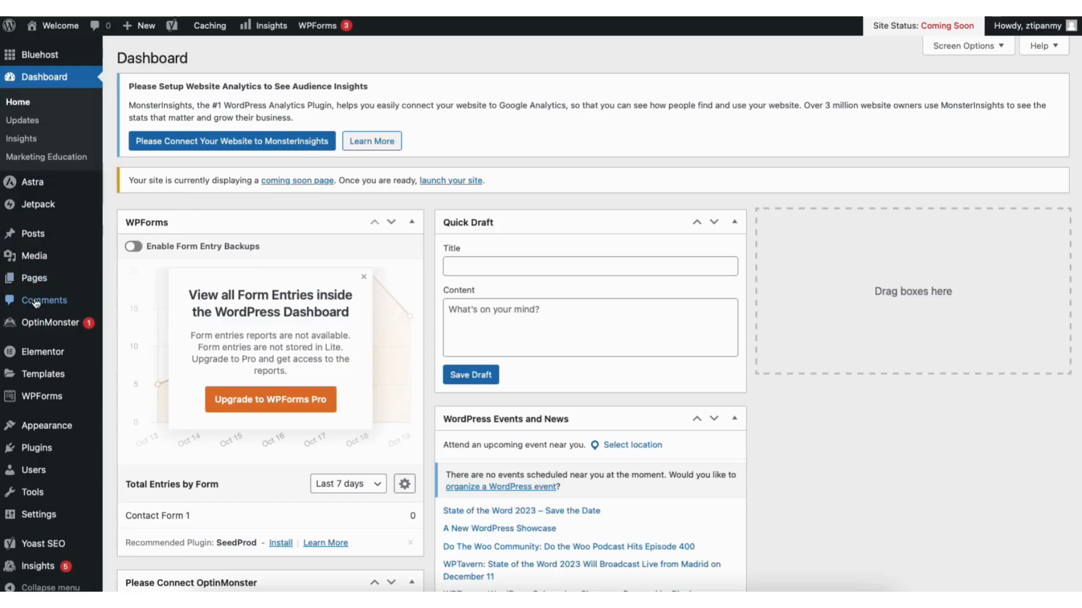
Go to the site's themes, start adding a new theme and browse the popular ones.
mouse_move(48, 430)
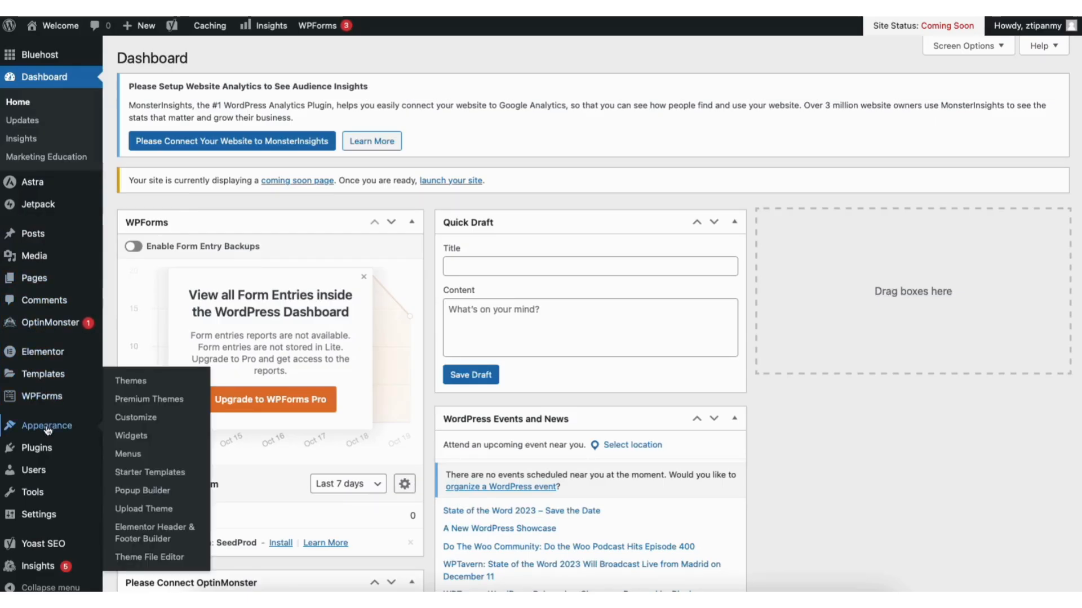
click(136, 381)
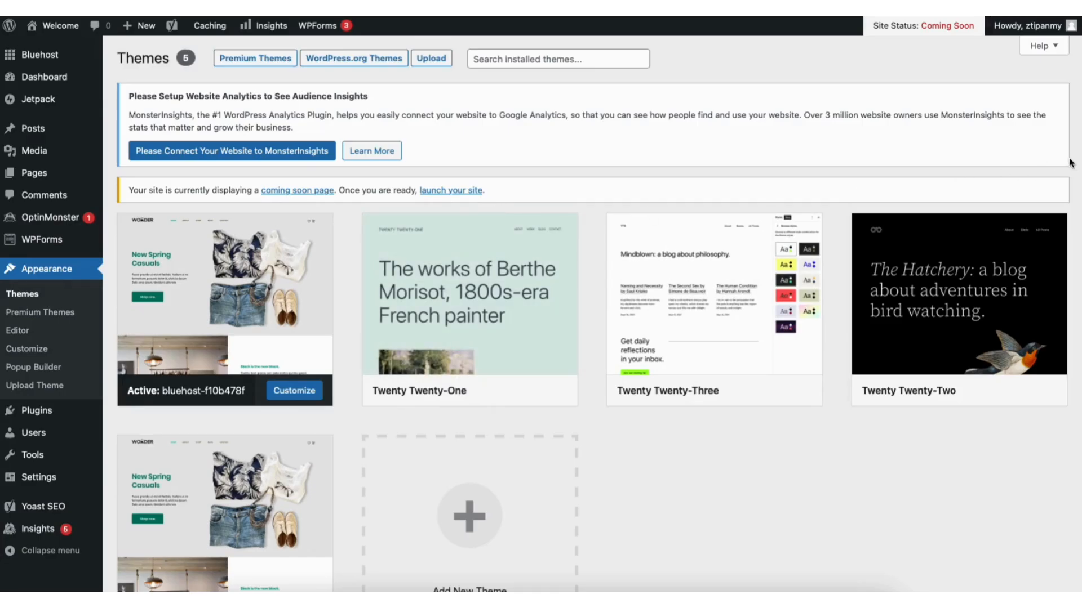
scroll(580, 357, down, 2)
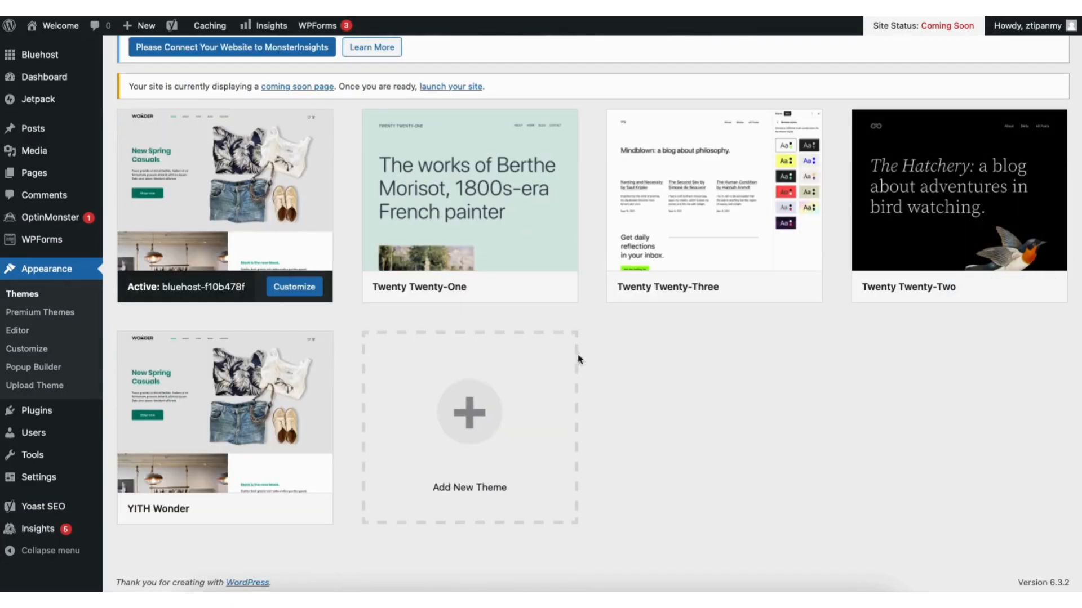
click(450, 437)
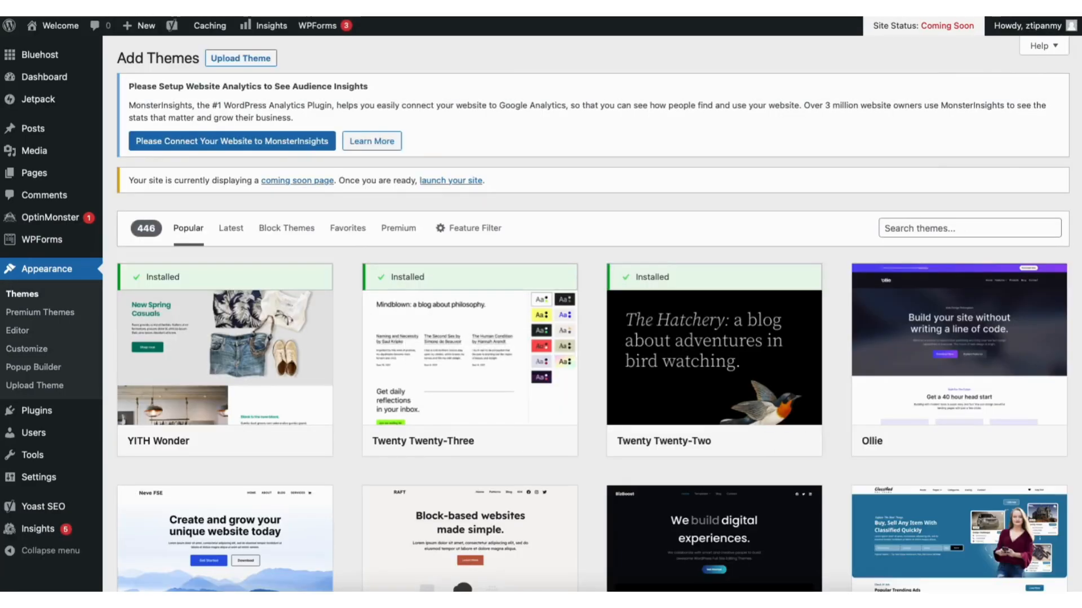
scroll(594, 313, down, 8)
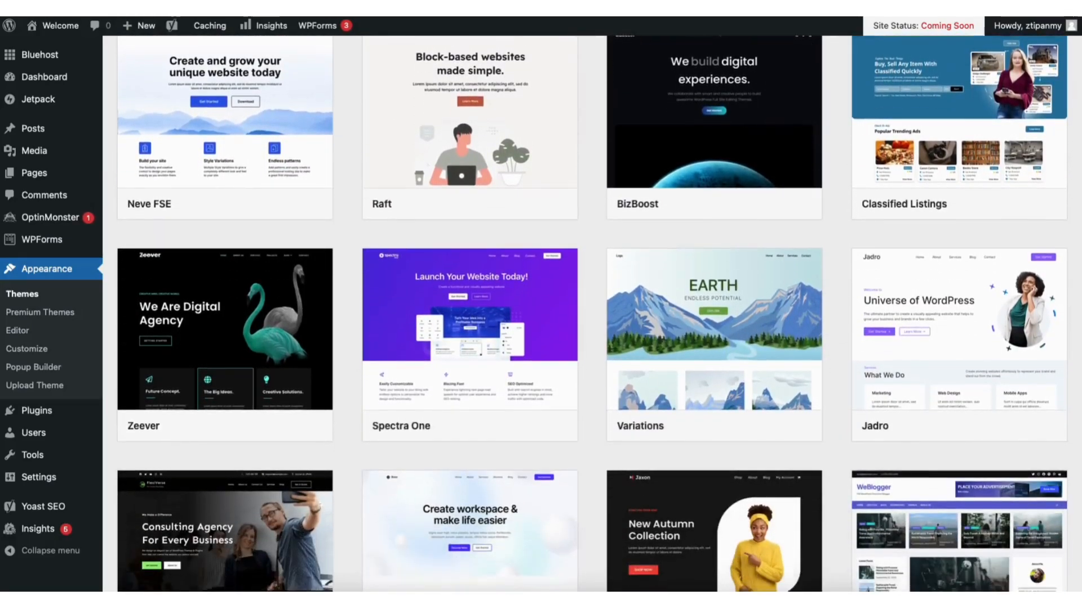
scroll(592, 314, down, 9)
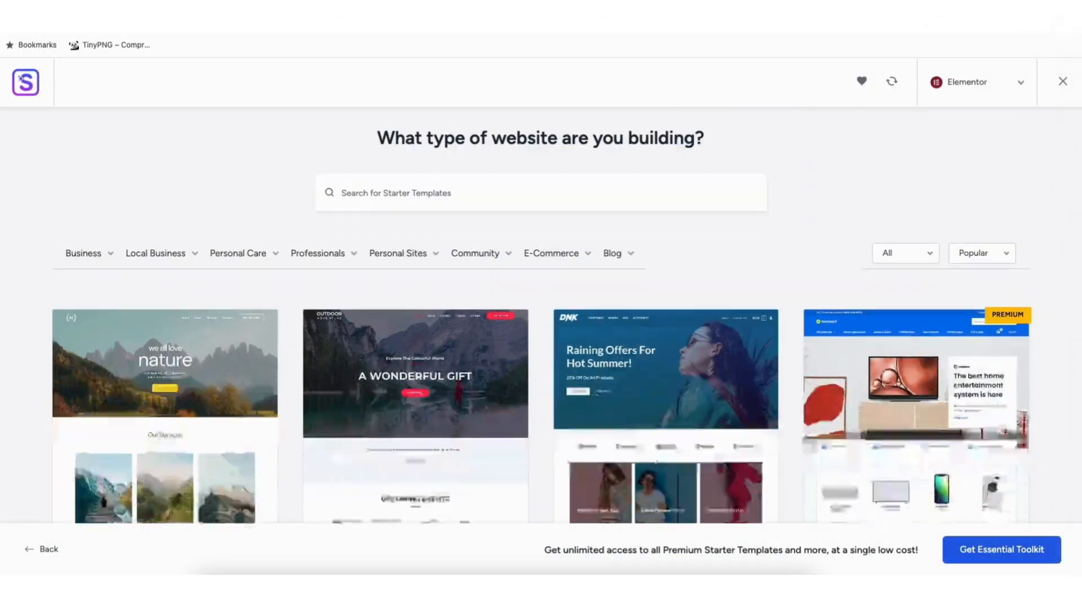
scroll(540, 316, down, 5)
scroll(541, 316, down, 10)
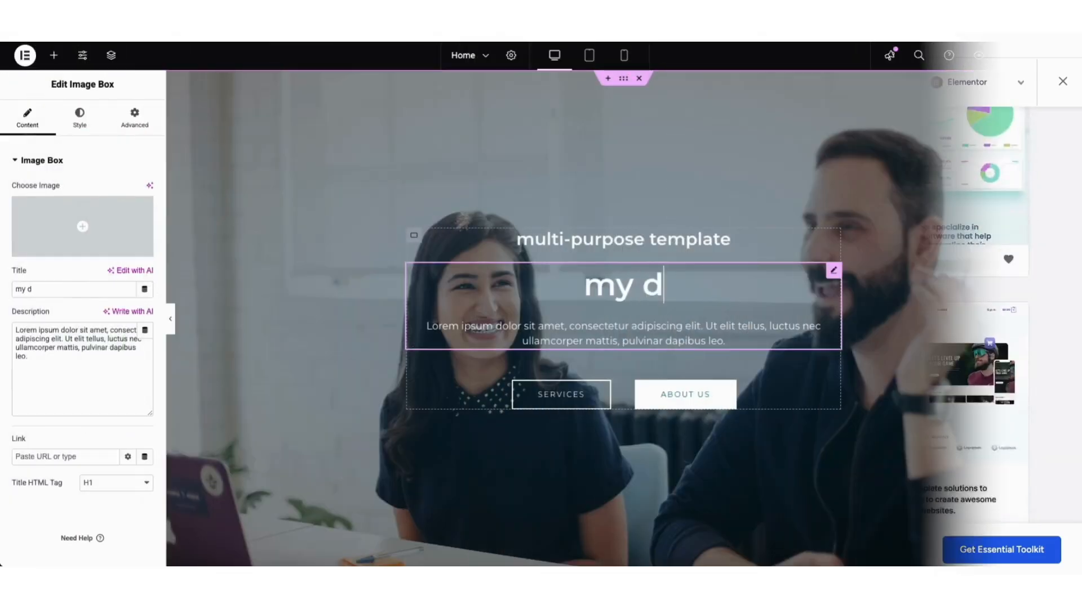
Complete the hero title as "my demo business" and place a Heading widget at the benefits text beside "amazing things for you".
text(emo business)
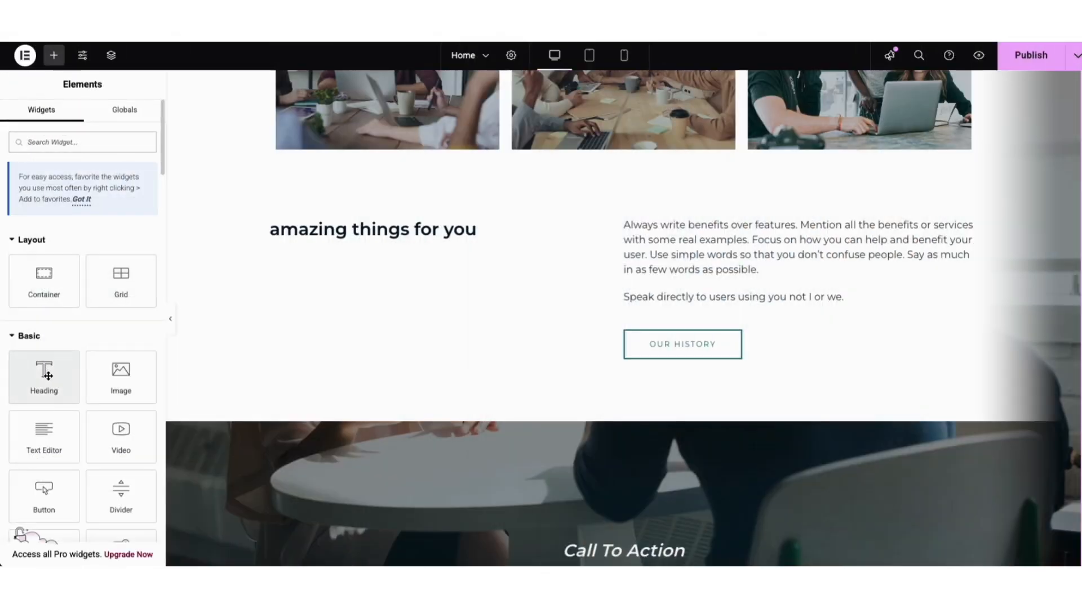
drag(43, 370, 695, 222)
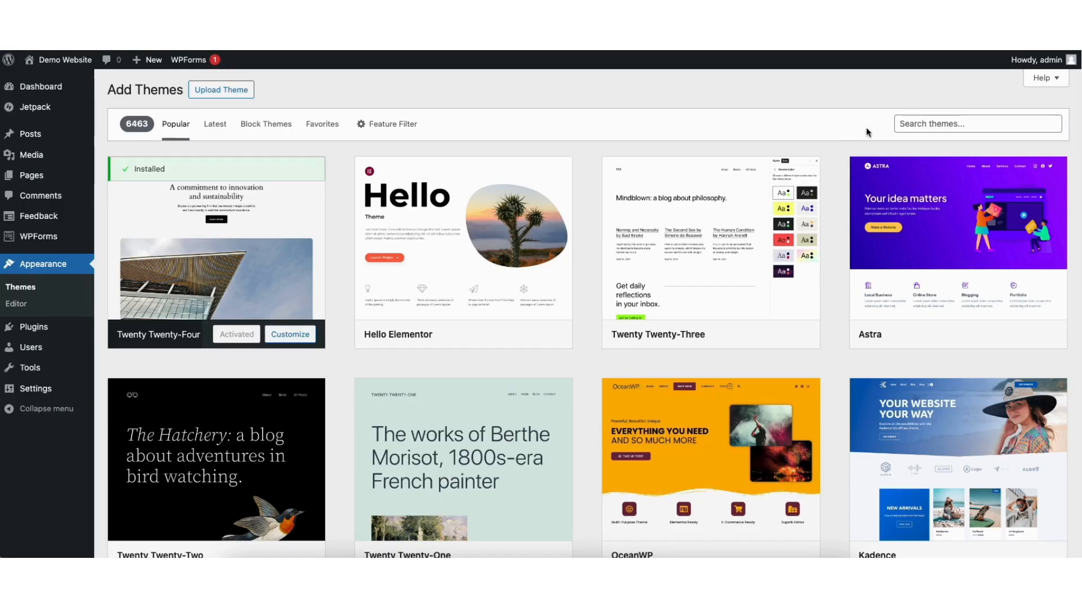
Search the theme library for "astra" and install the Astra theme.
click(901, 123)
text(astra)
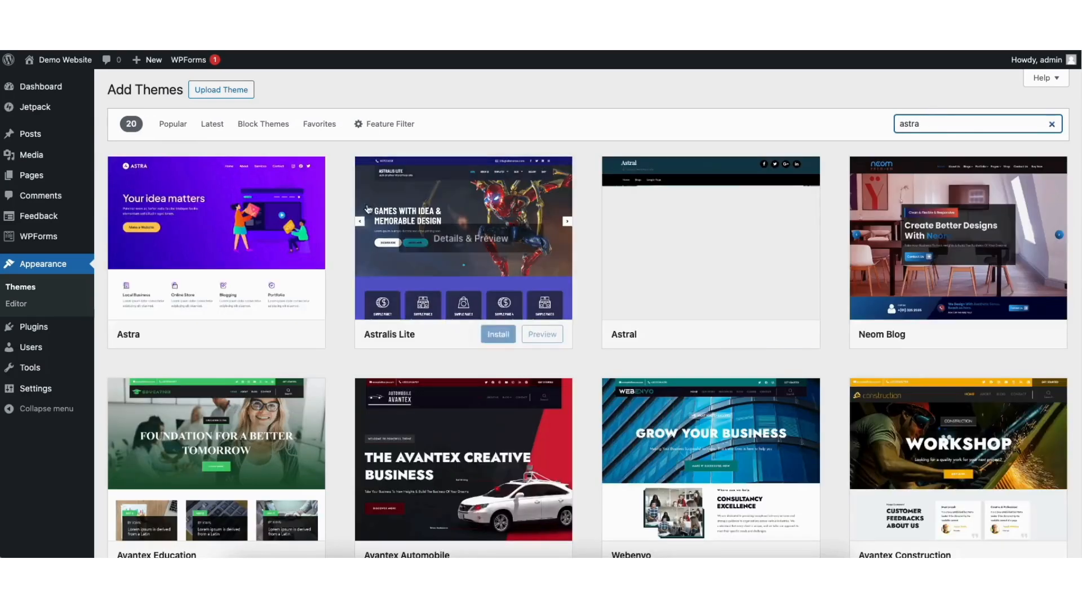
mouse_move(194, 247)
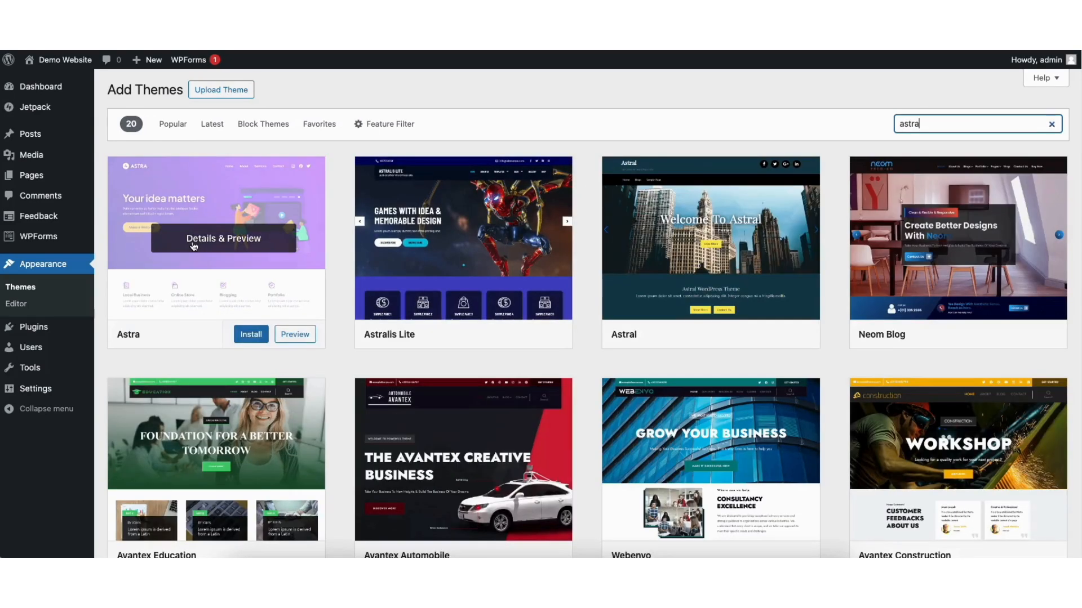
click(249, 335)
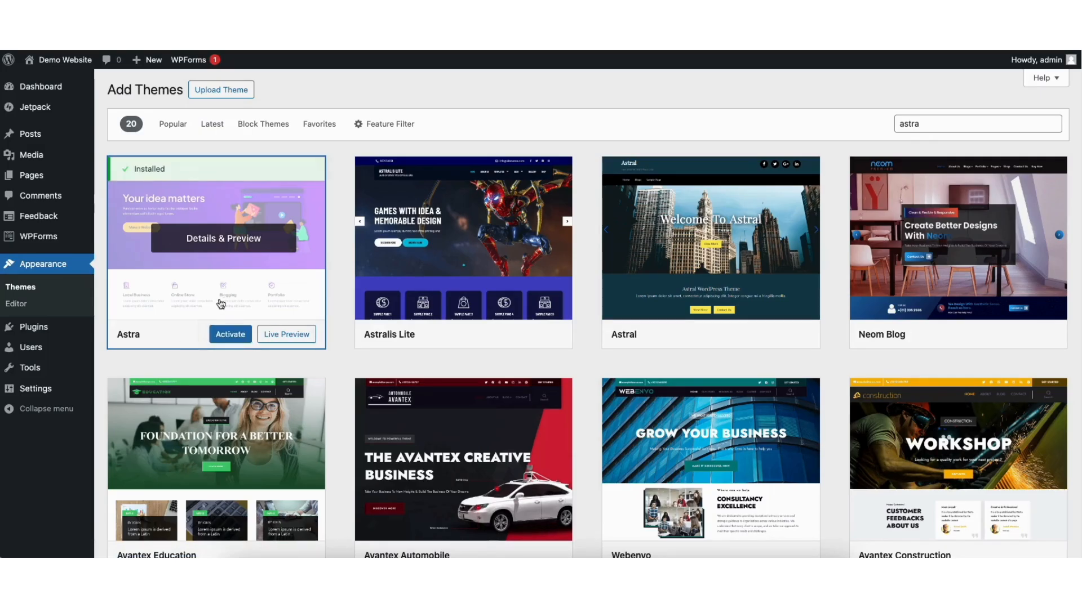
Activate the Astra theme and start adding a new plugin.
click(229, 335)
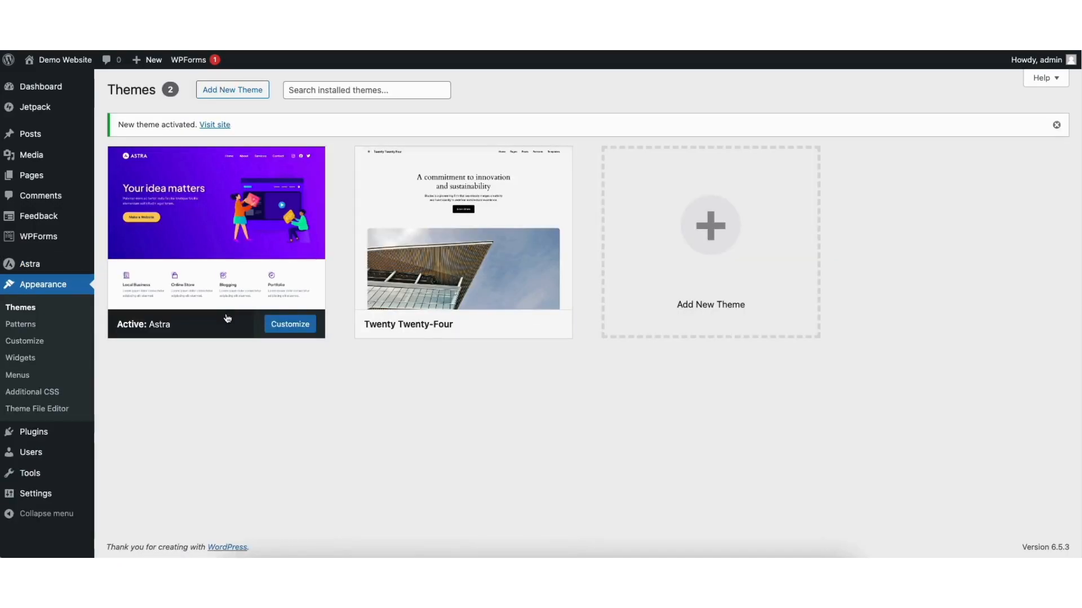
mouse_move(31, 435)
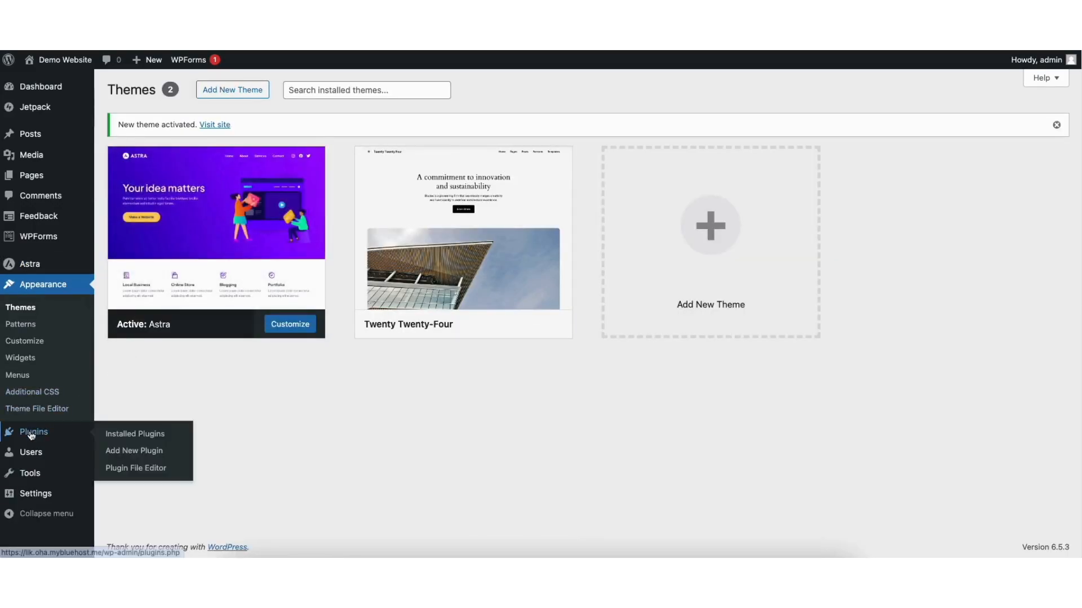
click(142, 455)
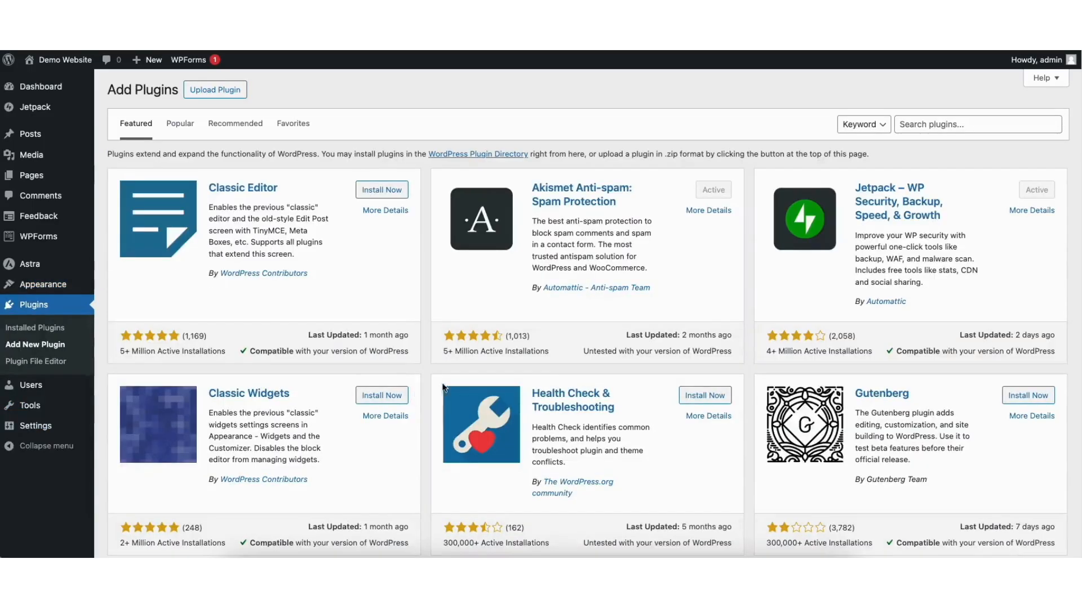
Search the plugin directory for "starter templates" and install and activate the Starter Templates plugin by Brainstorm Force.
click(927, 125)
text(starter templates)
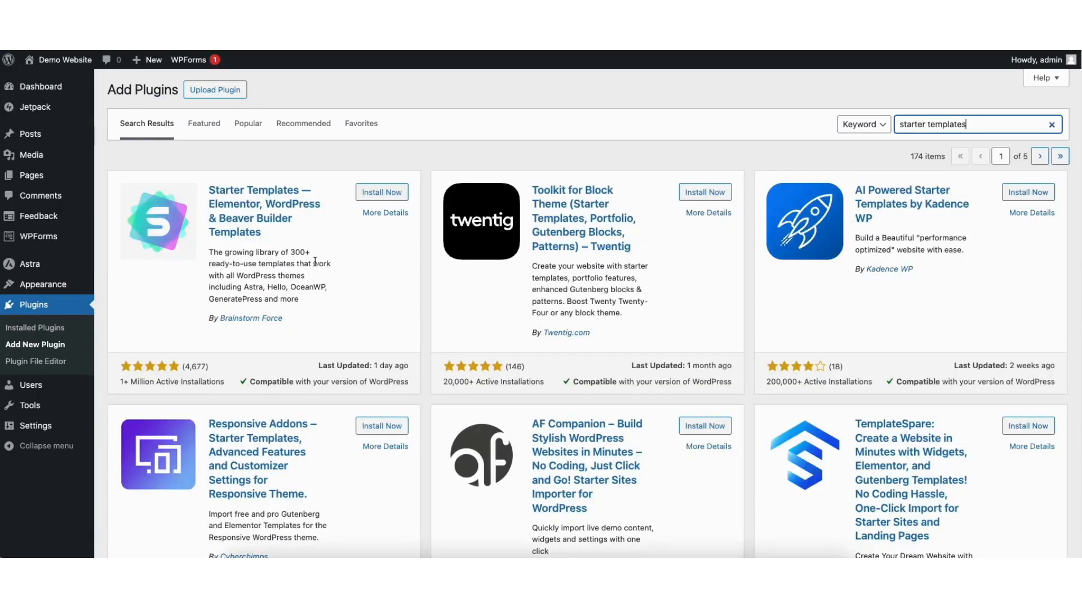
click(381, 192)
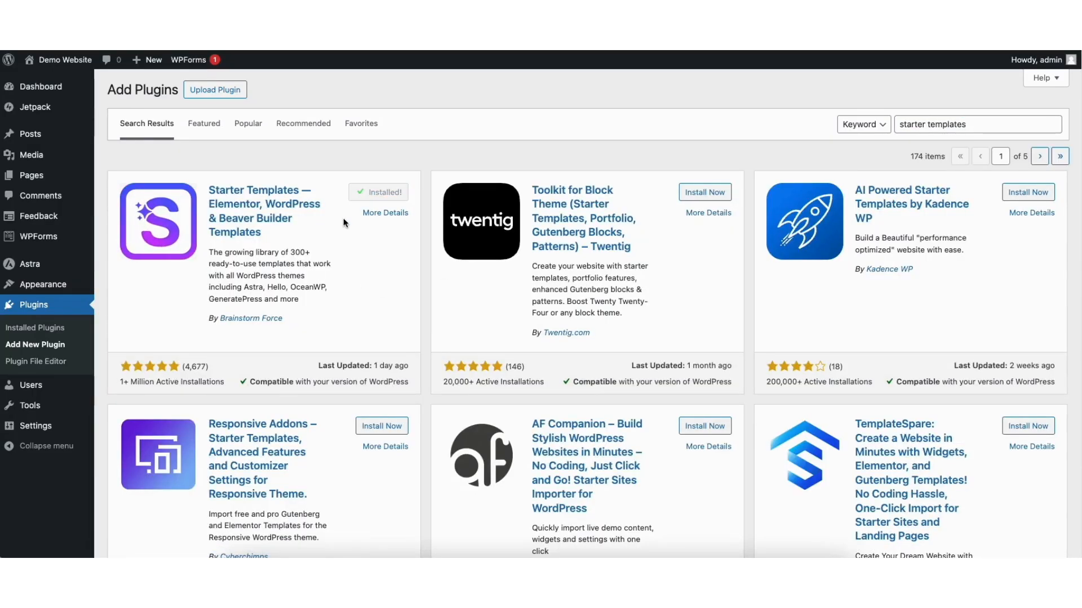
click(373, 197)
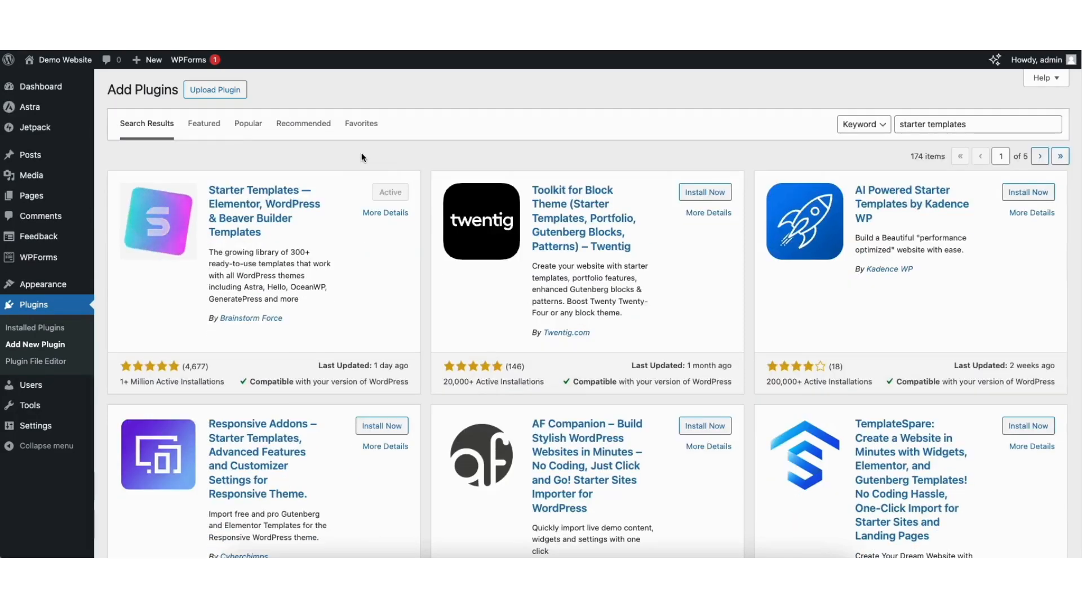
Go to the Starter Templates library and set its page builder to Elementor.
mouse_move(42, 289)
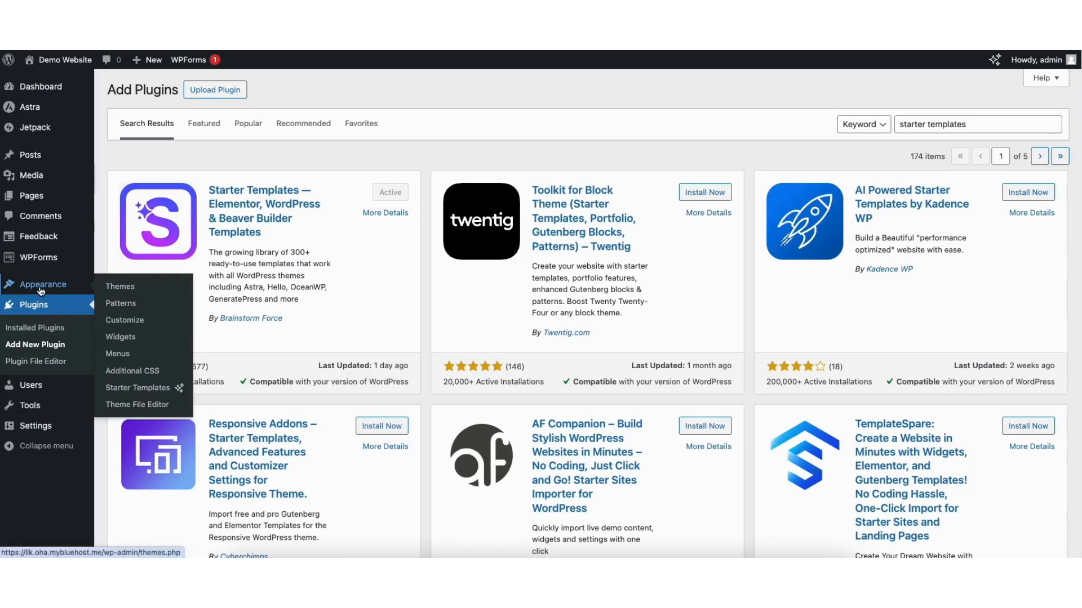
click(136, 388)
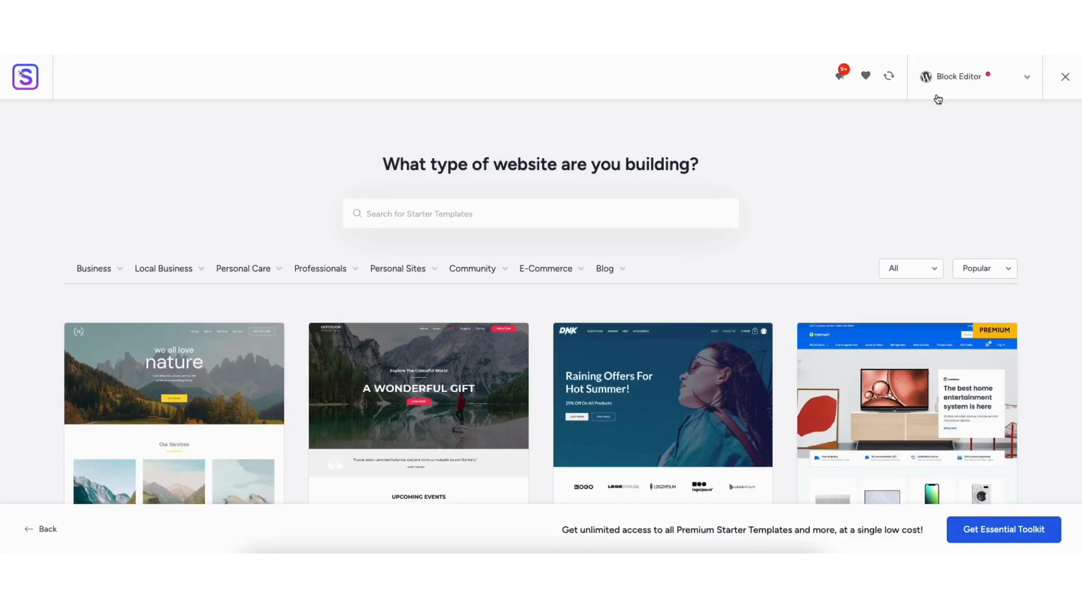
click(955, 81)
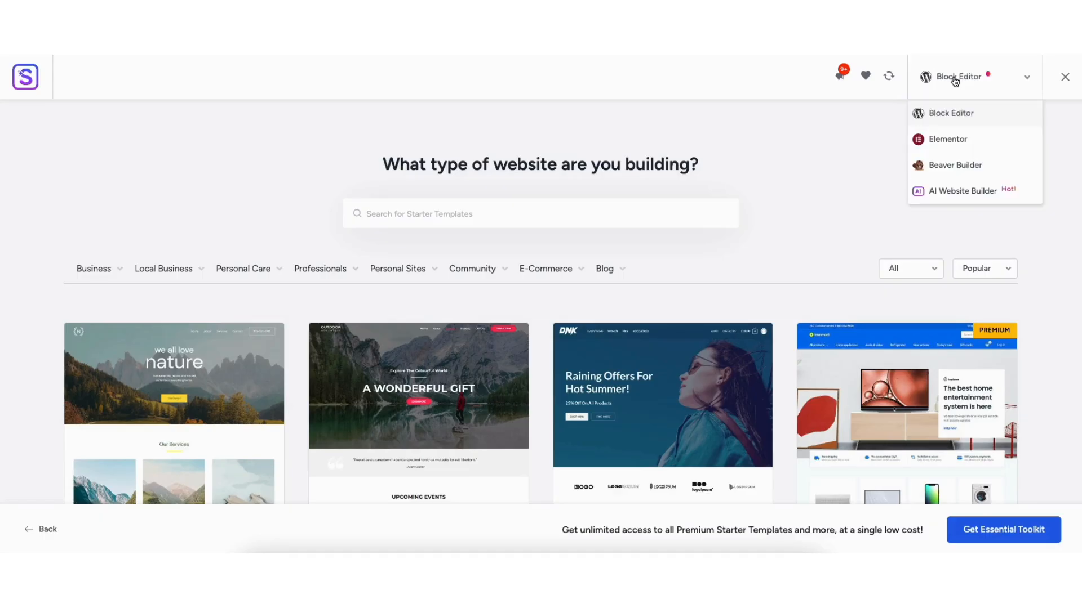
click(944, 141)
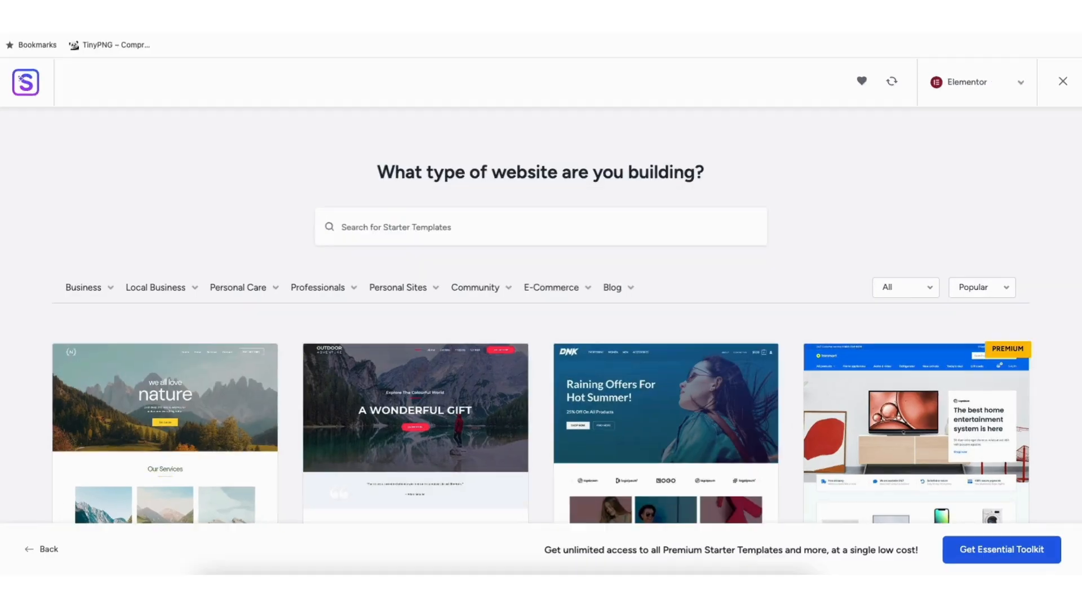
Look through the Elementor starter templates and the website categories such as Business and Personal Care.
scroll(541, 315, down, 7)
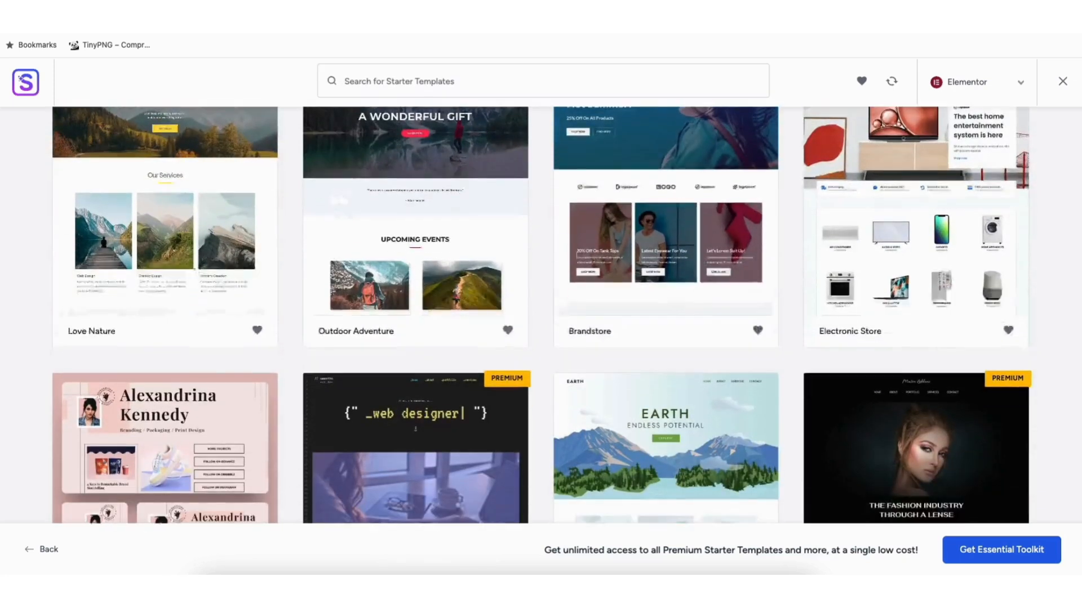
scroll(540, 315, down, 12)
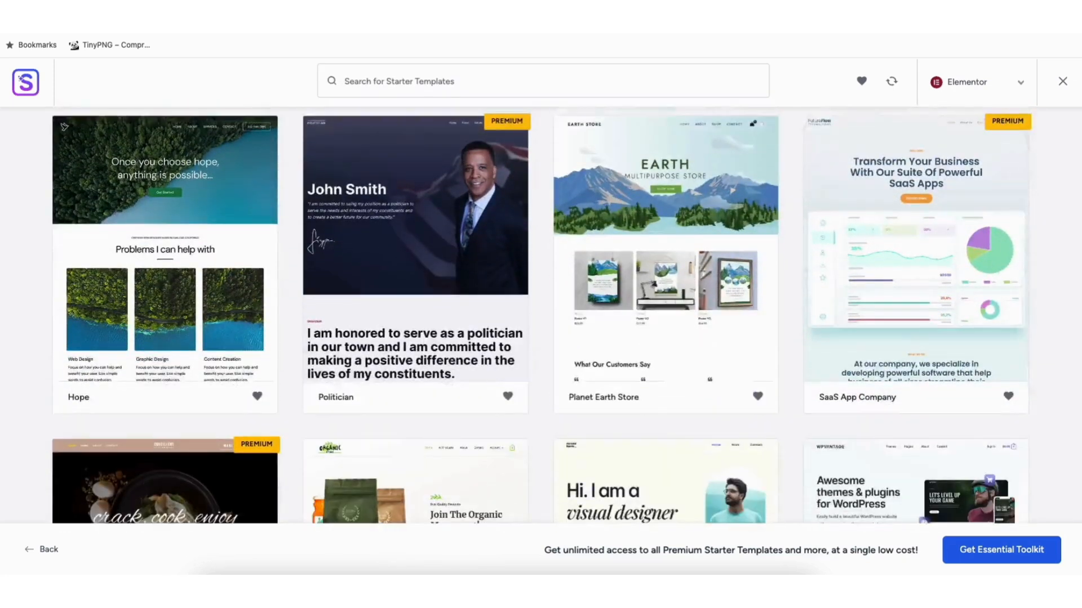
scroll(541, 316, down, 7)
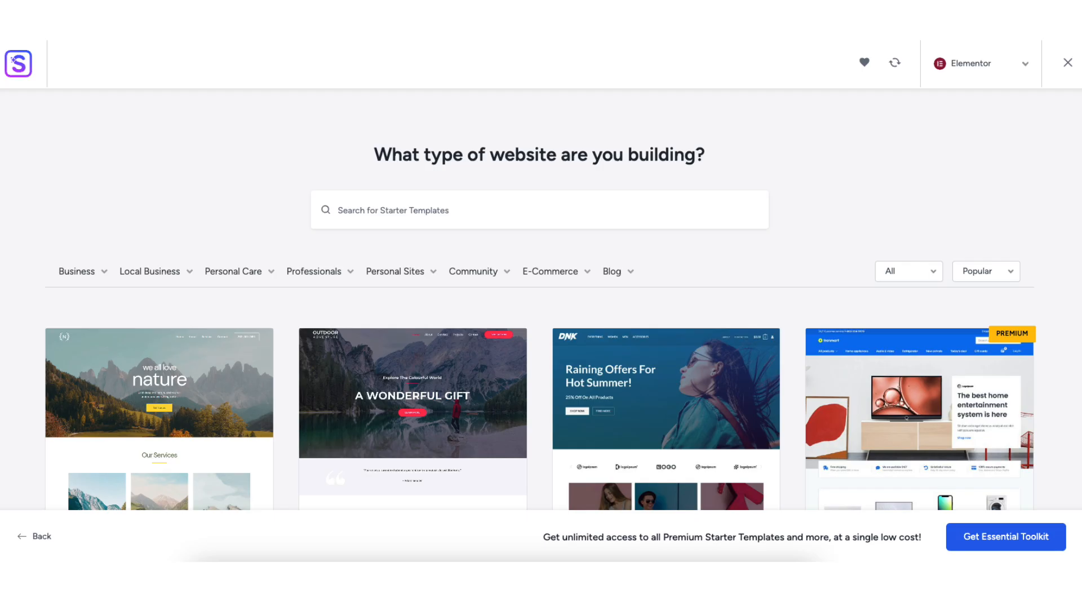
mouse_move(80, 275)
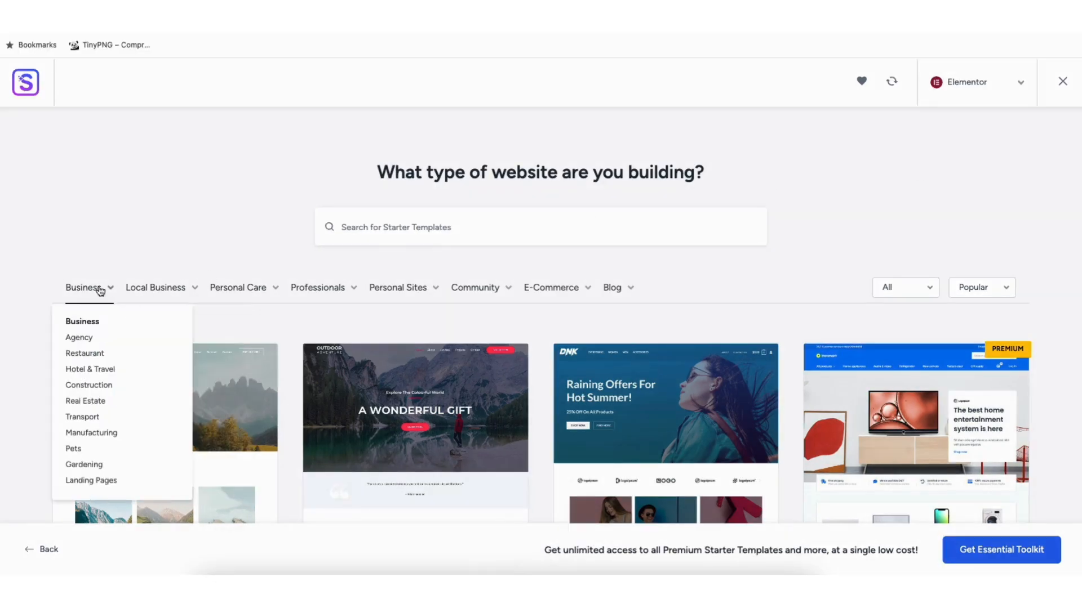
mouse_move(229, 289)
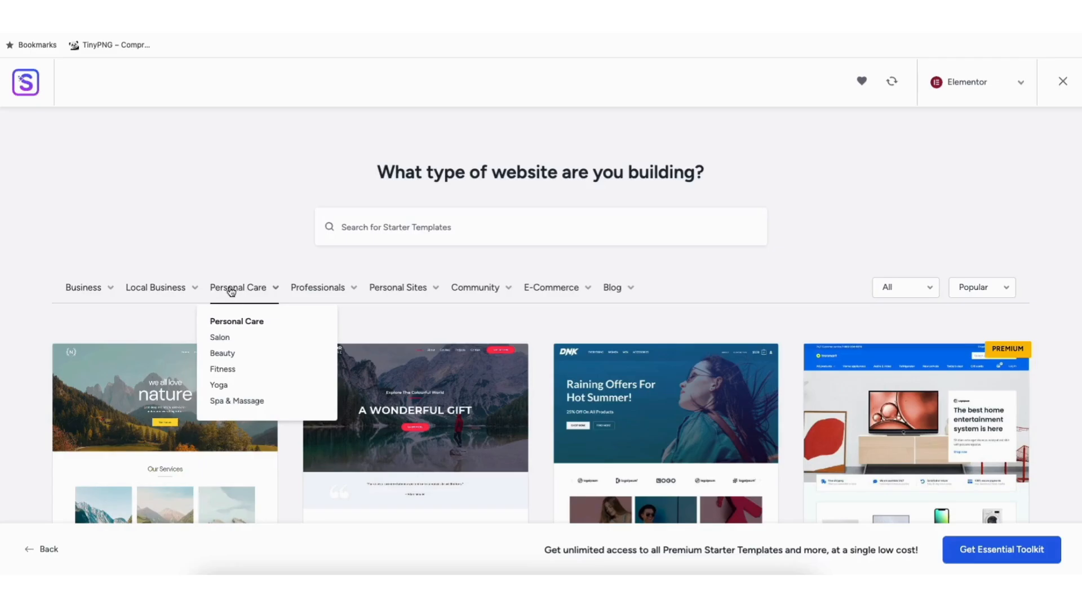
mouse_move(385, 293)
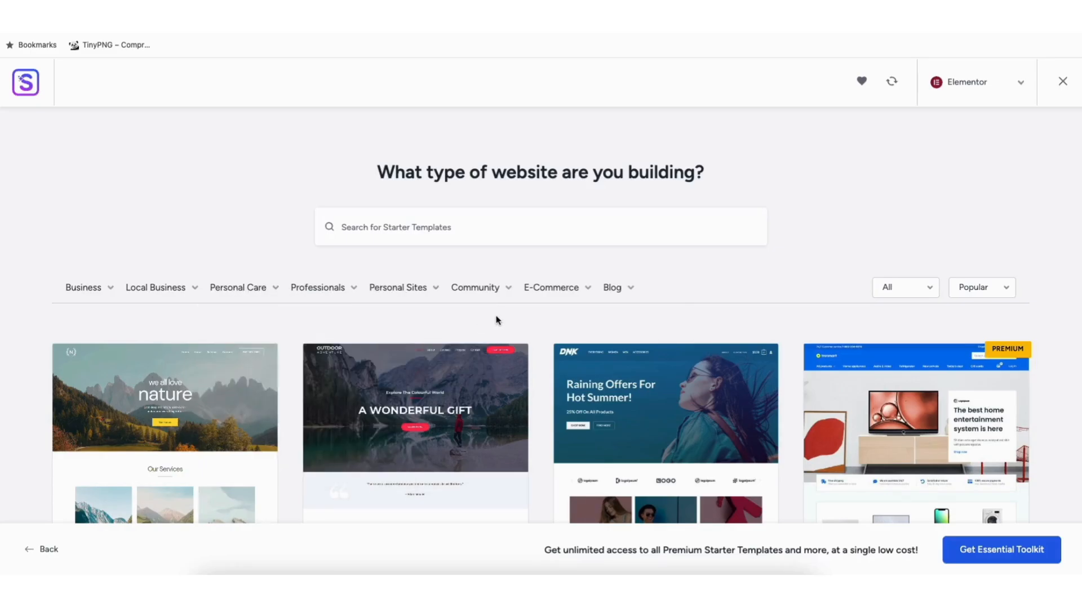
Preview the Love Nature template and return to the template library.
click(159, 414)
drag(1062, 119, 855, 79)
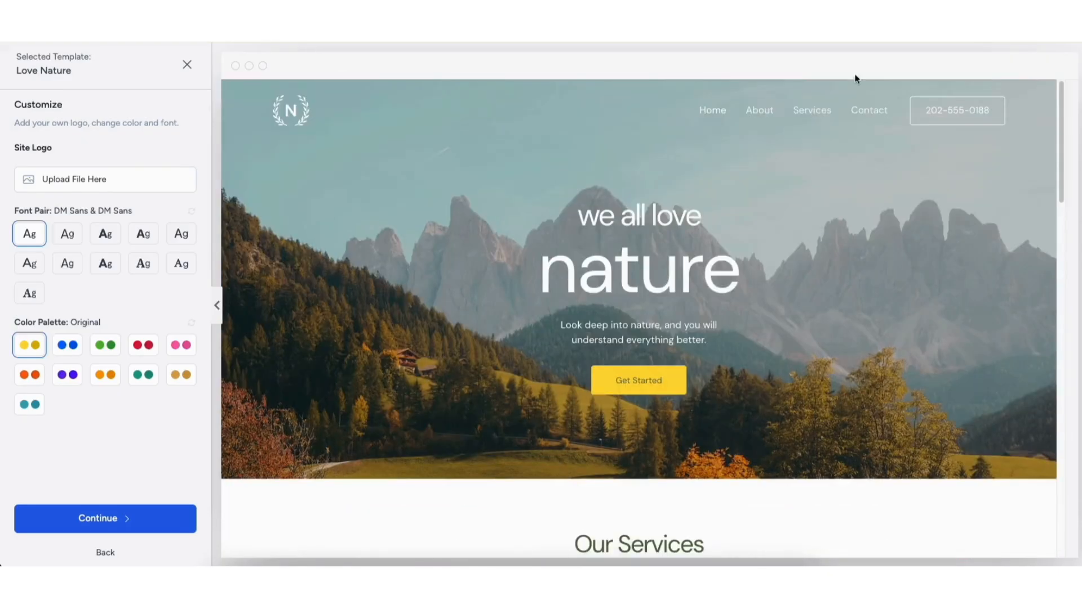
click(187, 67)
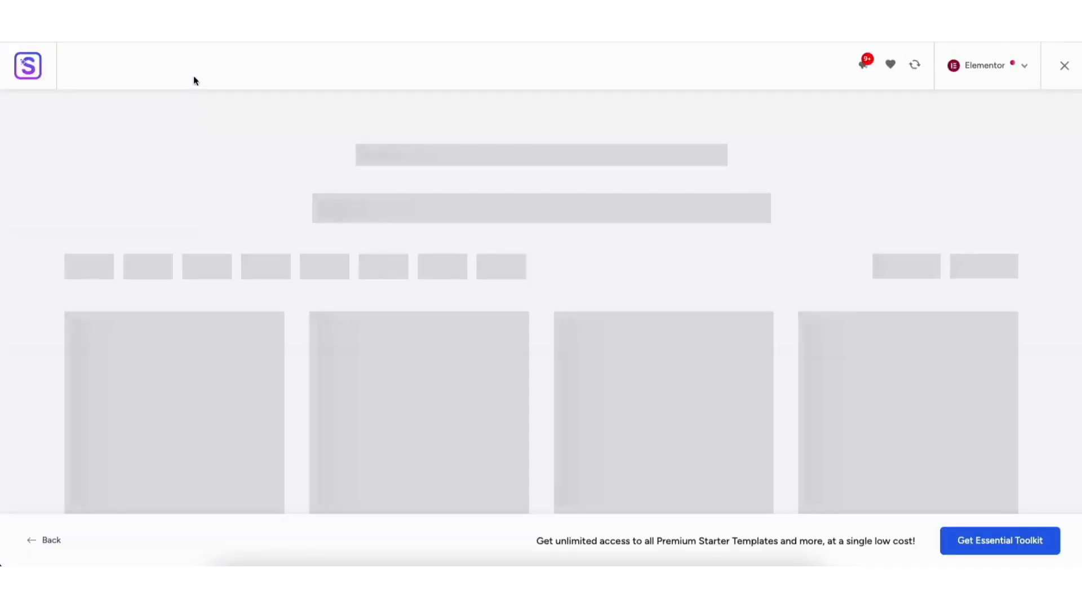
Examine the wider range of free and premium starter templates for different types of website.
scroll(541, 338, down, 7)
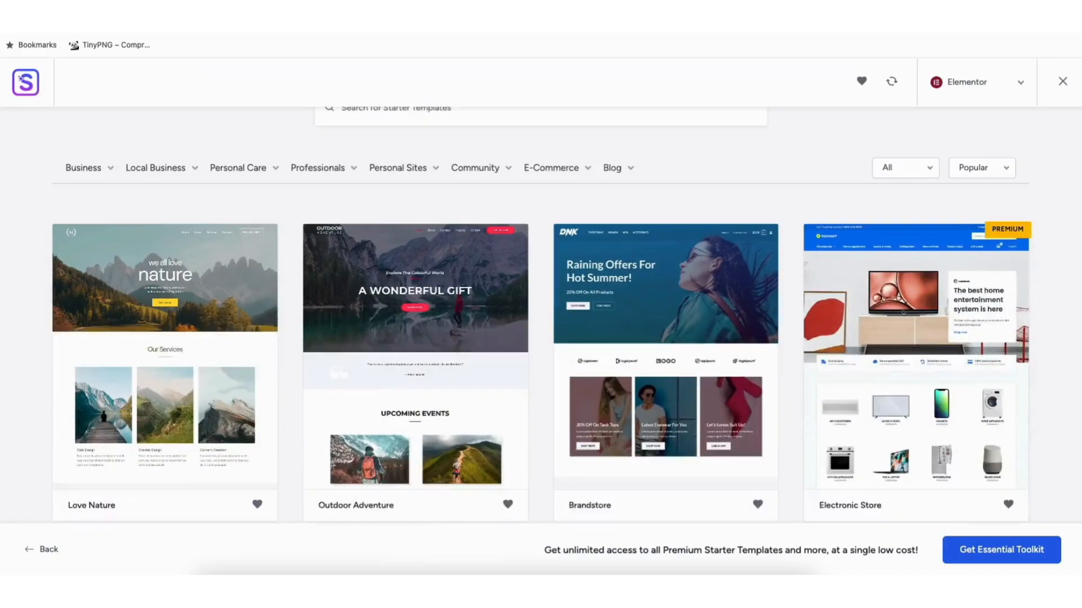
scroll(541, 316, down, 12)
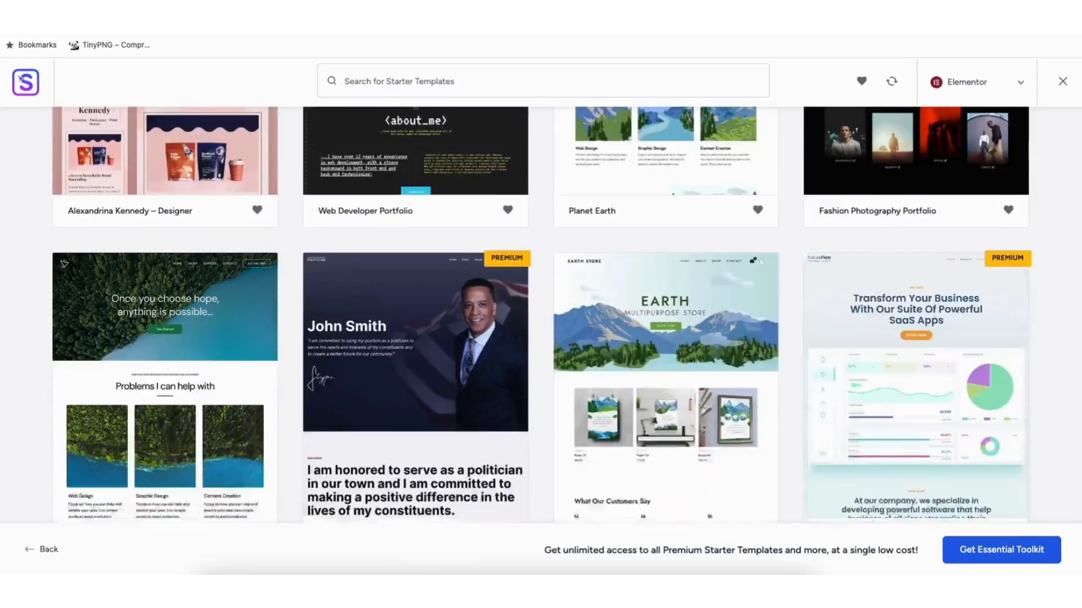
scroll(541, 315, down, 8)
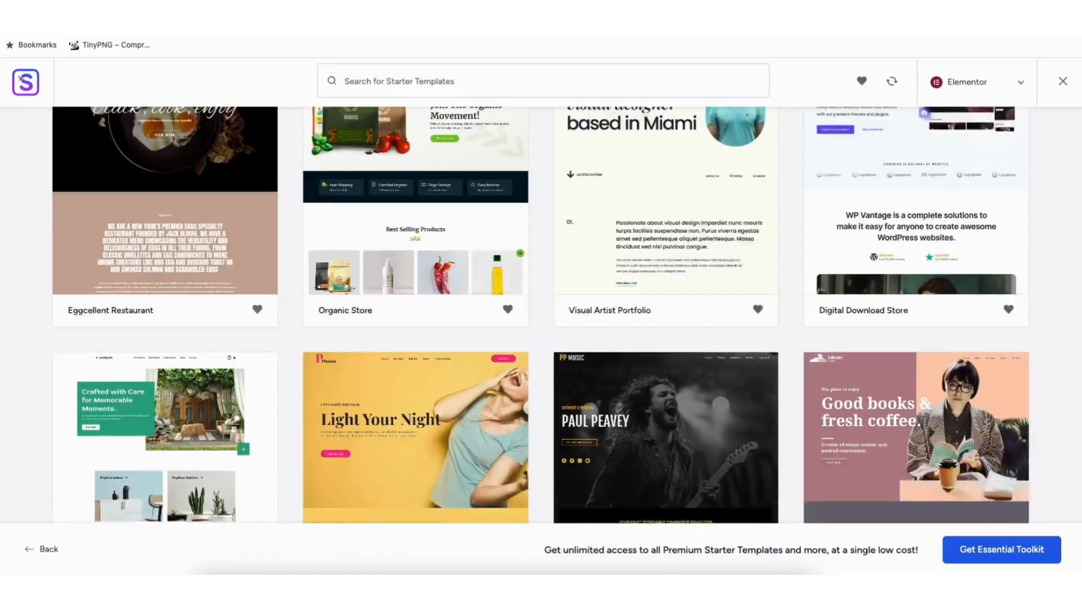
scroll(541, 315, down, 12)
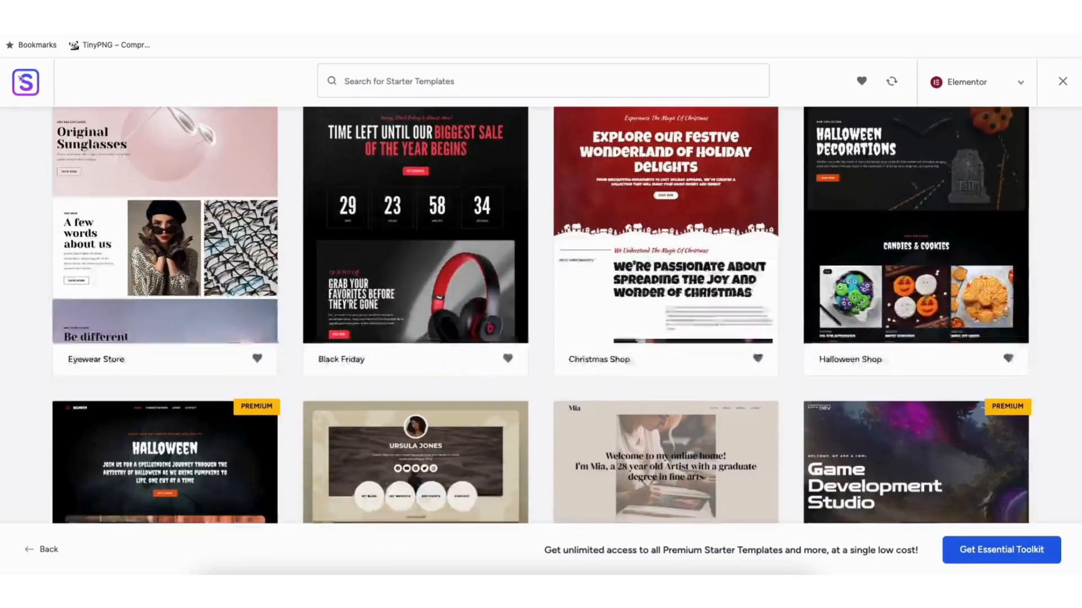
scroll(540, 316, down, 15)
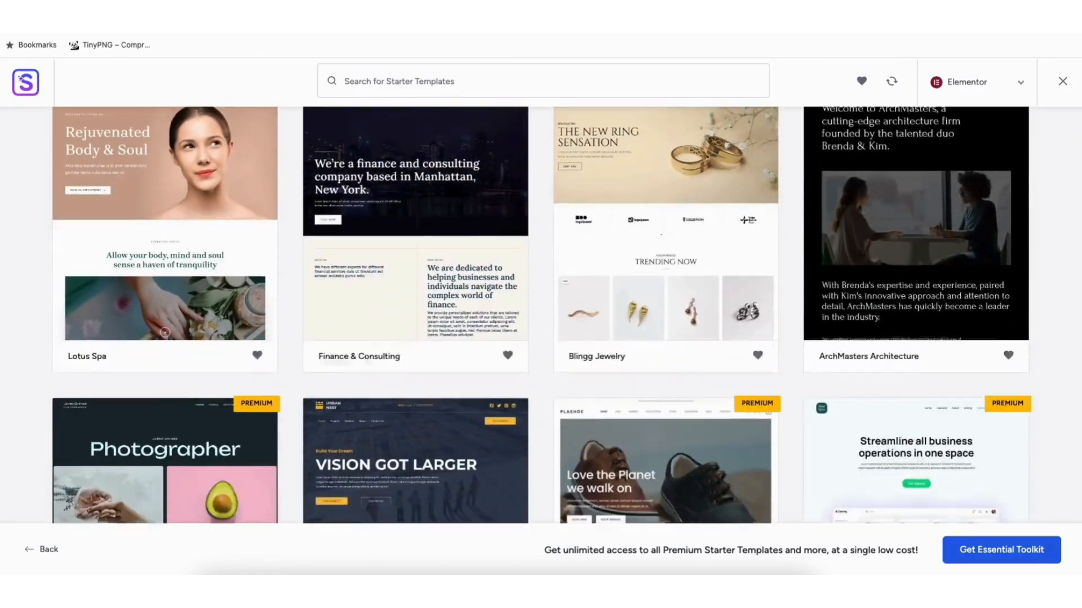
scroll(541, 315, down, 10)
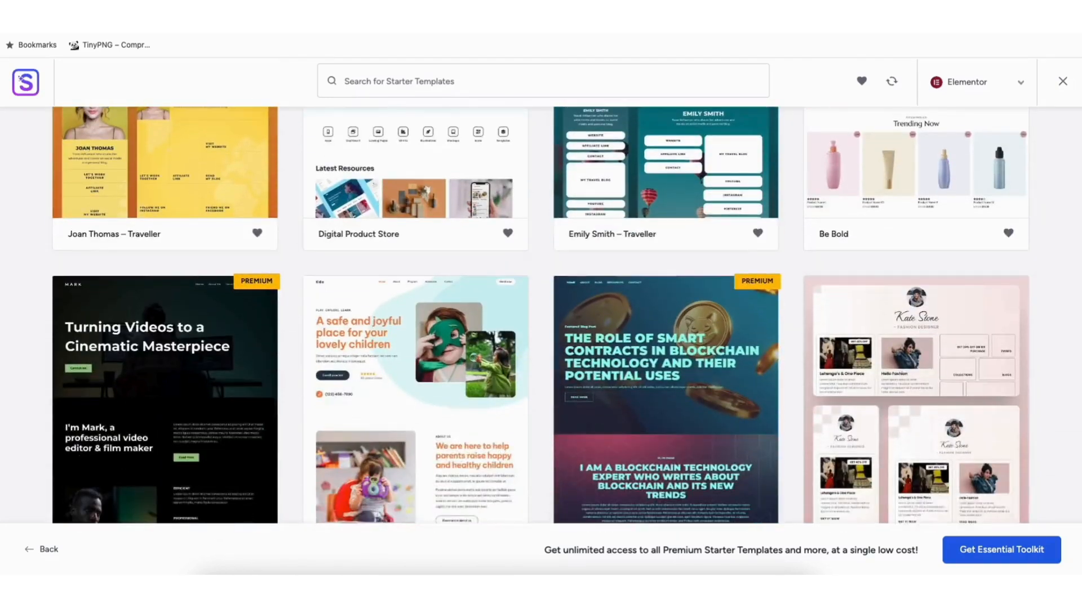
scroll(541, 316, down, 8)
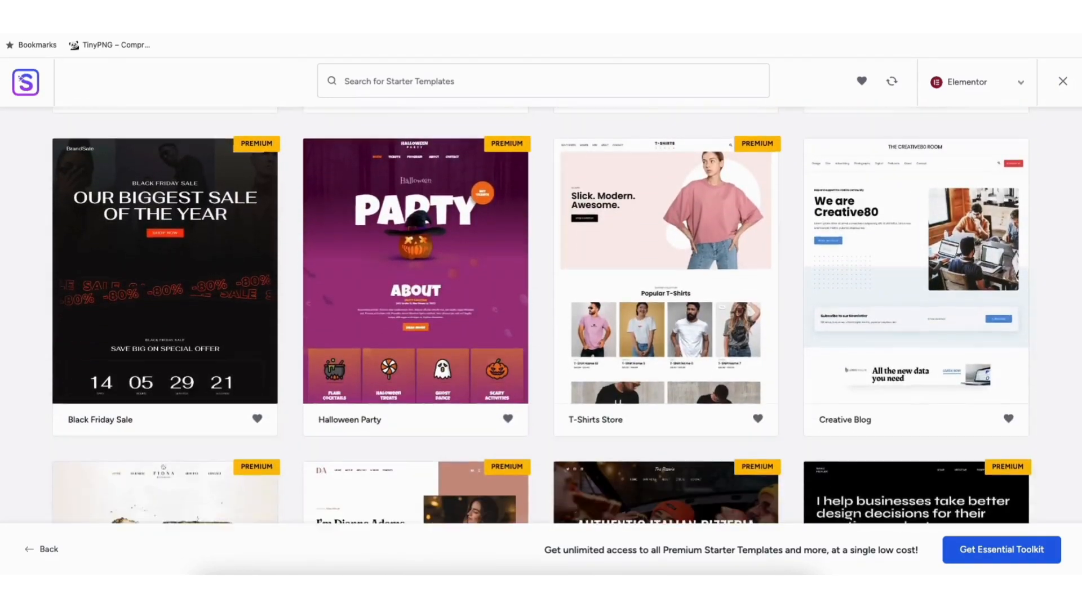
scroll(541, 316, down, 8)
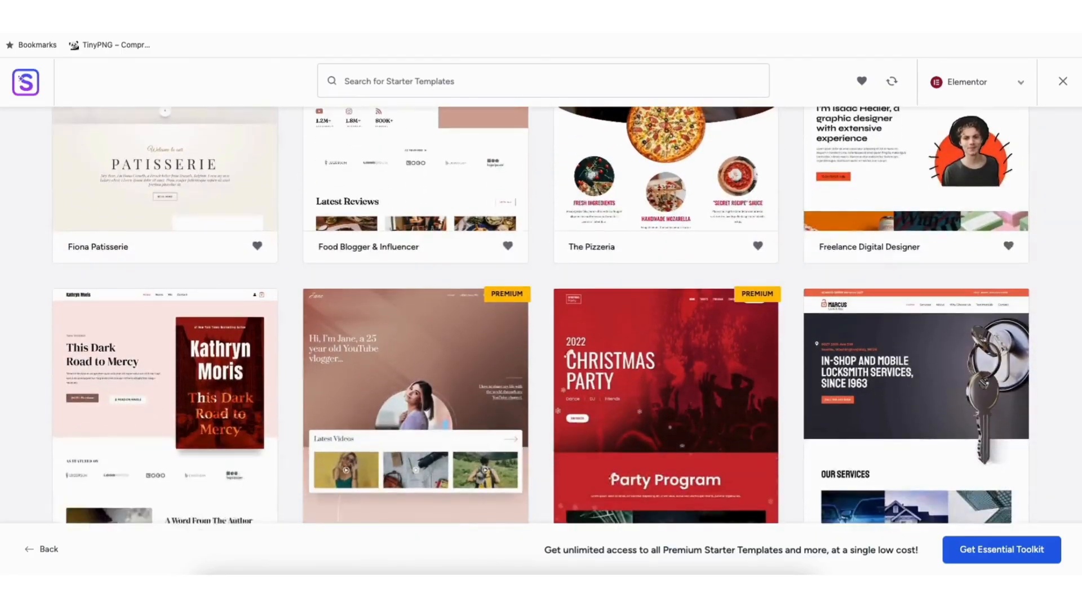
scroll(541, 316, down, 7)
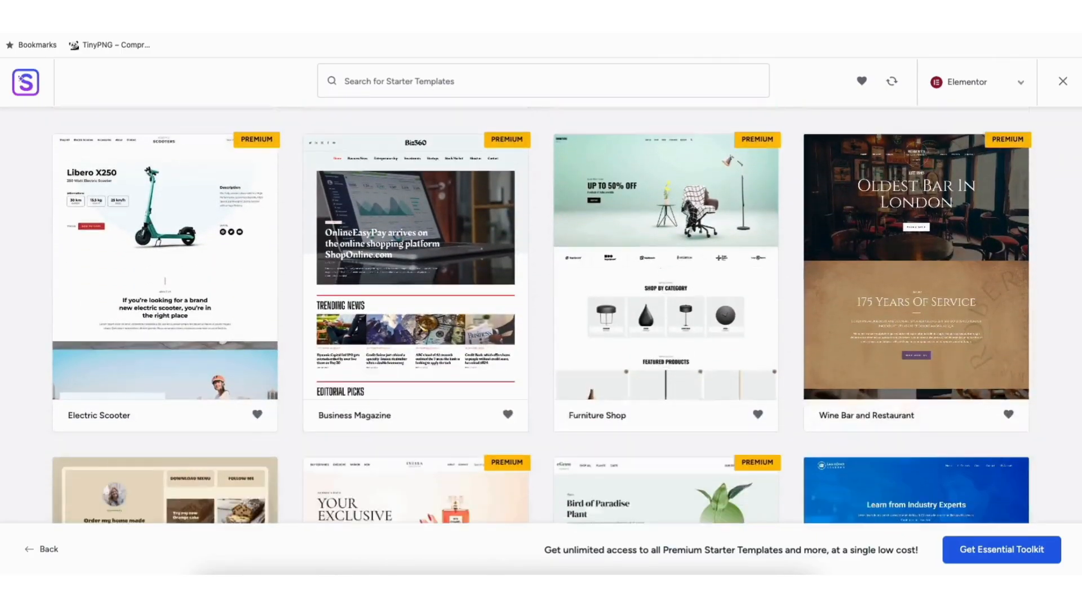
scroll(541, 315, down, 2)
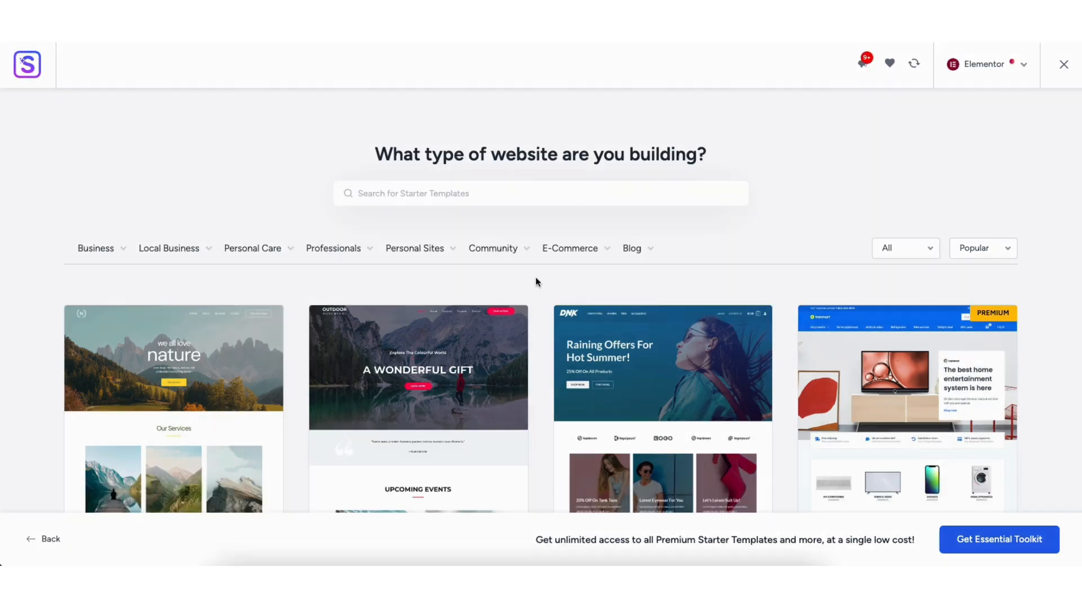
Search the starter templates for "mountain" and select the Mountain template.
click(373, 192)
text(mountain)
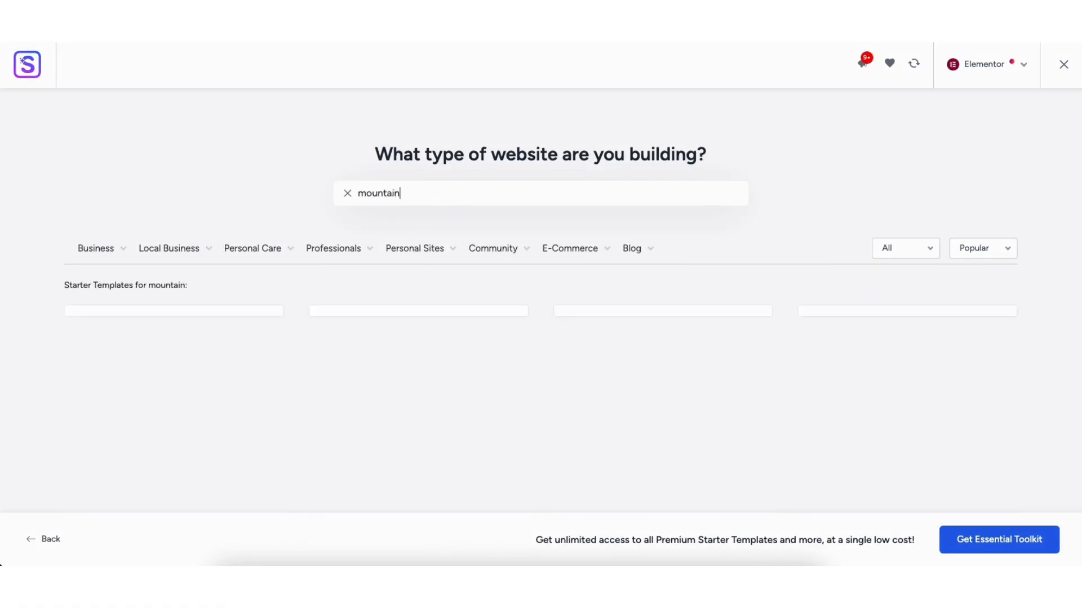
scroll(372, 193, down, 3)
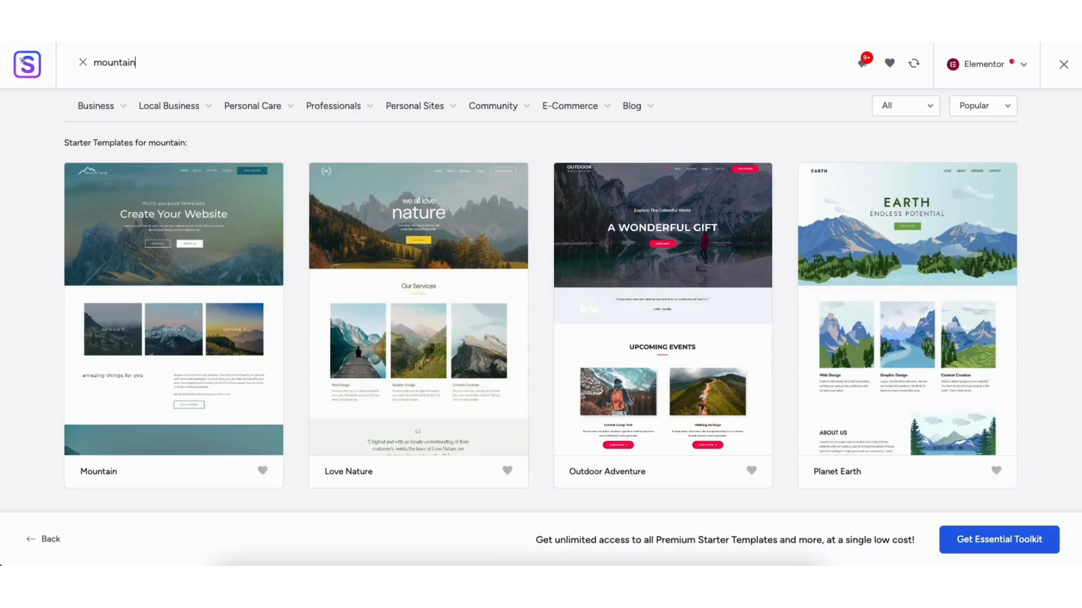
click(142, 312)
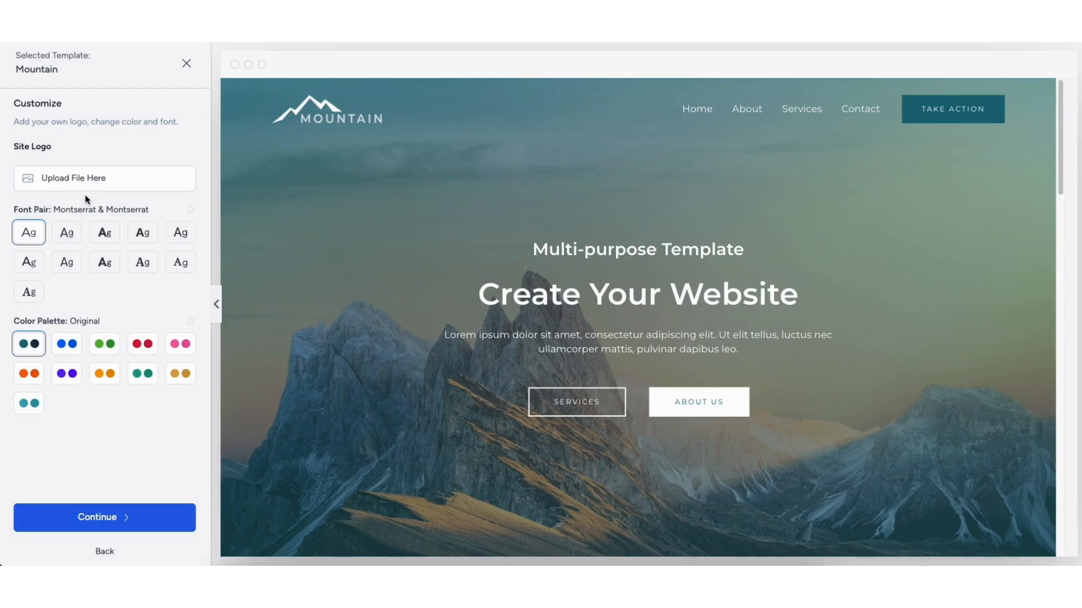
Try several alternative color palettes on the Mountain template and return to the Original palette.
click(66, 348)
click(100, 350)
click(138, 349)
click(180, 345)
click(143, 374)
click(100, 376)
click(66, 374)
click(29, 374)
click(29, 403)
click(30, 348)
Continue with the Mountain template, toggle the eCommerce feature on and off, and skip the feature selection.
click(111, 516)
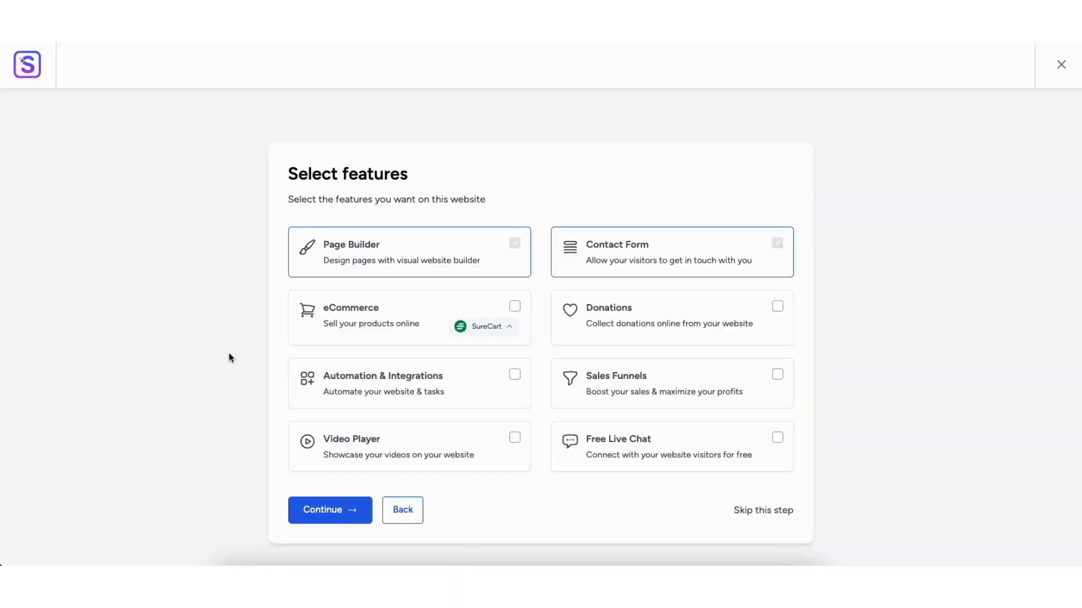
click(517, 306)
click(517, 307)
click(752, 512)
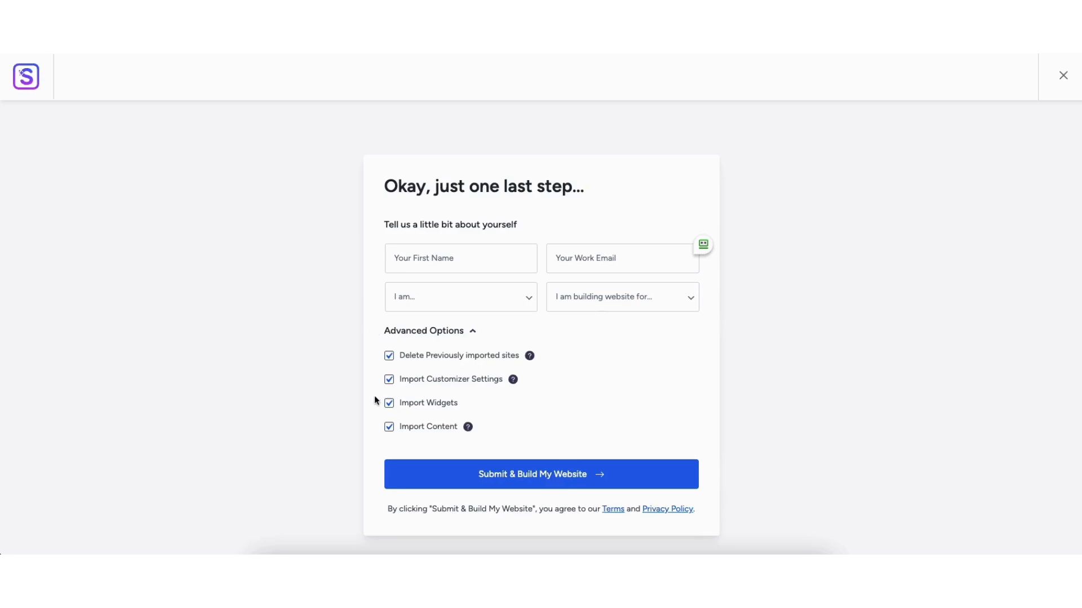
Submit the final form to build the website from the Mountain template and view the finished homepage.
click(532, 475)
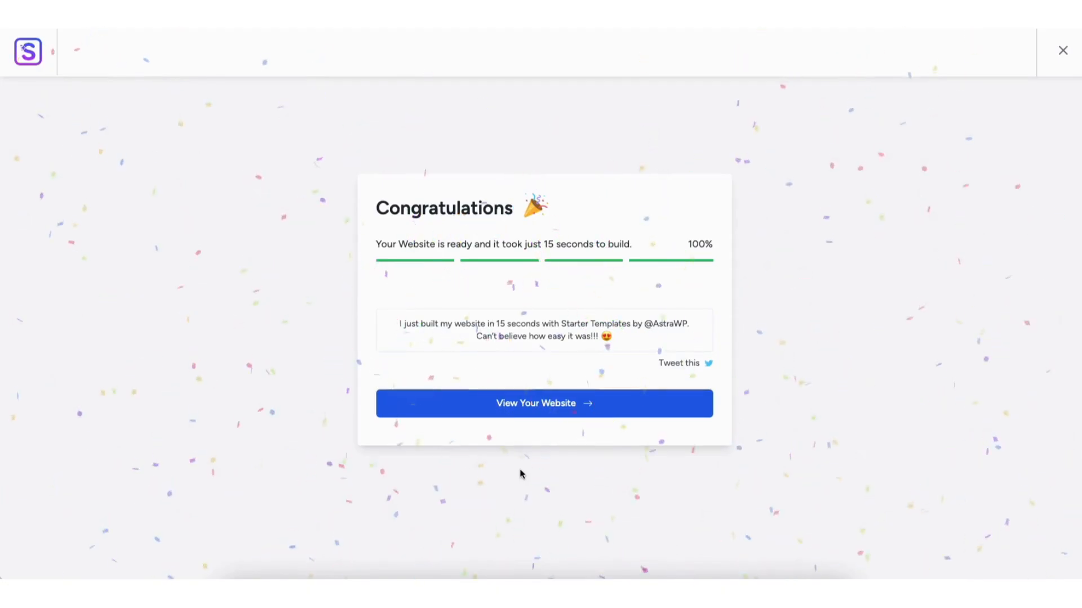
click(520, 405)
scroll(1079, 146, down, 5)
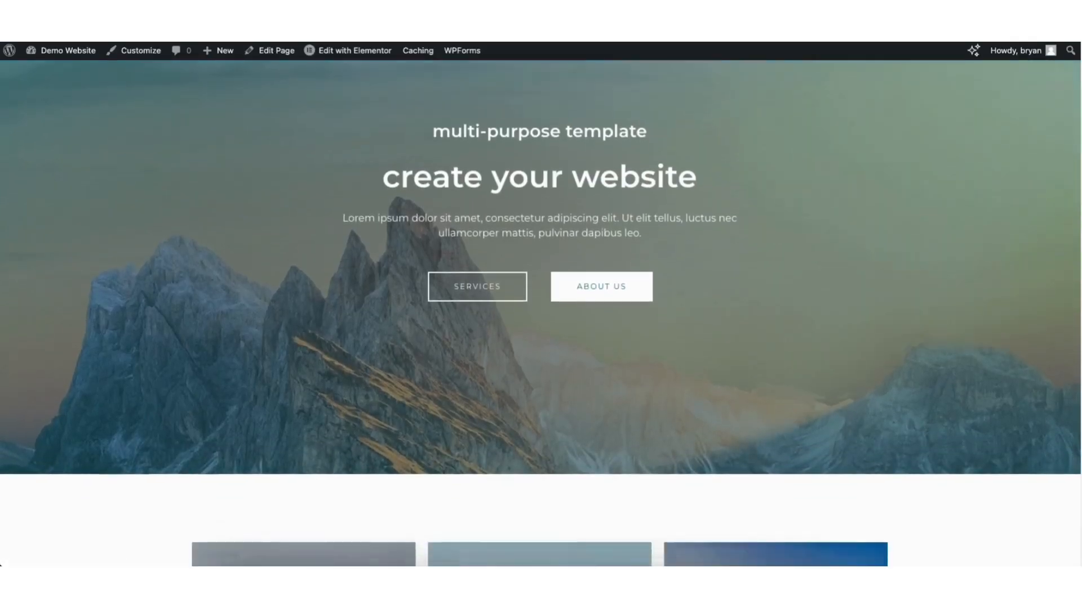
Look through the homepage's service, call-to-action and gallery sections, and open the page for editing with Elementor.
scroll(1079, 181, down, 9)
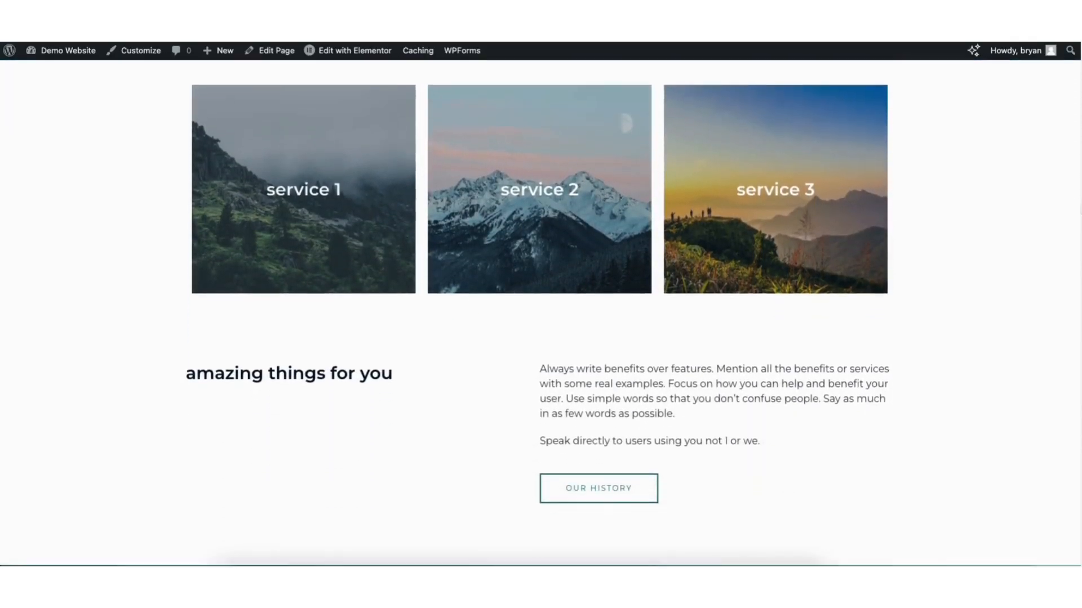
scroll(1078, 357, down, 4)
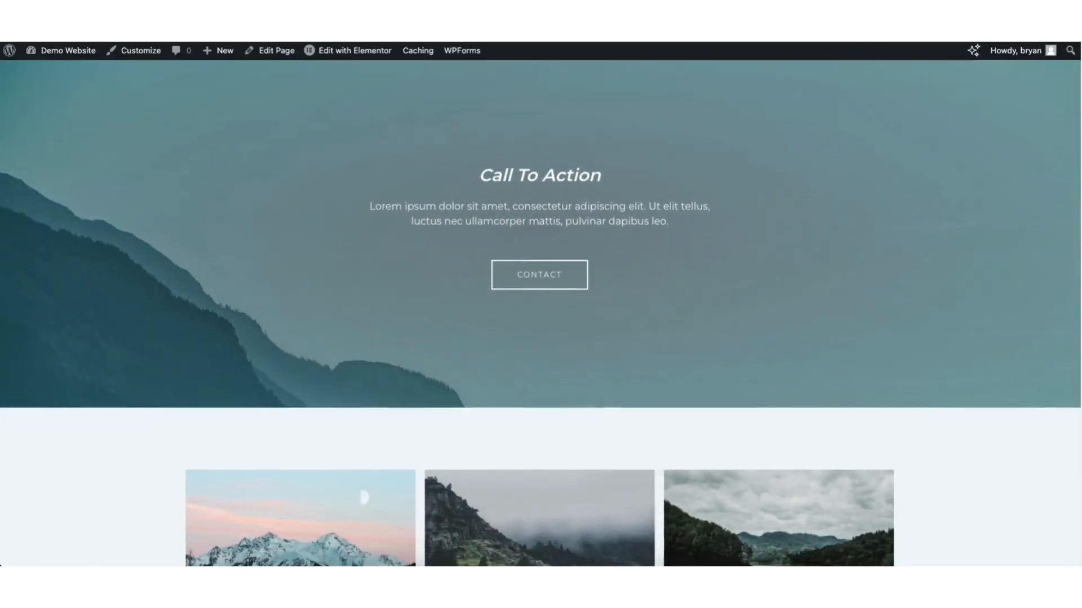
mouse_move(343, 55)
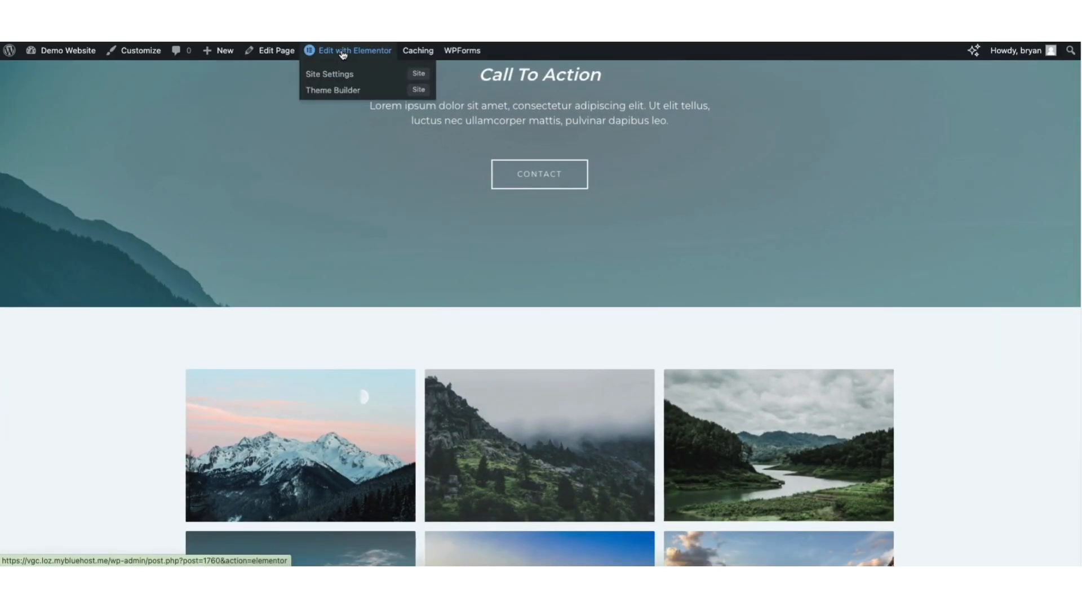
click(342, 51)
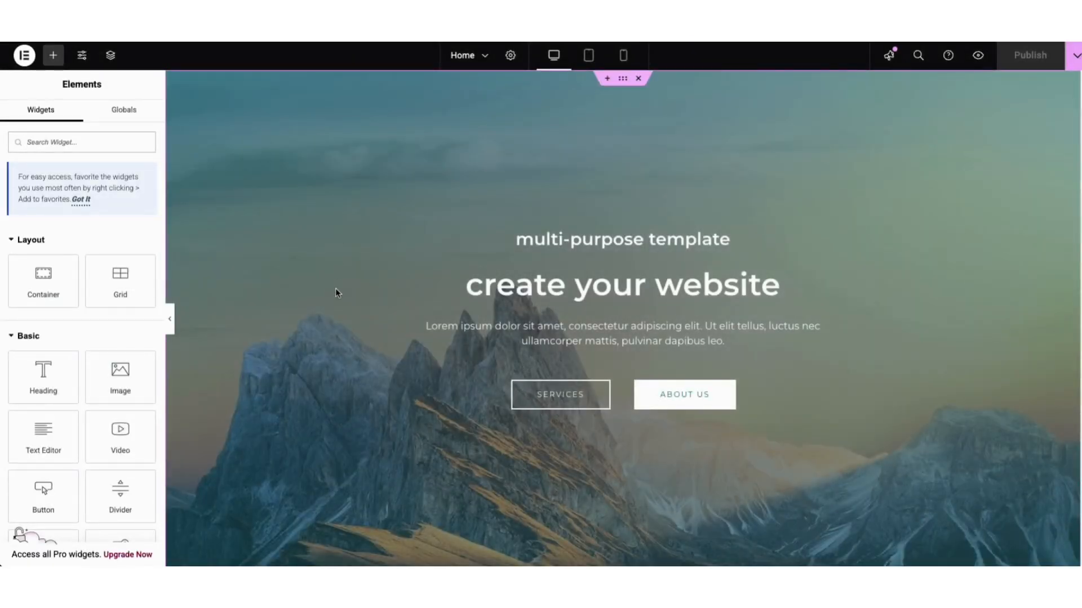
Replace the hero section's main heading with "my demo business website.".
click(475, 291)
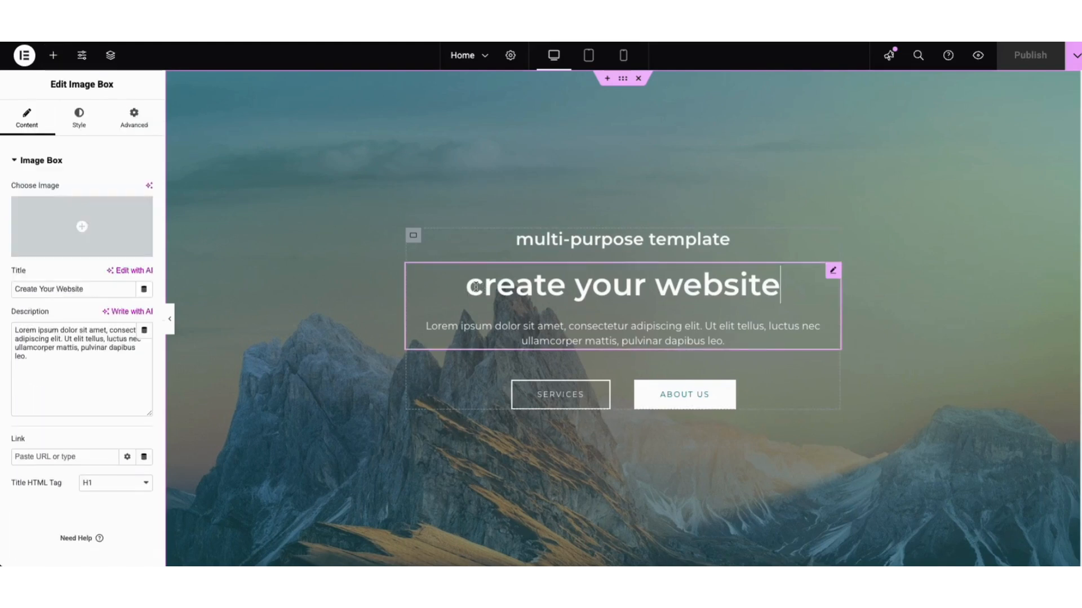
drag(466, 285, 787, 283)
text(my)
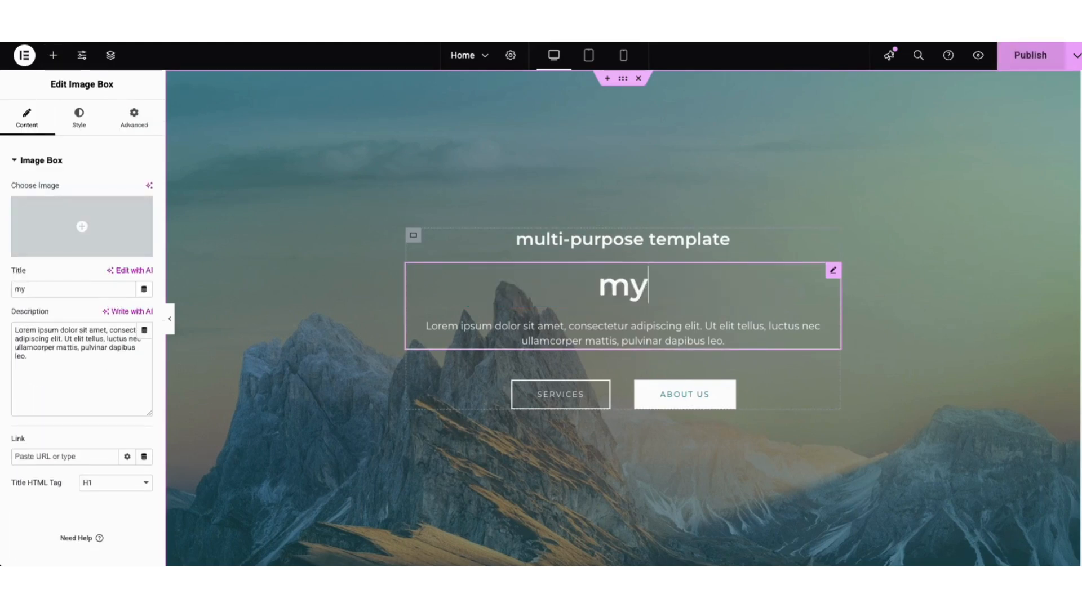
text( demo business website.)
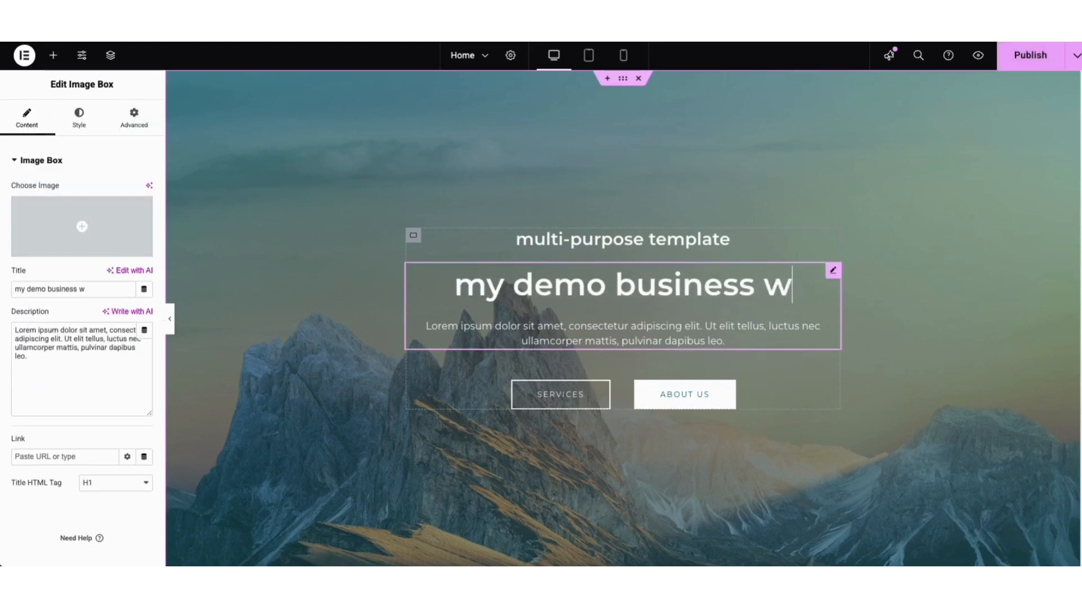
Examine the style settings of the hero heading, including the title's typography options and available font families.
click(79, 117)
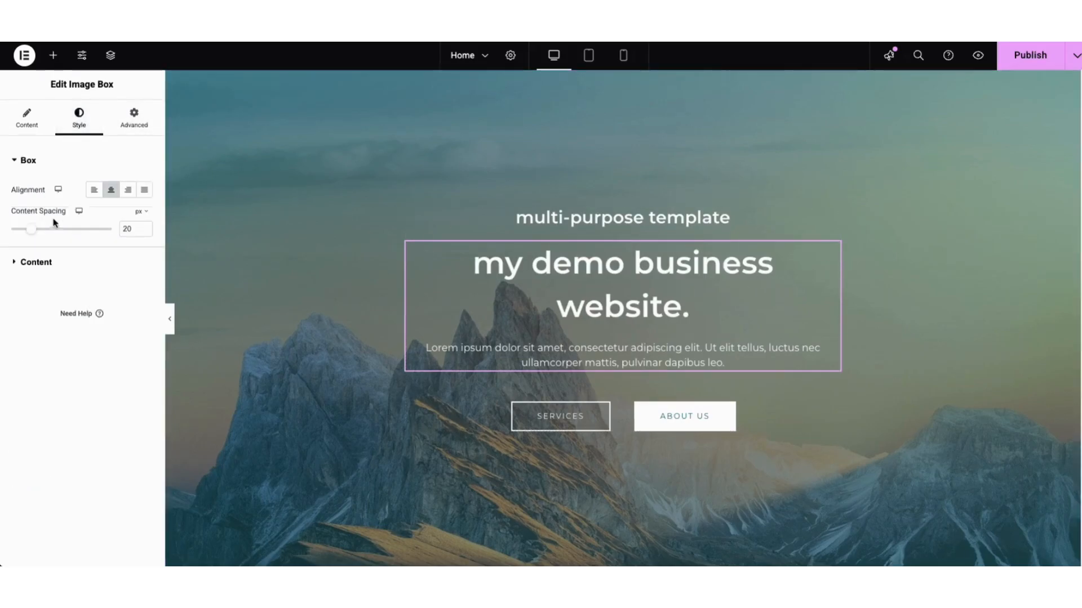
click(42, 262)
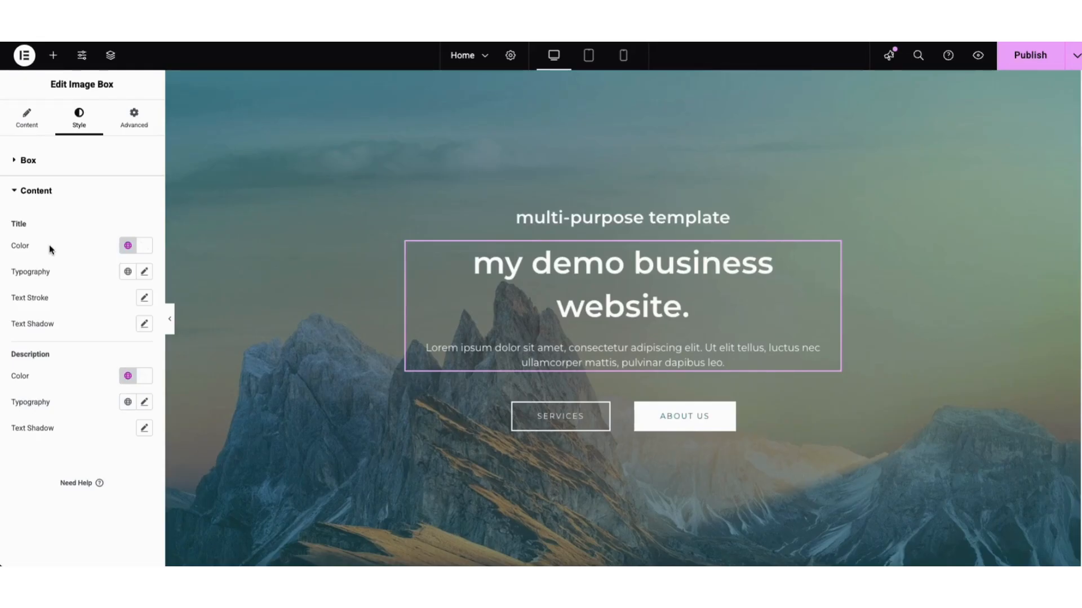
click(145, 273)
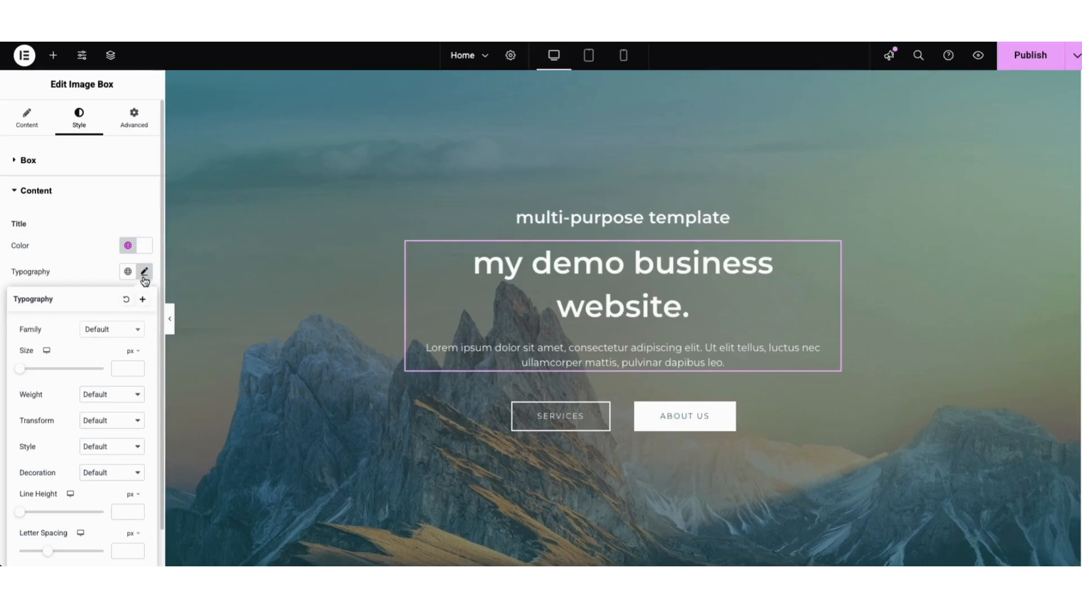
click(135, 330)
drag(140, 363, 141, 375)
click(82, 333)
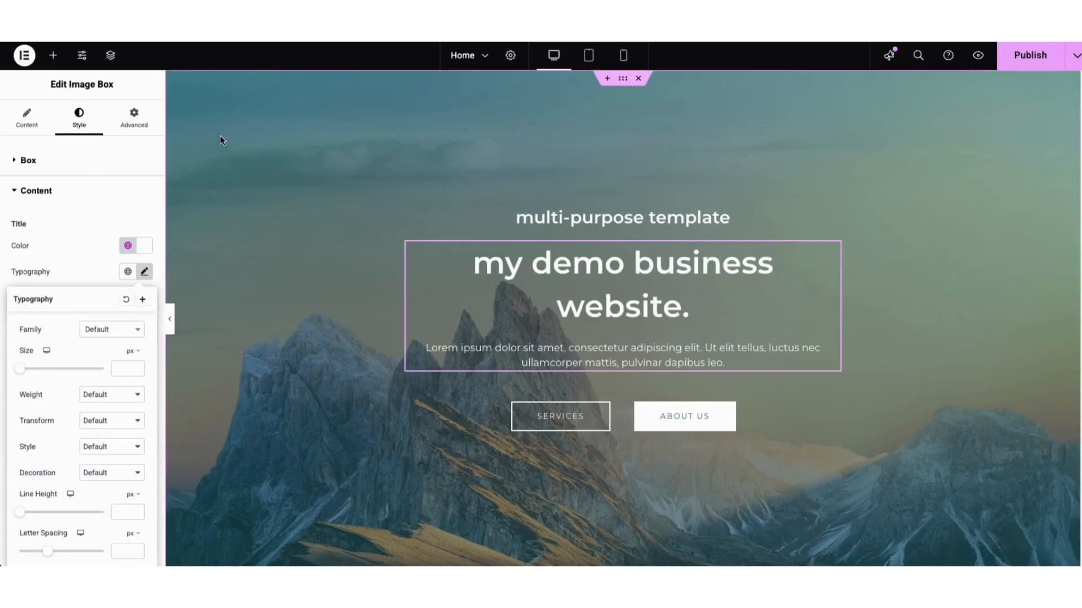
Replace the hero container's background image with the media library photo of a woman and a bearded man laughing at a table.
right_click(263, 158)
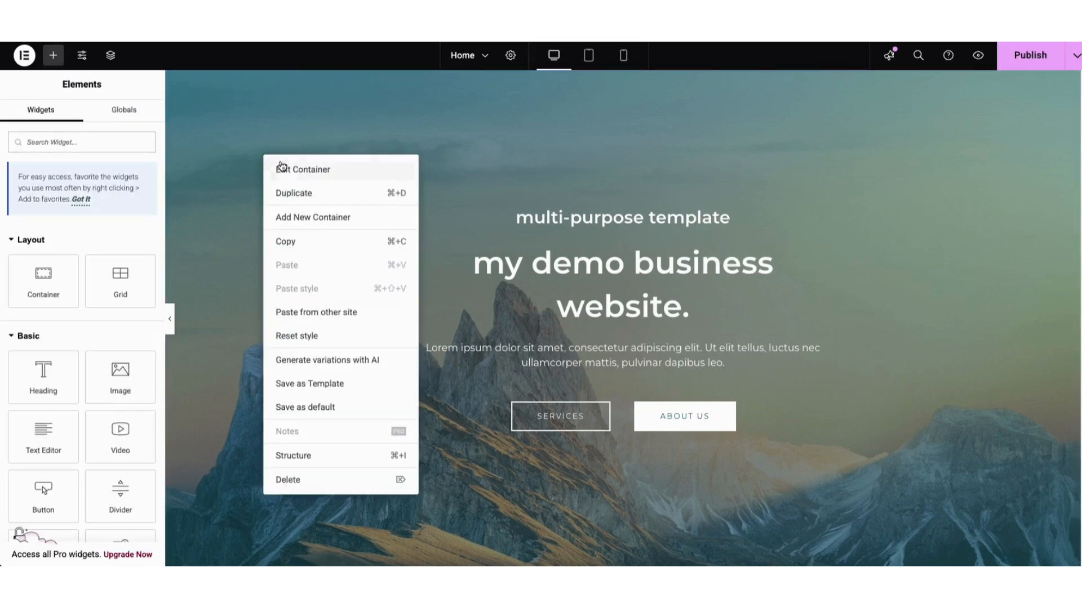
click(287, 170)
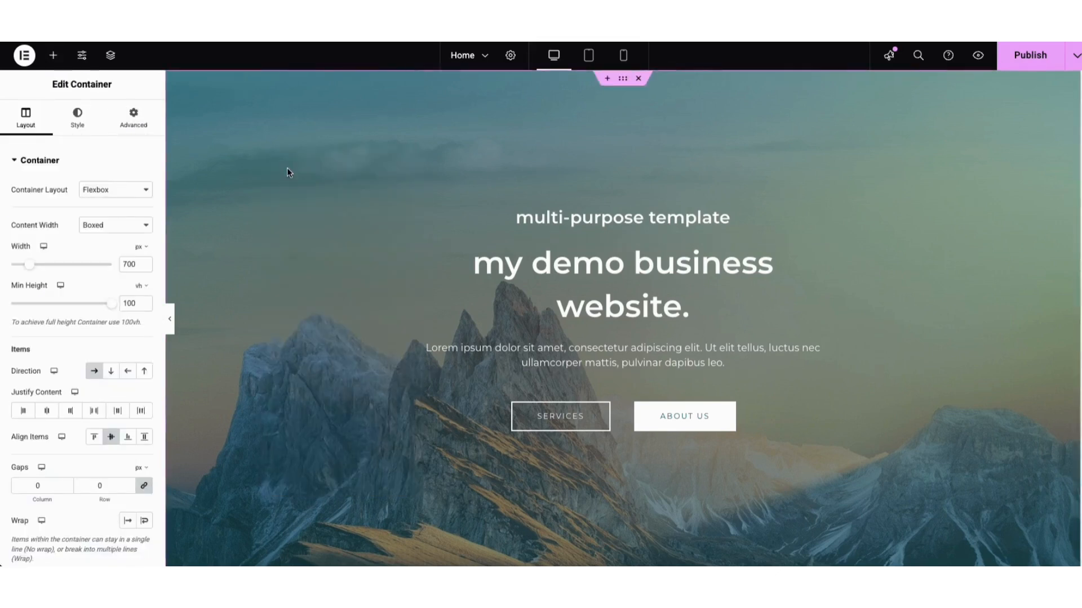
click(76, 123)
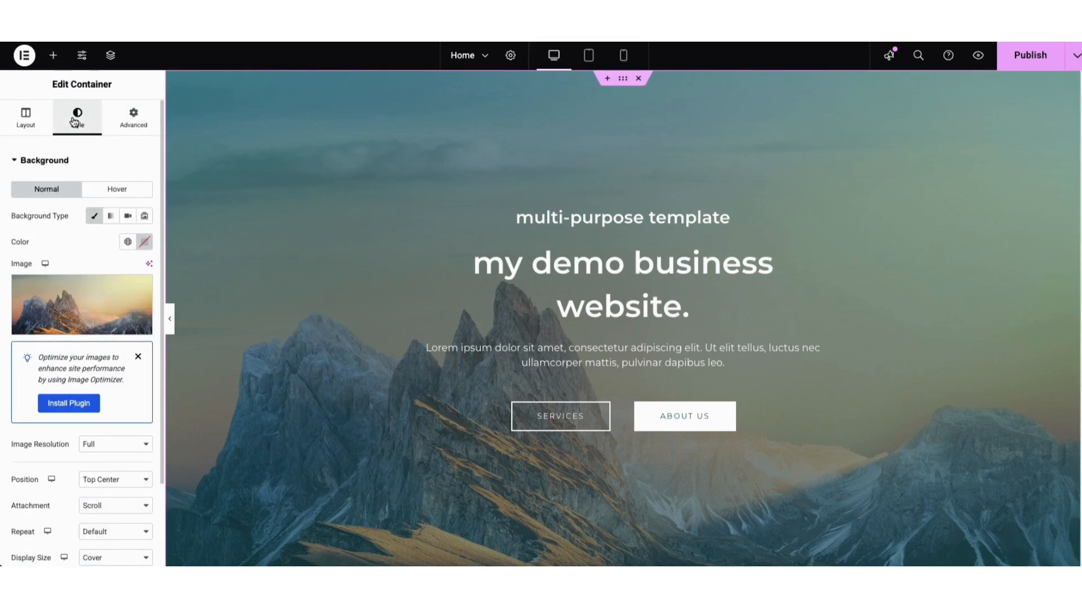
mouse_move(87, 318)
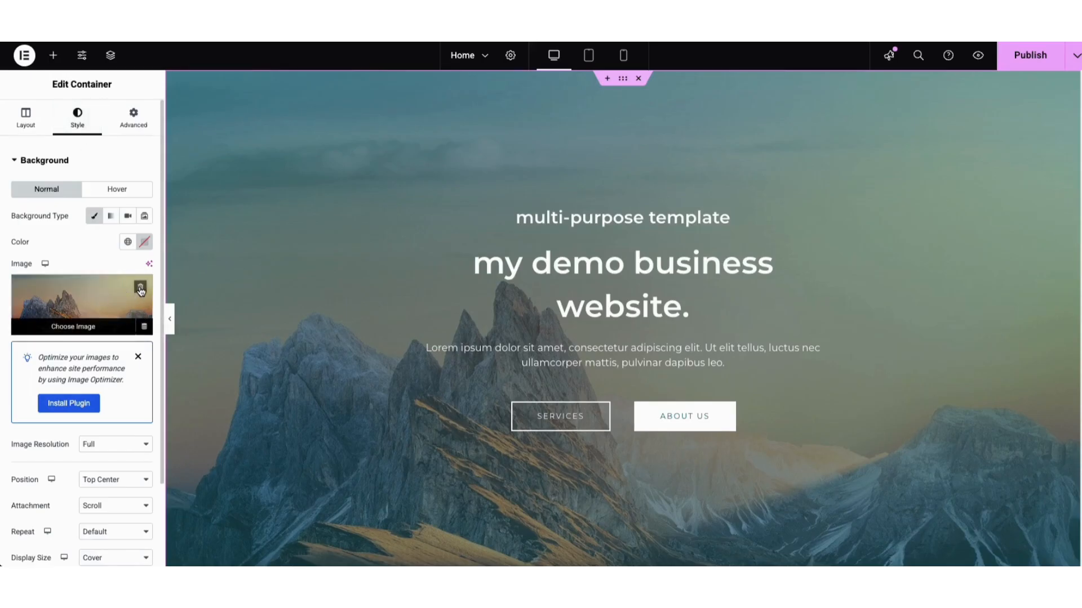
click(69, 319)
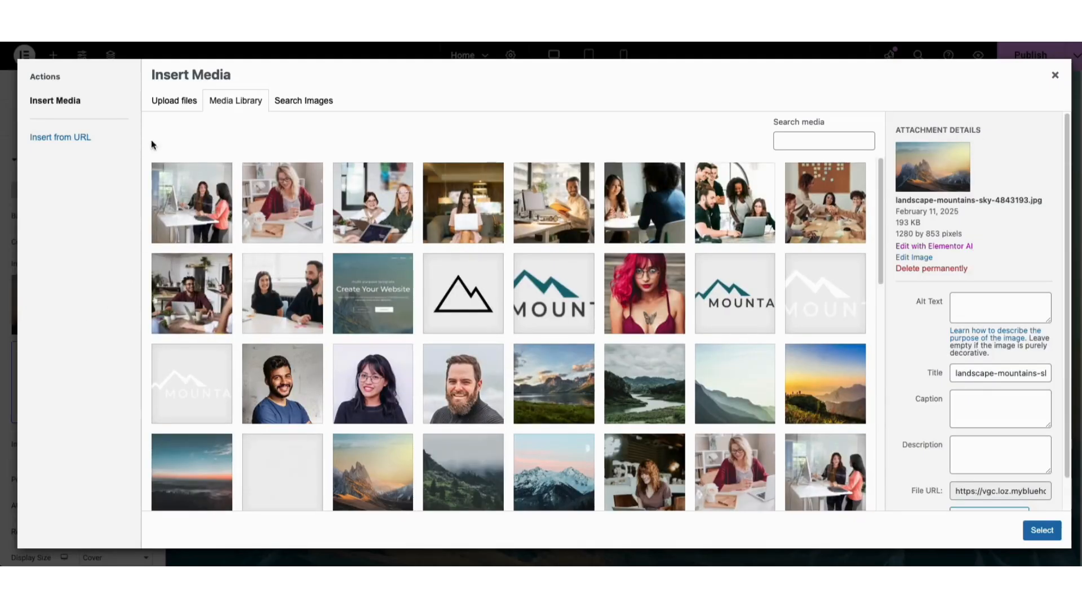
click(169, 103)
click(245, 105)
click(290, 292)
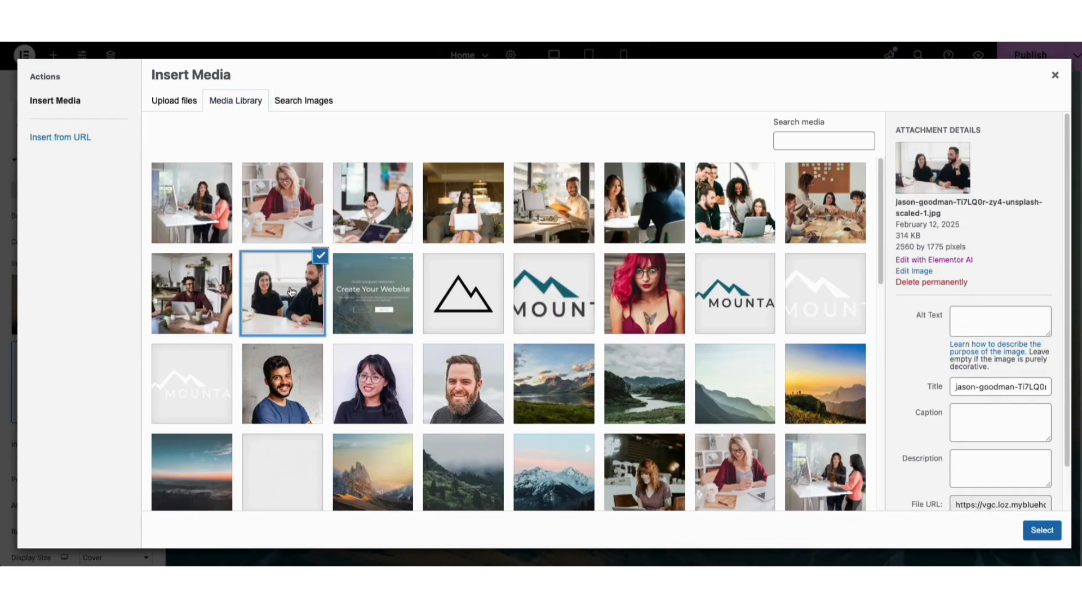
click(1035, 531)
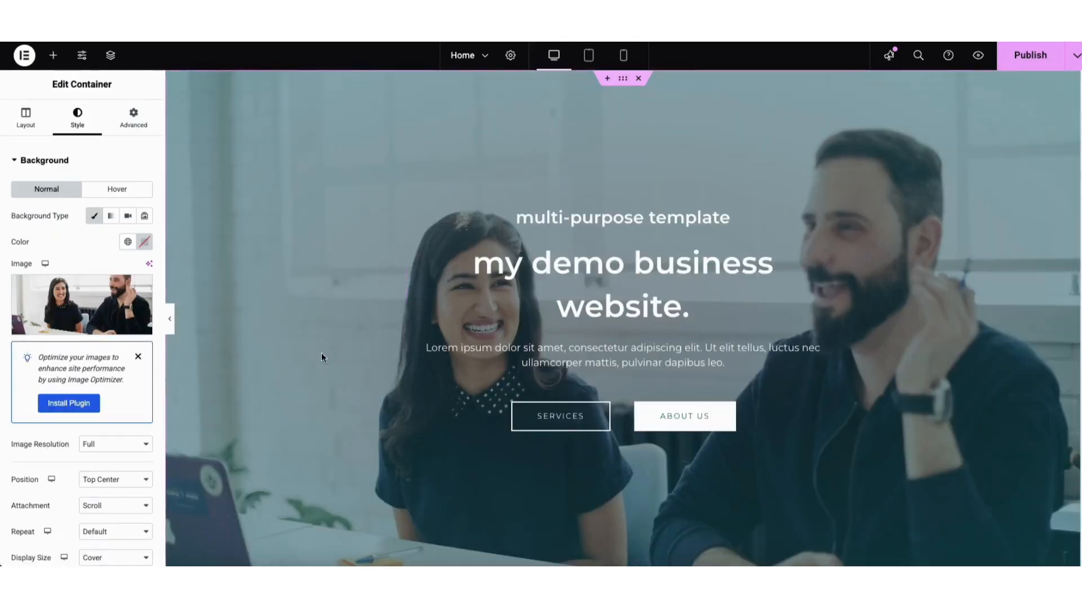
Set the hero container's background overlay to first color #113042 and opacity 0.56.
scroll(162, 395, down, 3)
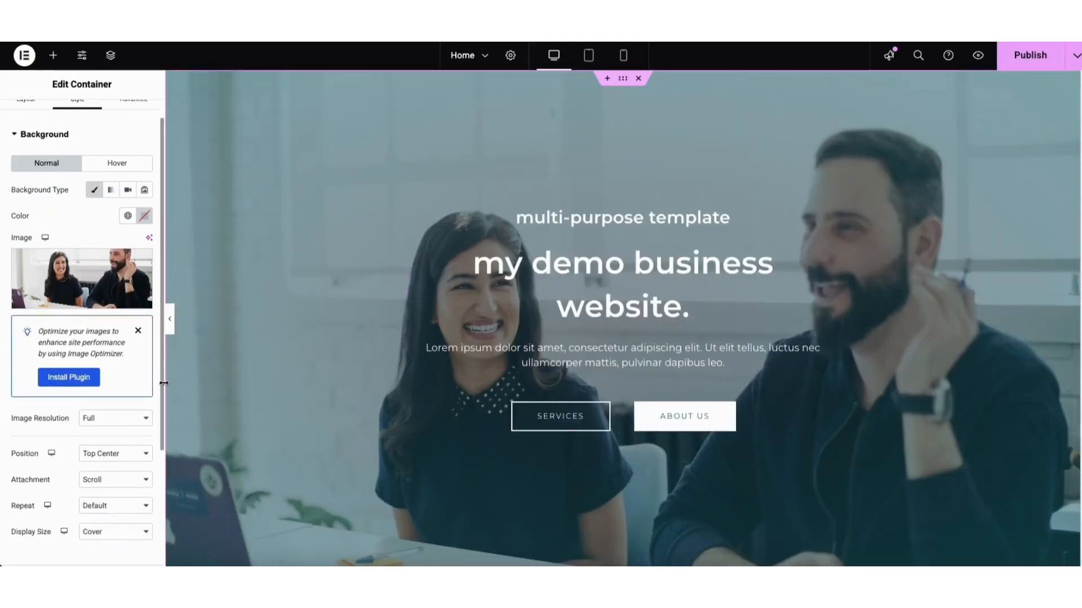
scroll(168, 459, down, 1)
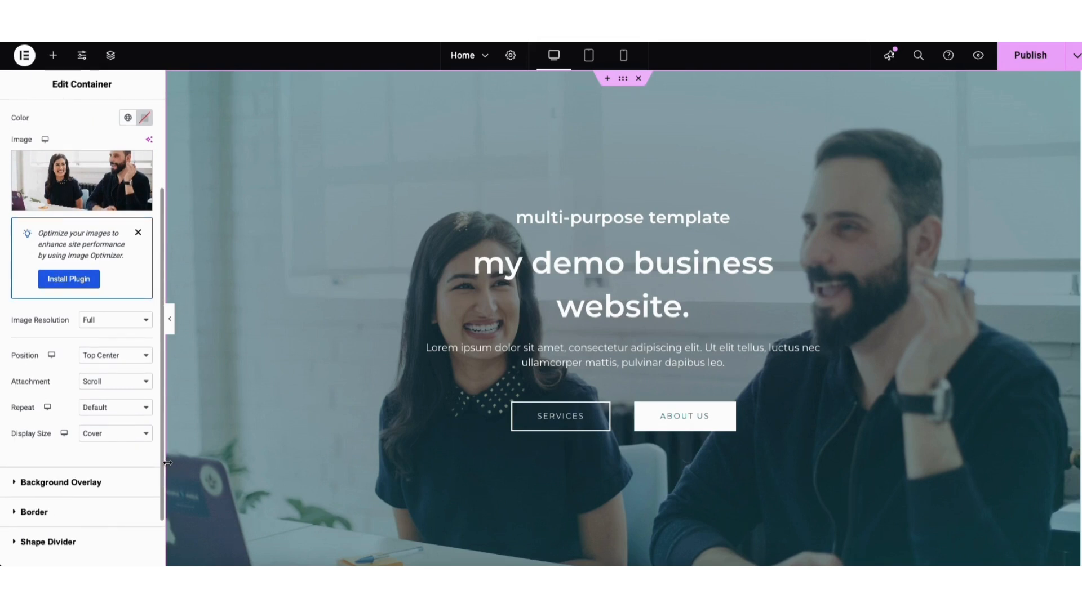
scroll(150, 474, down, 1)
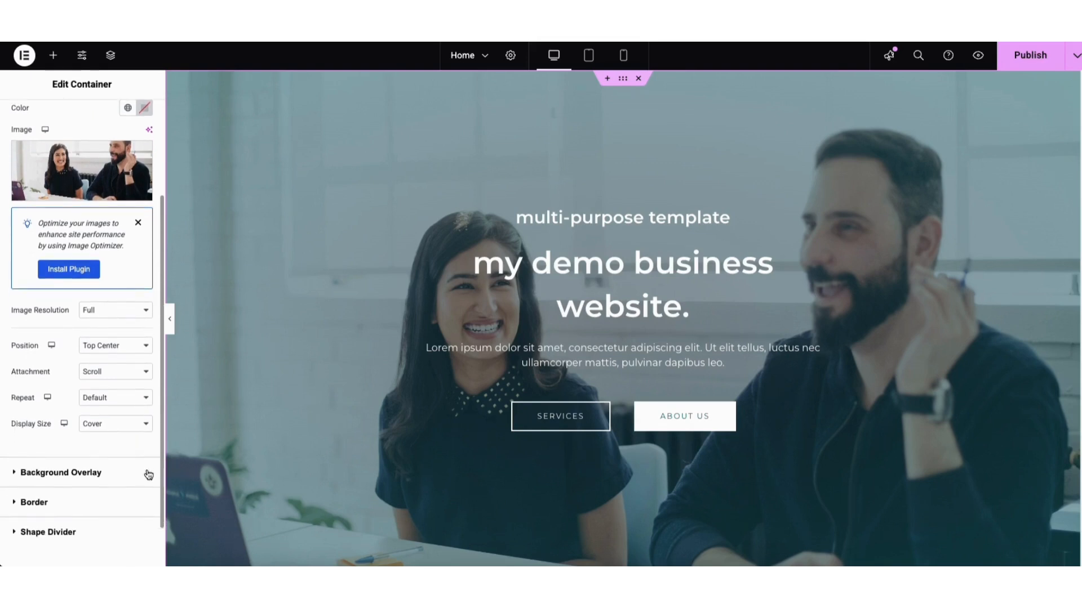
click(88, 474)
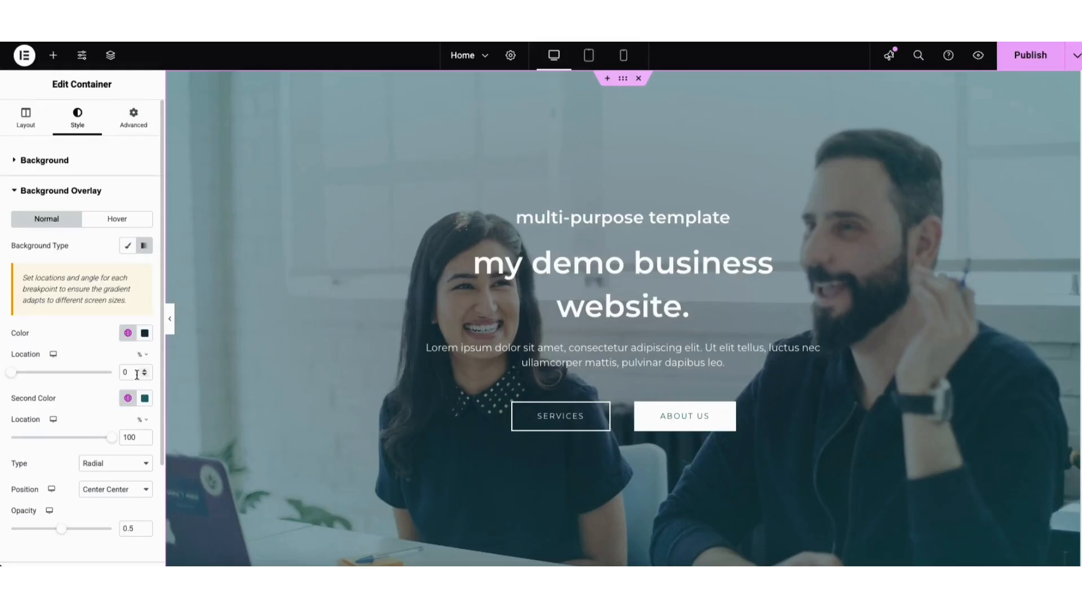
click(145, 334)
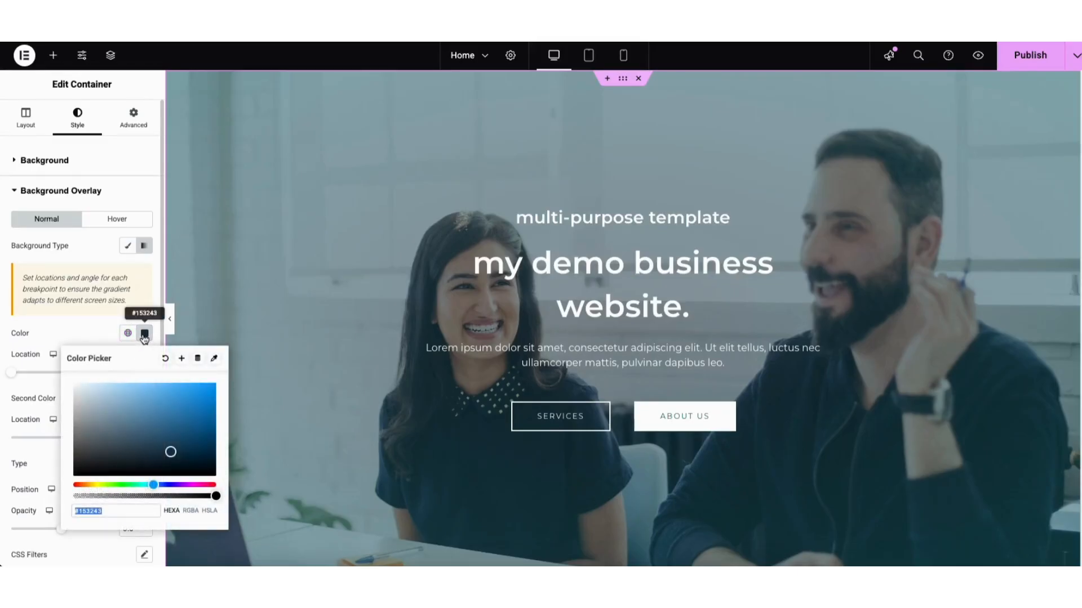
mouse_move(171, 452)
mouse_down()
mouse_move(200, 395)
mouse_move(178, 451)
mouse_up()
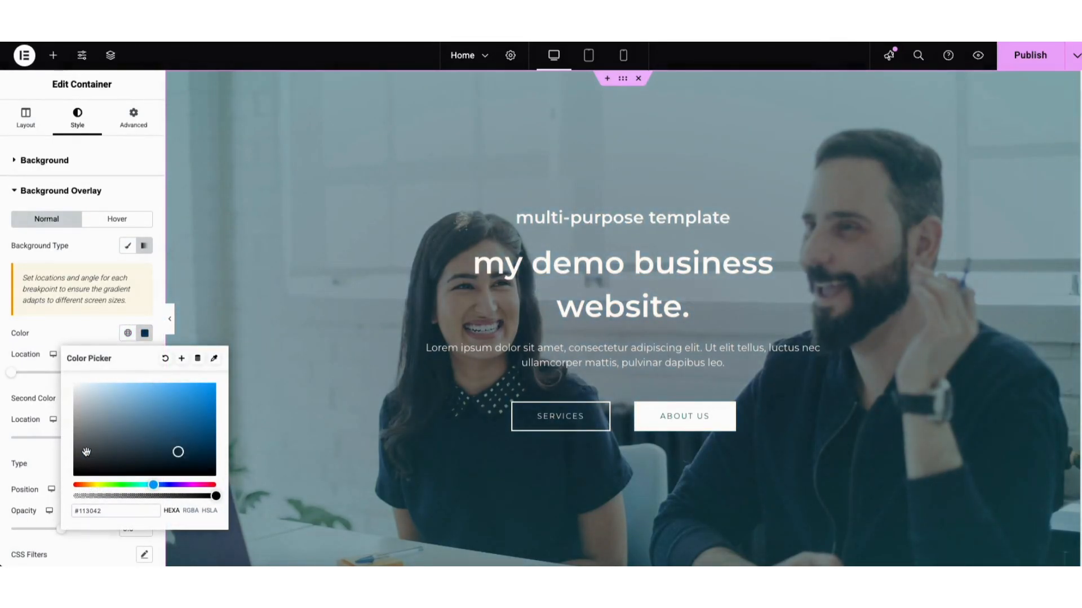
click(47, 463)
mouse_move(60, 530)
mouse_down()
mouse_move(26, 533)
mouse_move(107, 534)
mouse_move(69, 539)
mouse_up()
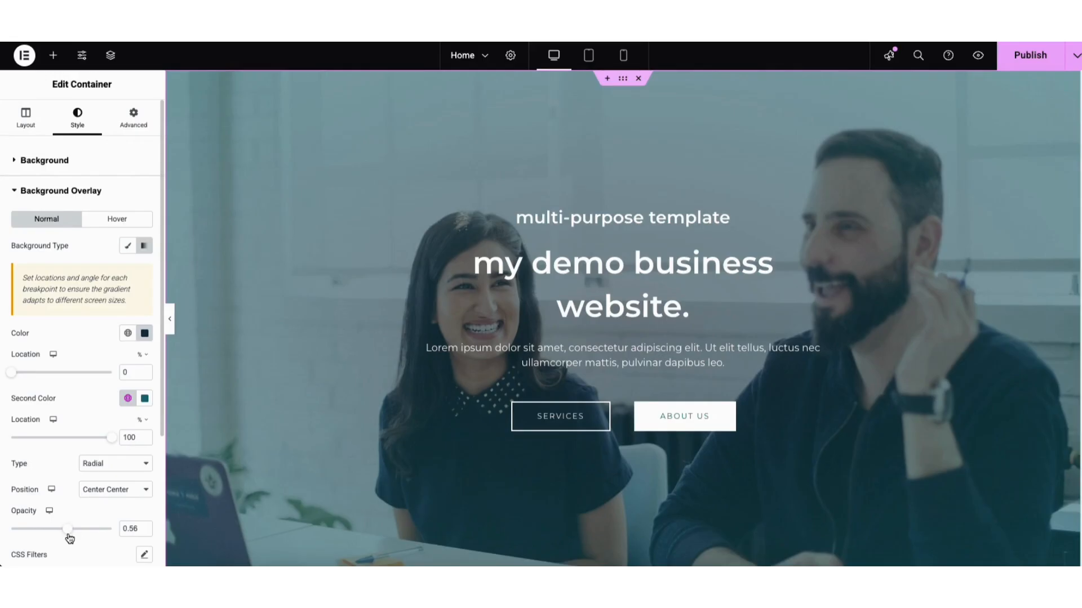
Open the Services button for editing and examine its text field and extra link options.
click(538, 422)
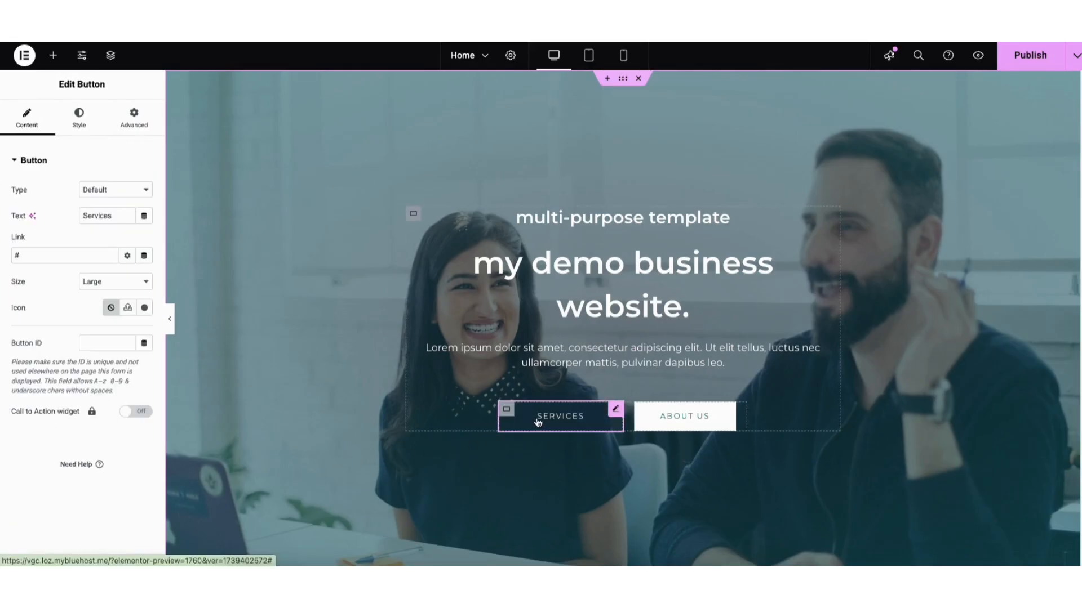
drag(83, 215, 120, 215)
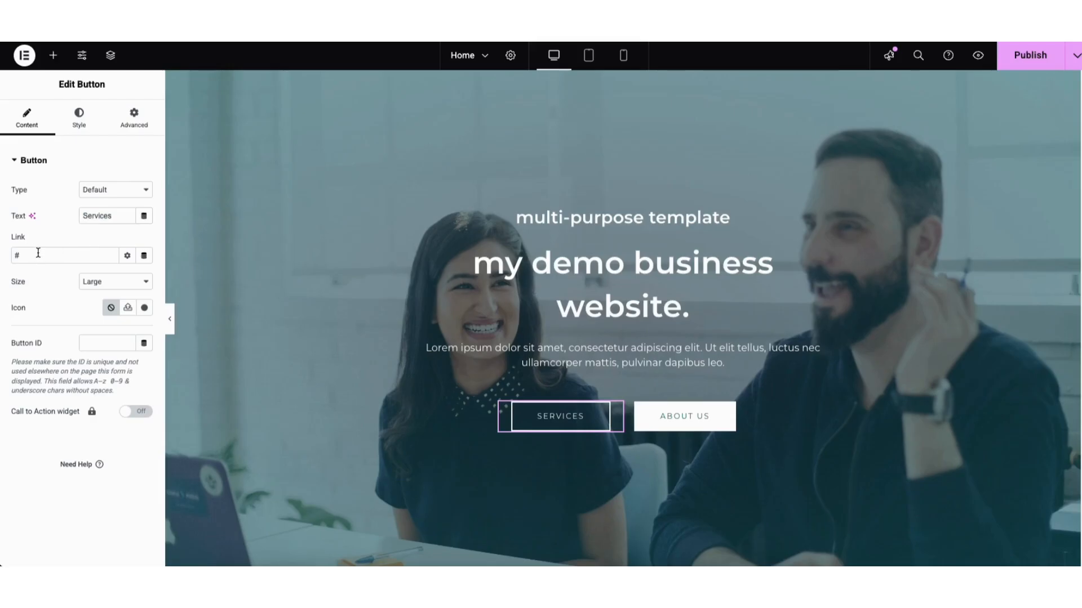
click(127, 256)
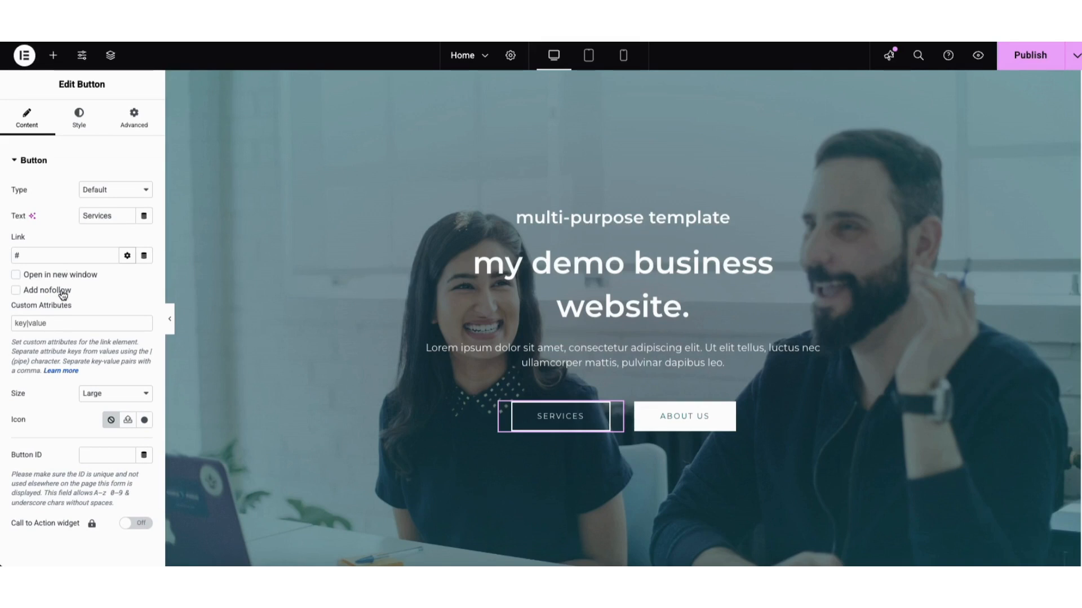
click(127, 256)
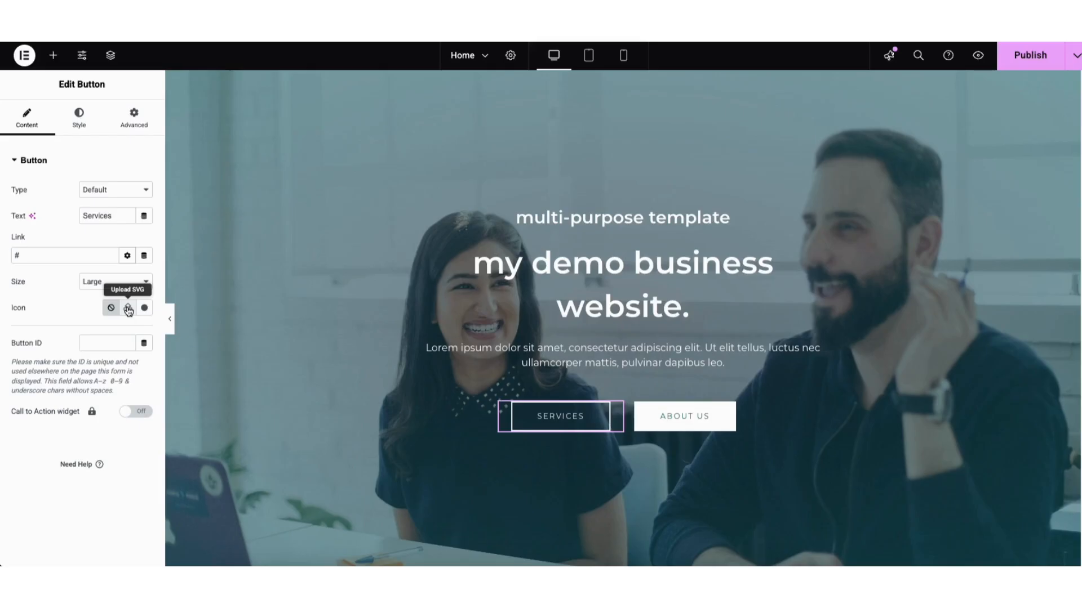
Browse the icon library for the Services button without inserting an icon, and examine the button's normal and hover style settings.
click(145, 307)
scroll(872, 151, down, 15)
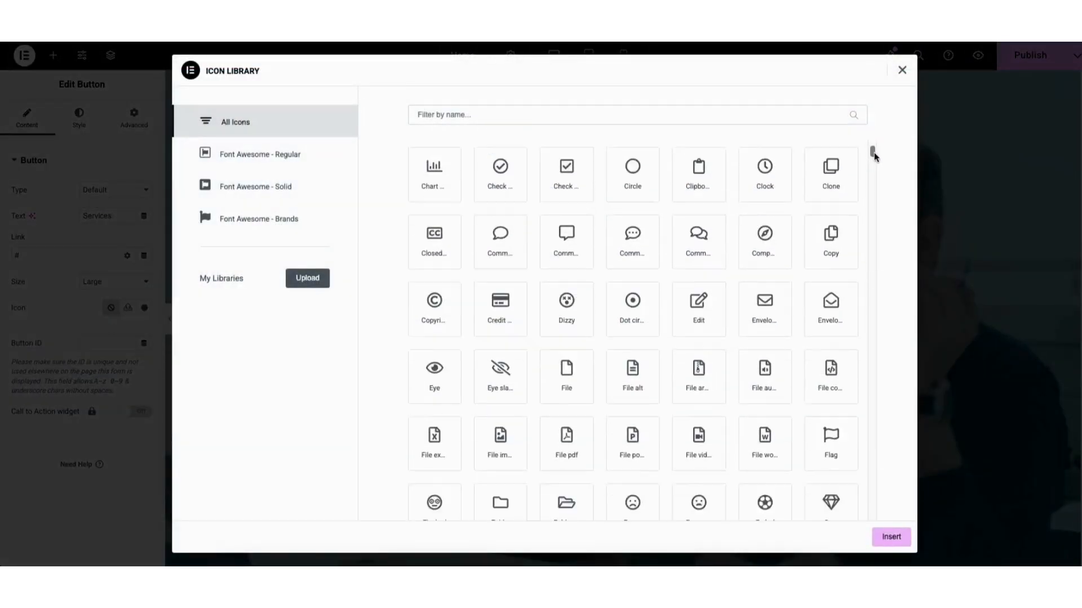
click(902, 70)
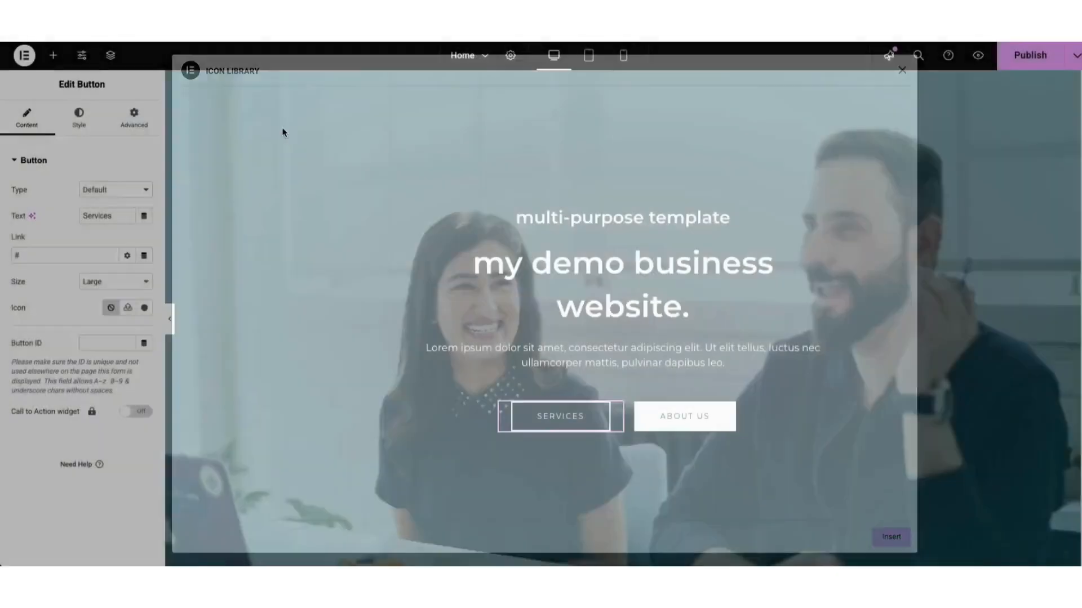
click(77, 120)
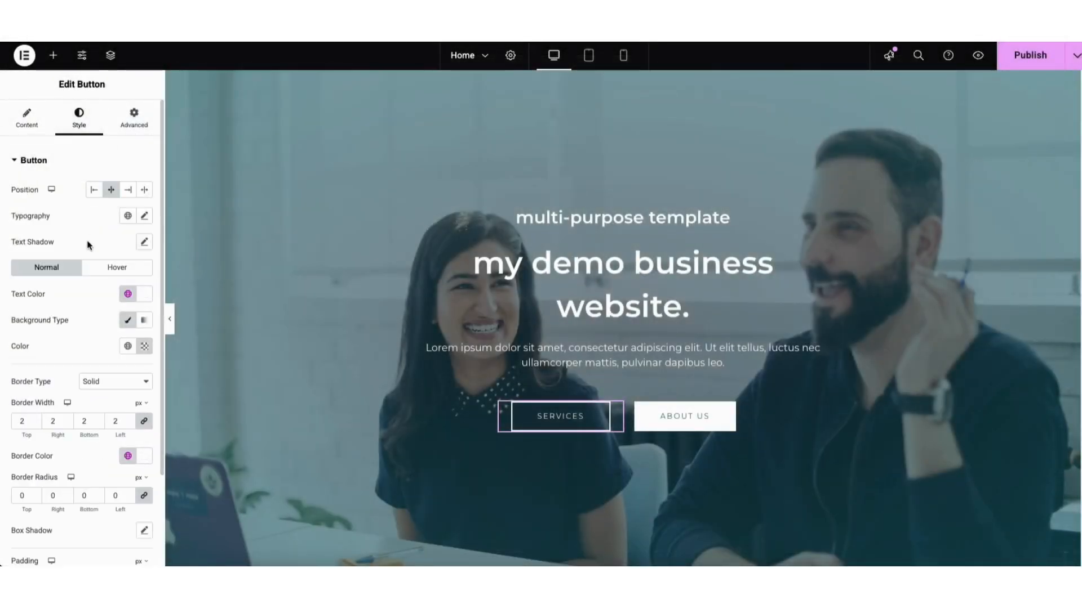
click(91, 272)
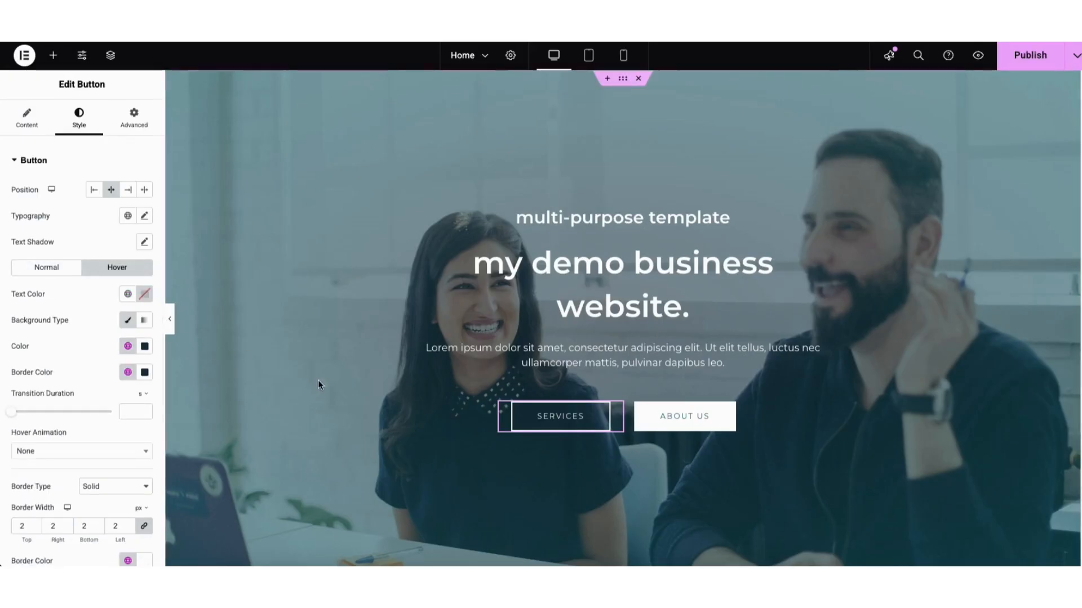
Delete the About Us button from the hero section.
right_click(659, 419)
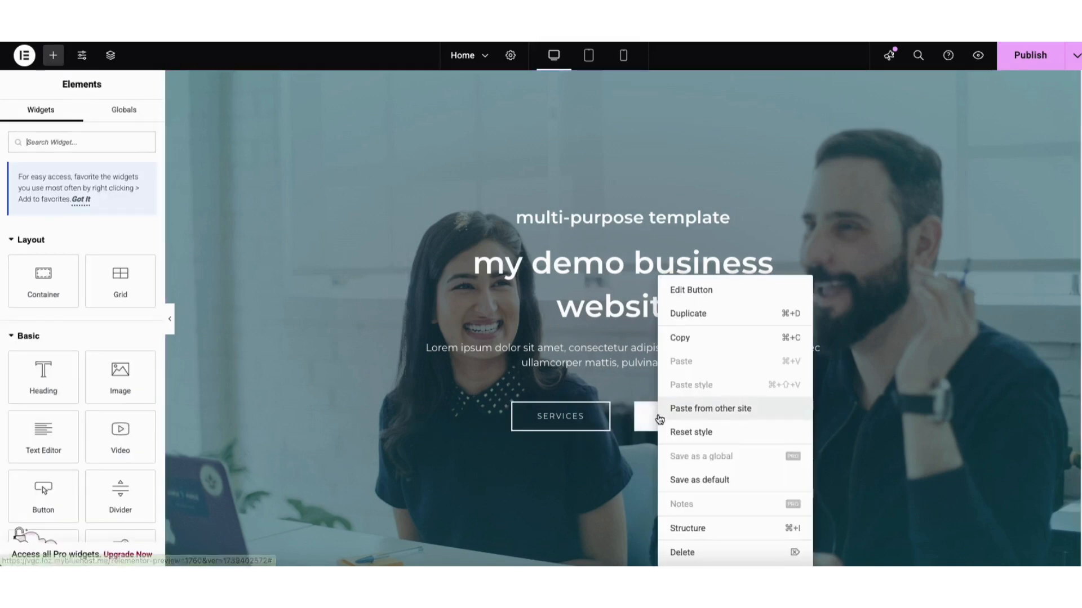
click(688, 551)
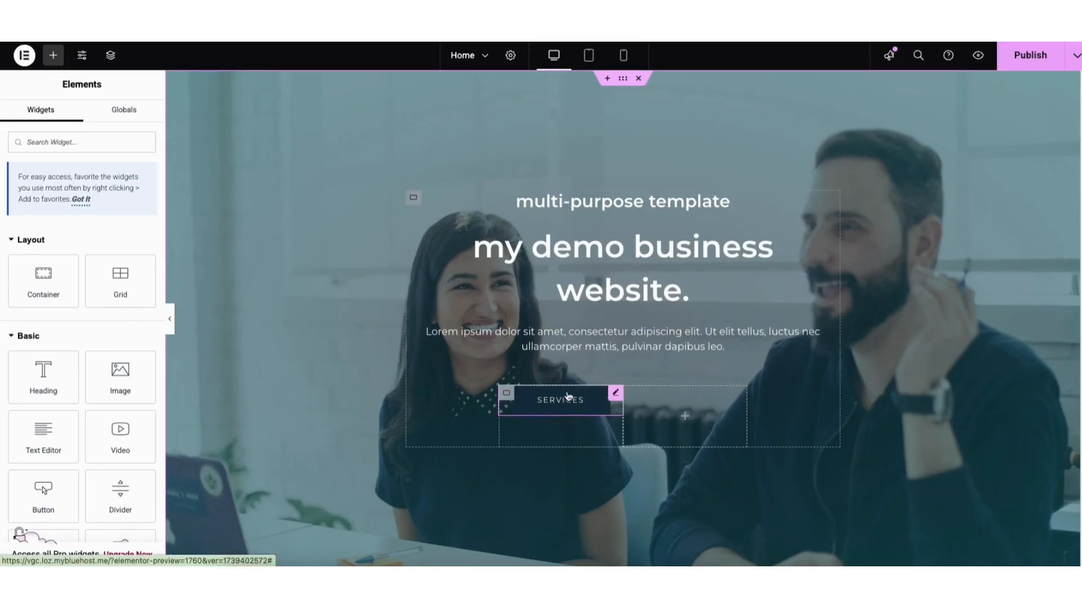
Move the Services button directly below the hero paragraph and delete the two empty containers left beneath it.
drag(568, 396, 619, 345)
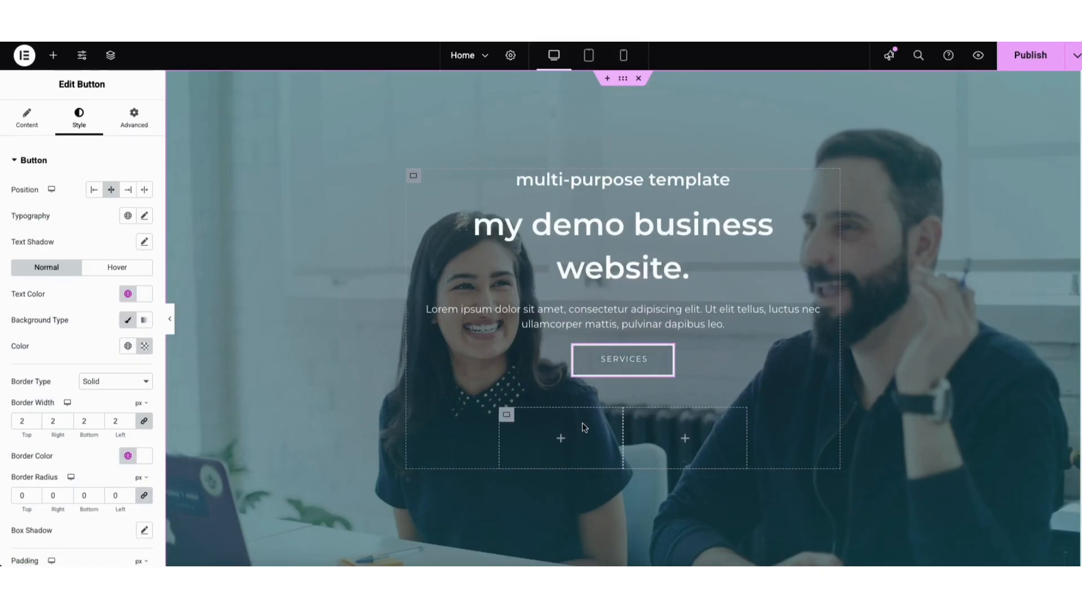
right_click(565, 421)
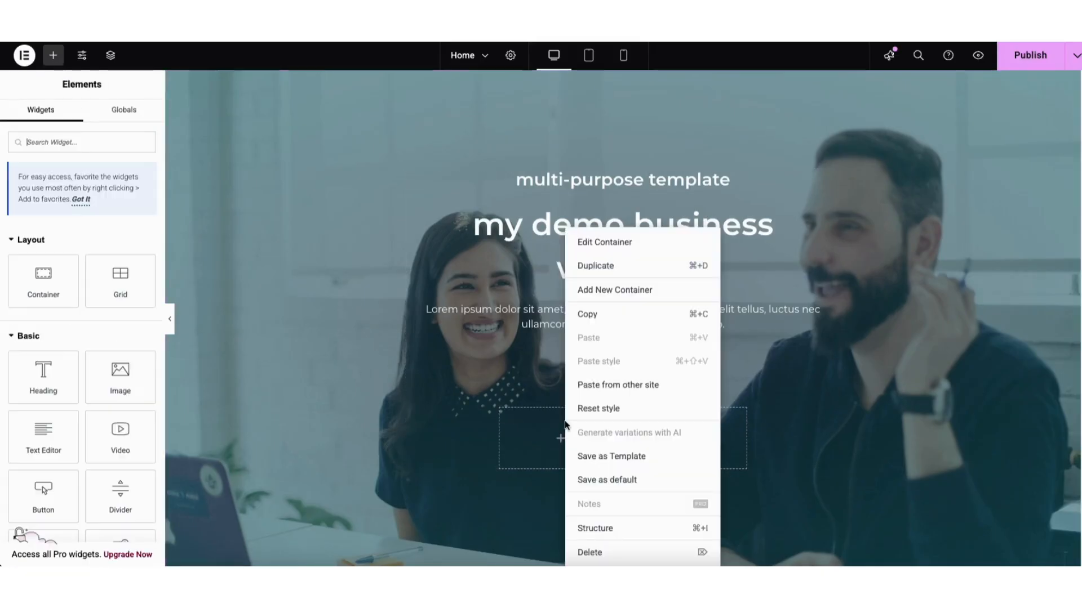
click(590, 553)
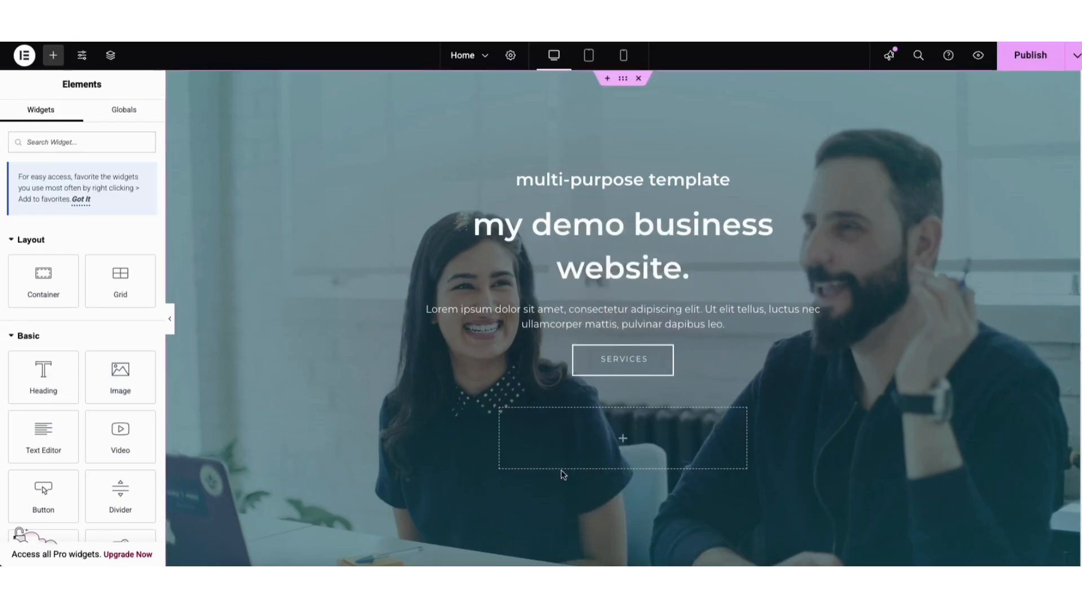
right_click(568, 436)
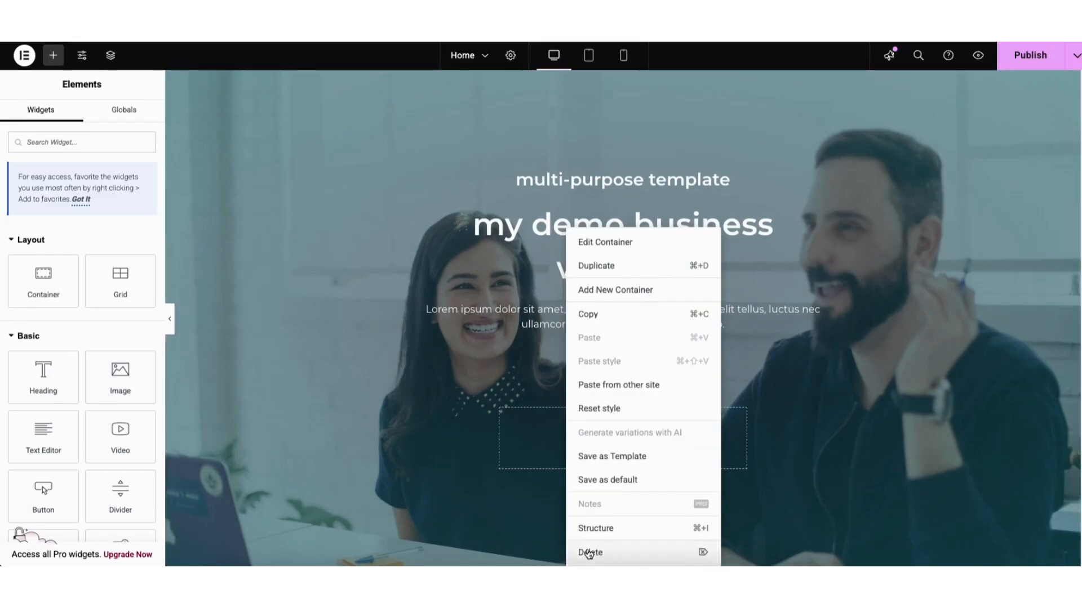
click(592, 550)
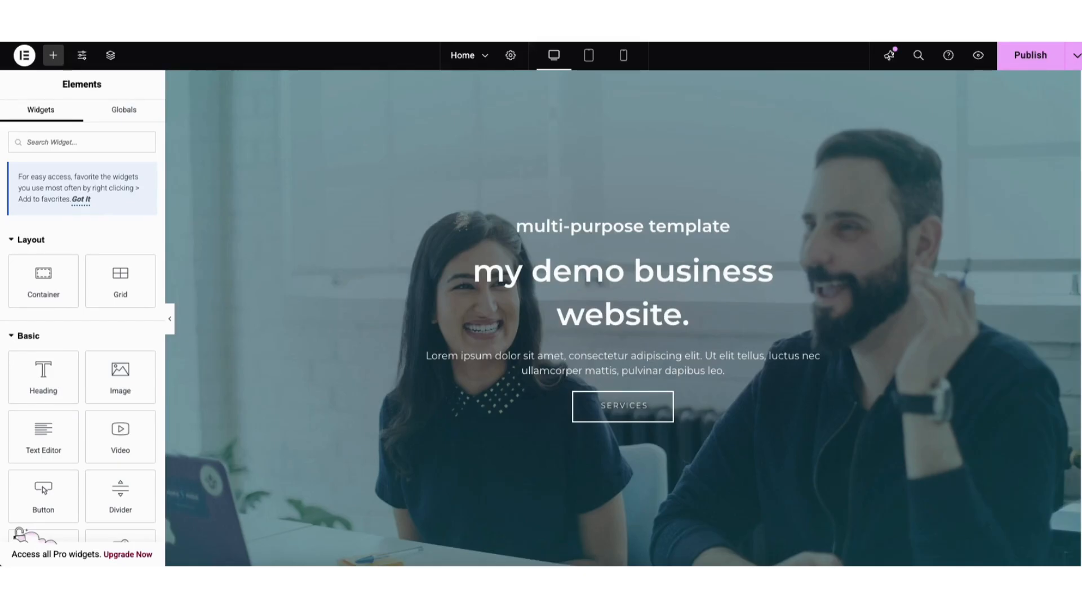
Try moving the benefits paragraph below the "Speak directly to users" line and return it to its original place.
scroll(1057, 220, down, 12)
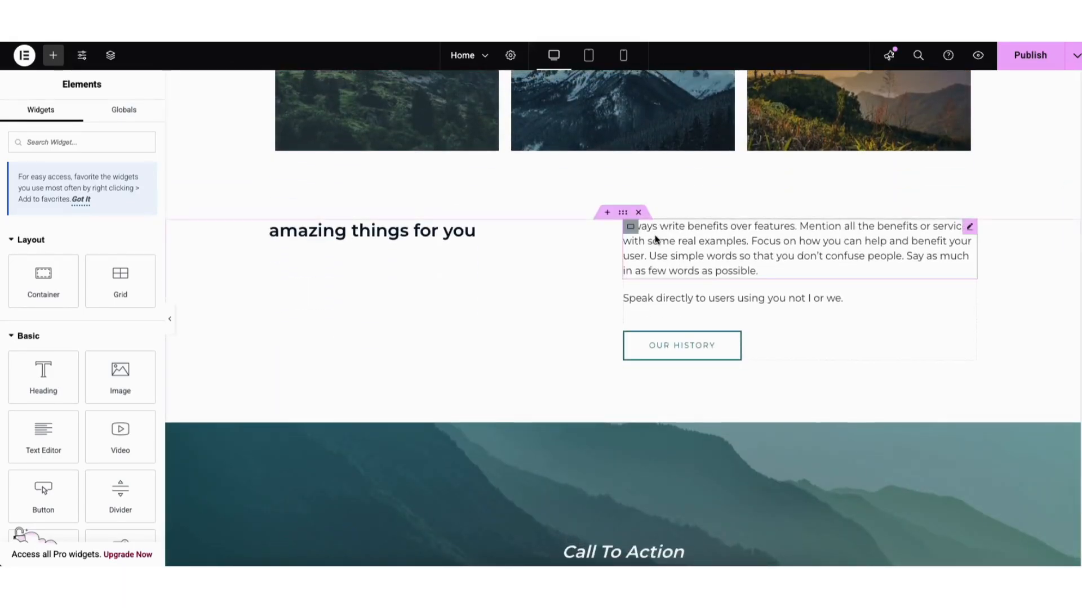
mouse_move(970, 227)
mouse_down()
mouse_move(786, 306)
mouse_move(754, 335)
mouse_up()
mouse_move(967, 314)
mouse_down()
mouse_move(873, 216)
mouse_move(877, 225)
mouse_up()
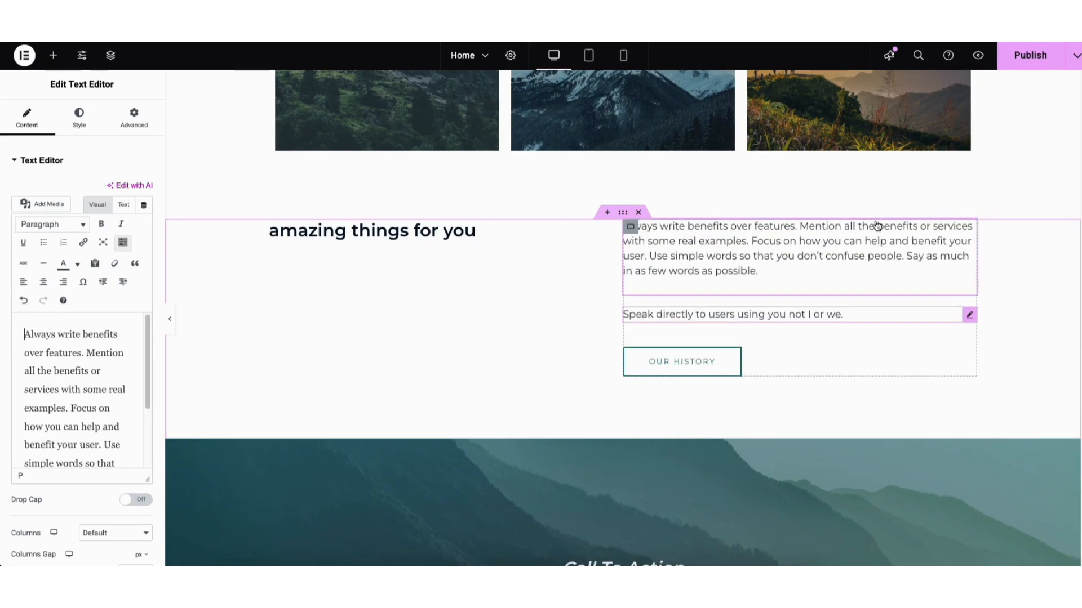
Try adding a Heading widget below the "amazing things for you" heading and delete the added heading.
click(53, 56)
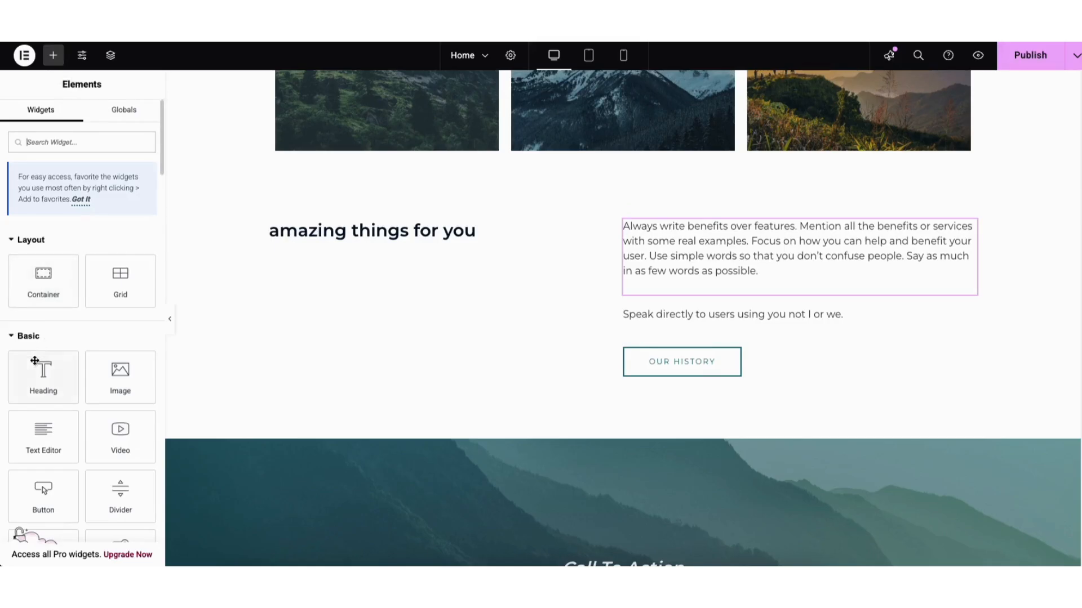
drag(39, 380, 398, 251)
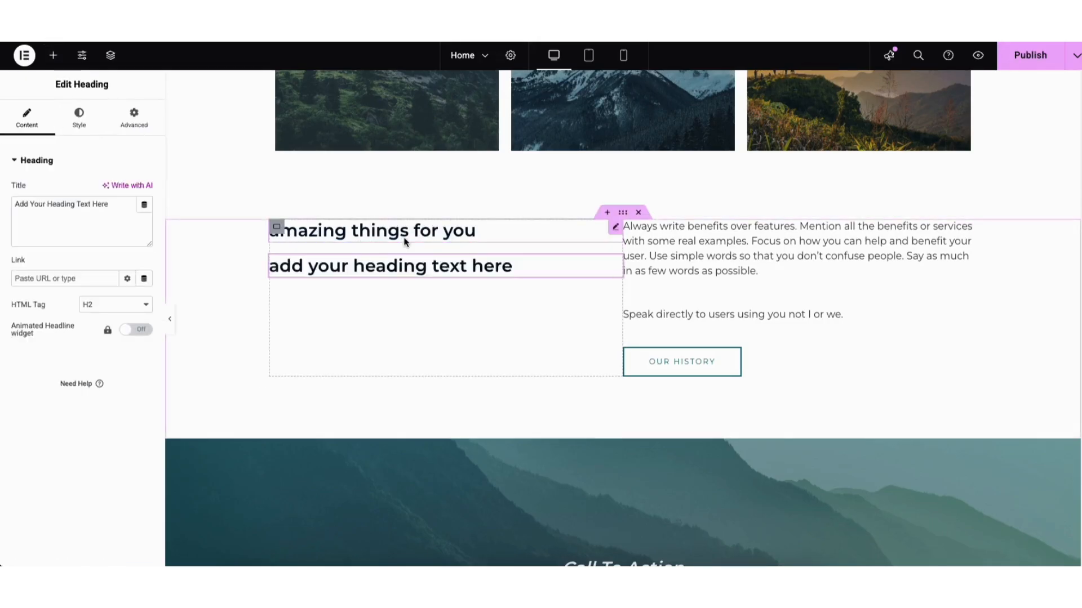
right_click(380, 267)
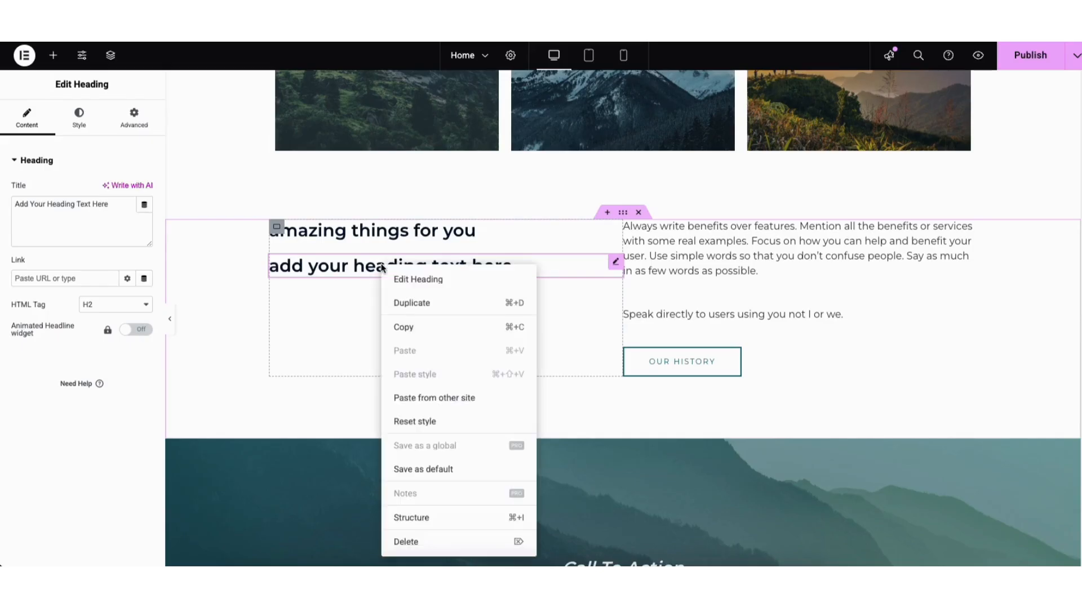
click(414, 544)
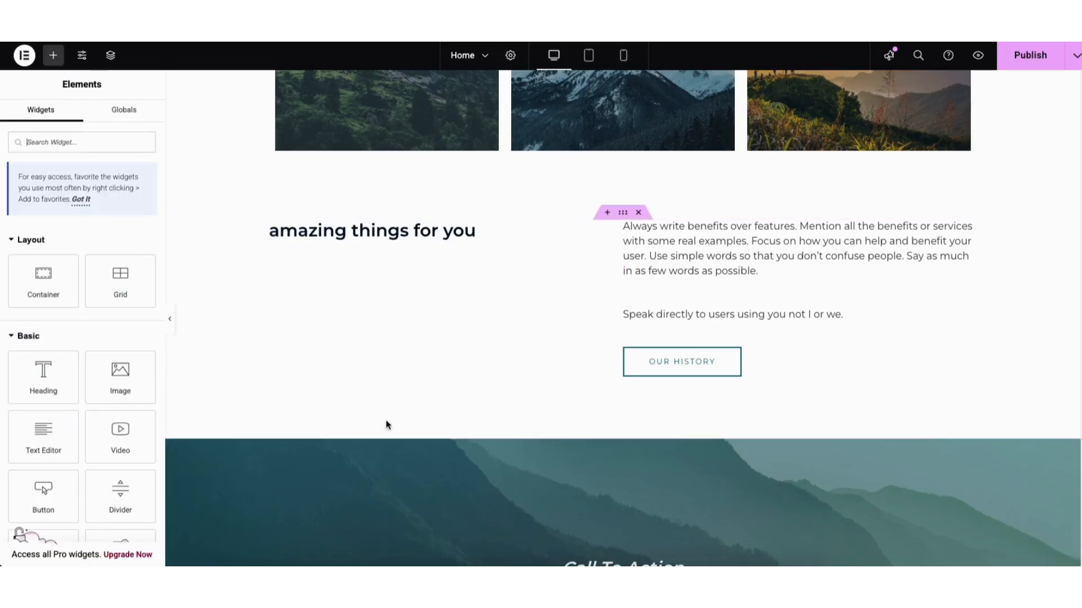
Duplicate the "amazing things for you" heading.
right_click(372, 234)
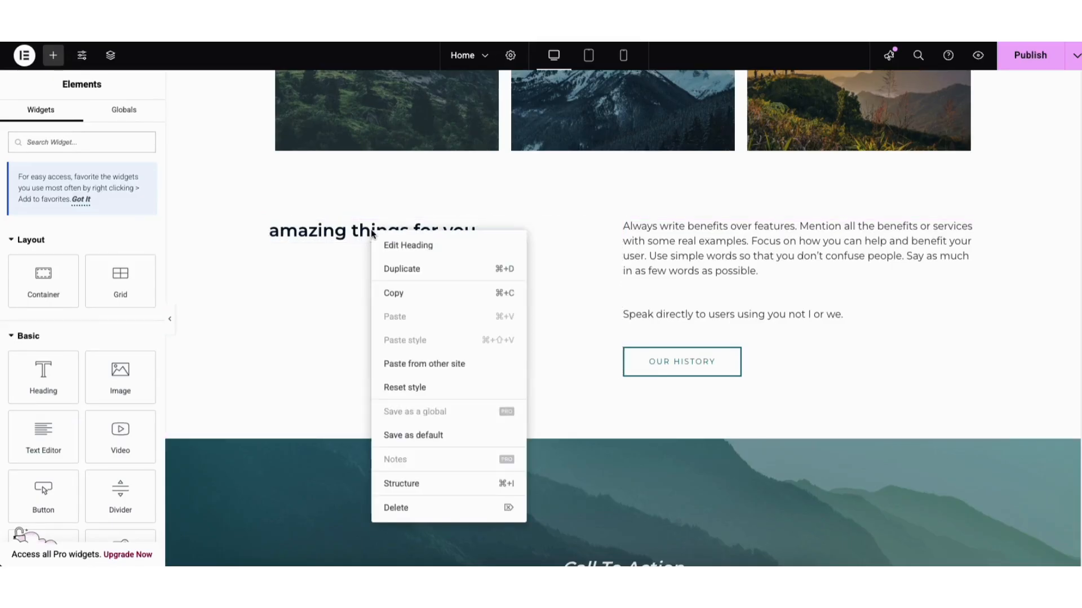
click(398, 271)
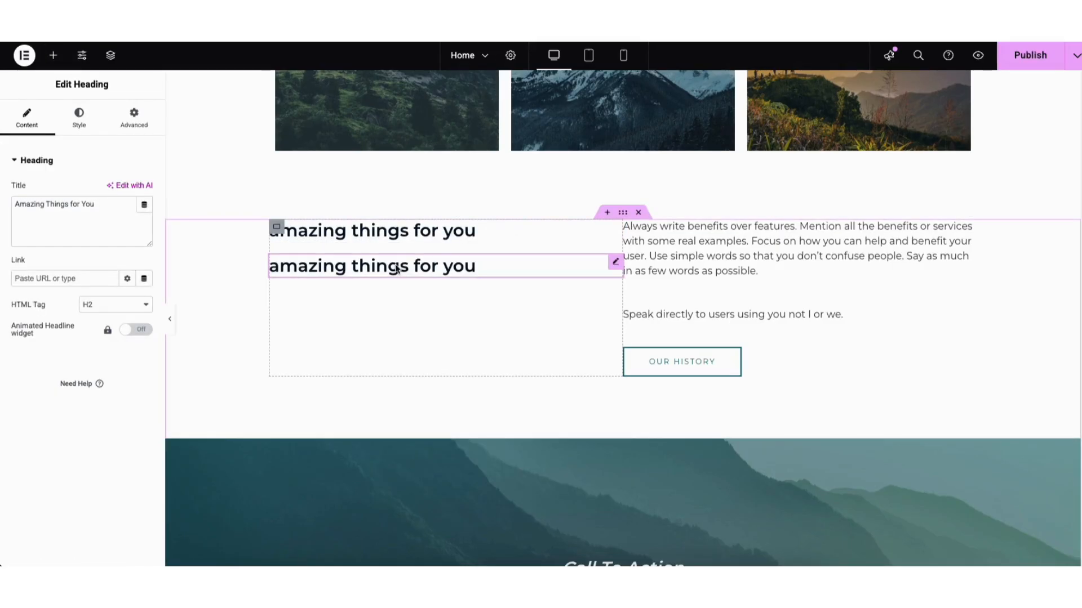
Open the service 1 card's container settings and examine its background image style options.
scroll(619, 316, up, 2)
scroll(1069, 184, up, 5)
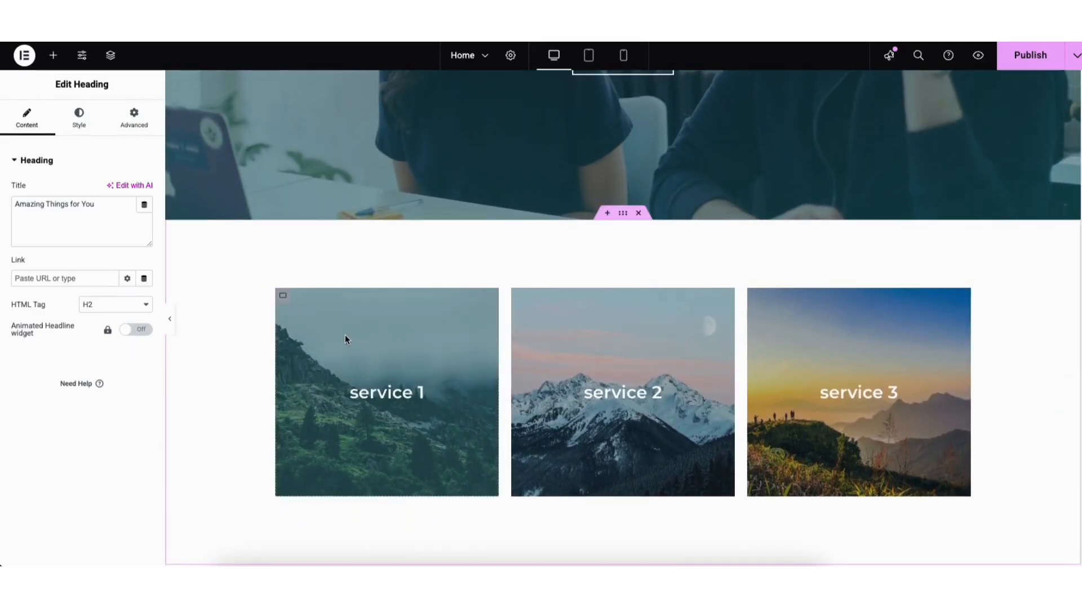
click(284, 297)
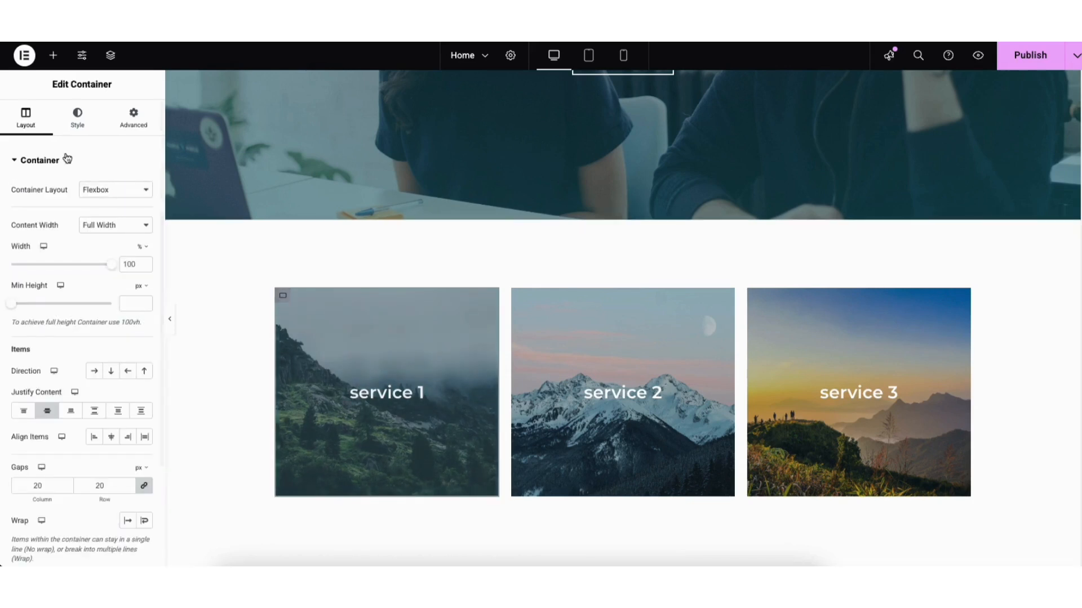
click(76, 119)
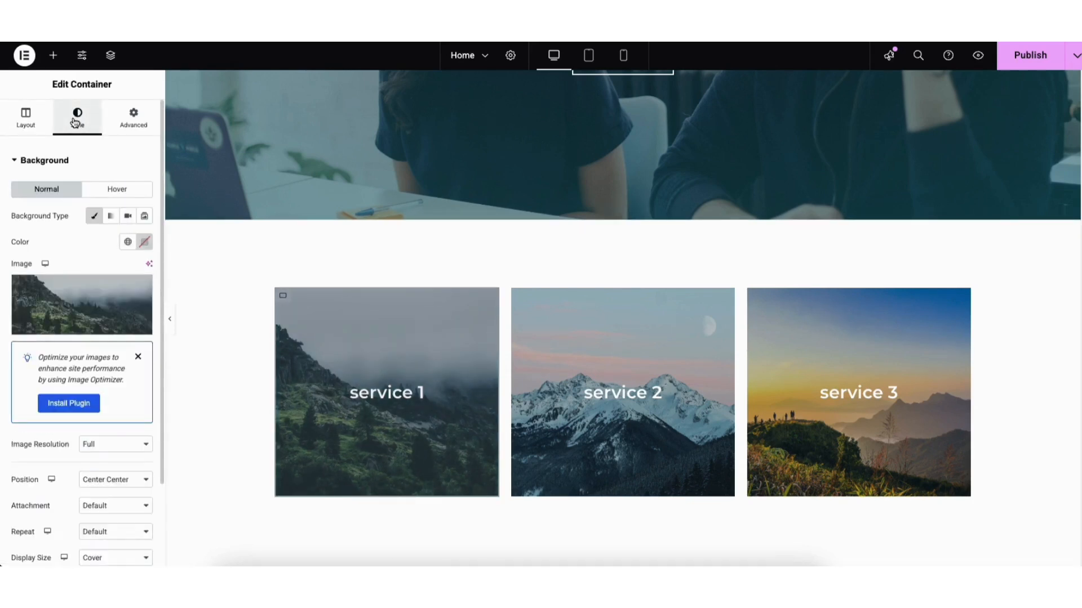
mouse_move(78, 306)
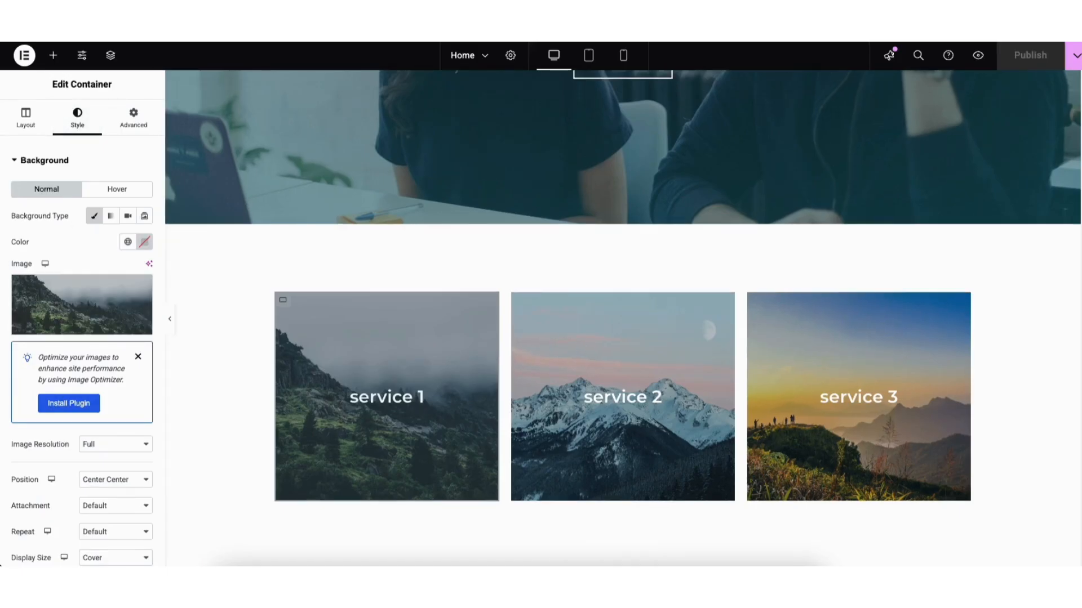
Browse the template library's blocks and categories and import the three-feature block with plant images into the empty area above the footer.
scroll(1070, 439, down, 20)
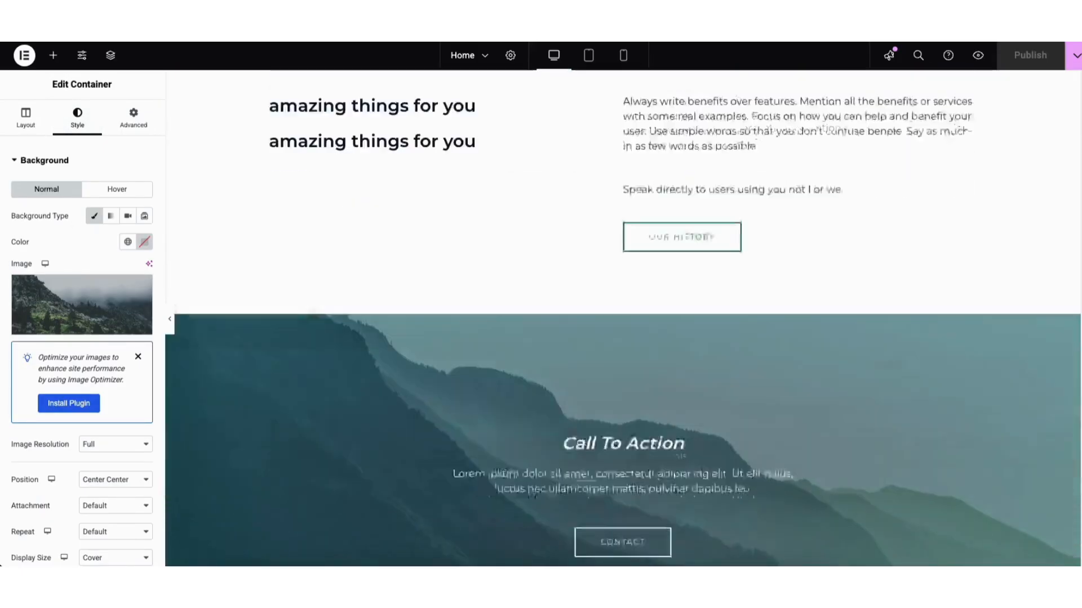
scroll(1069, 439, down, 1)
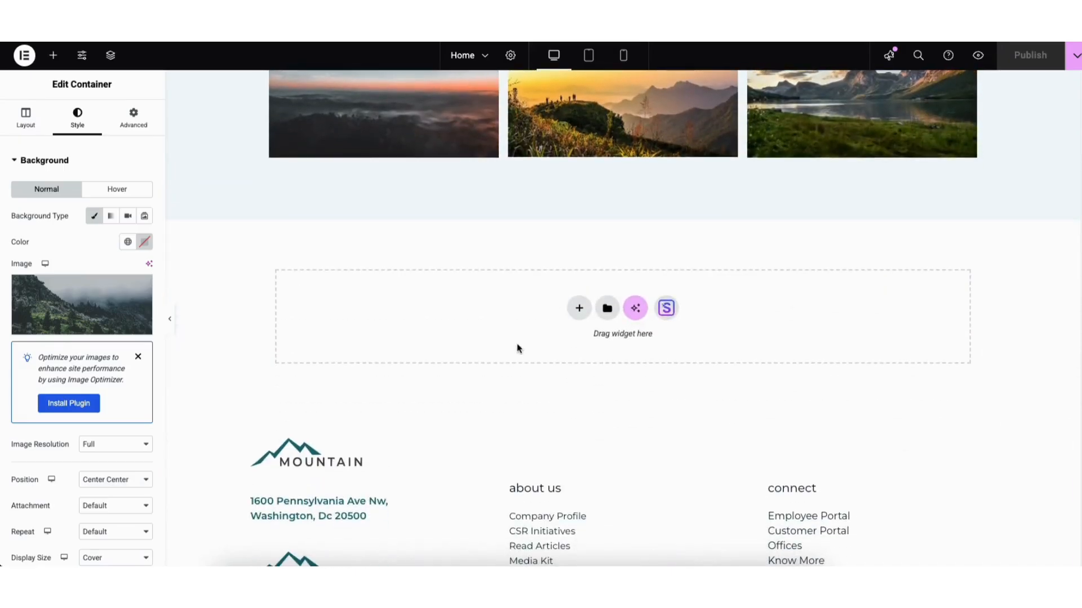
click(665, 310)
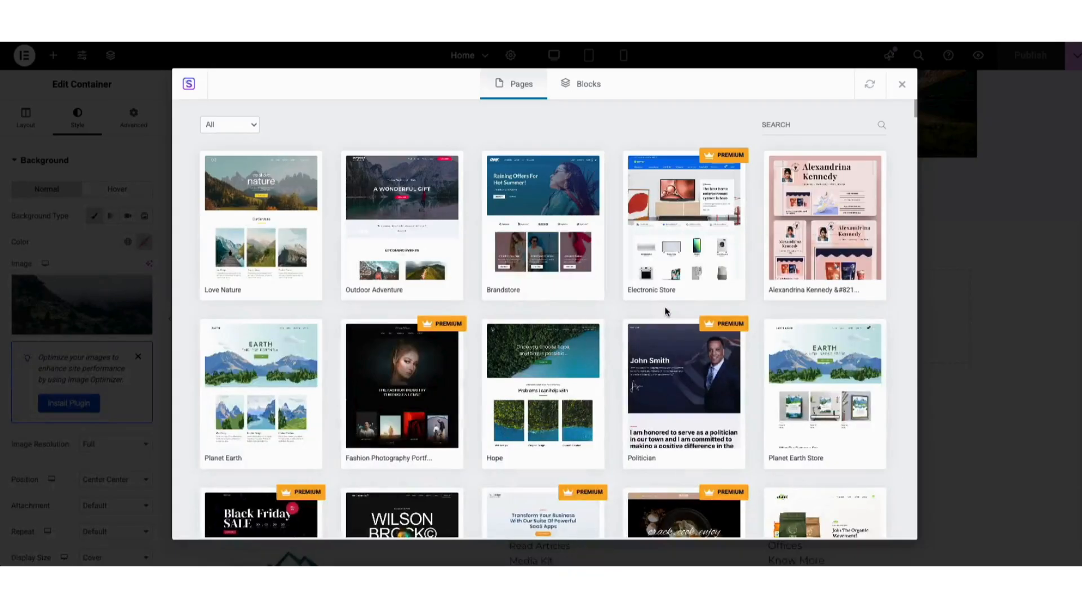
click(585, 84)
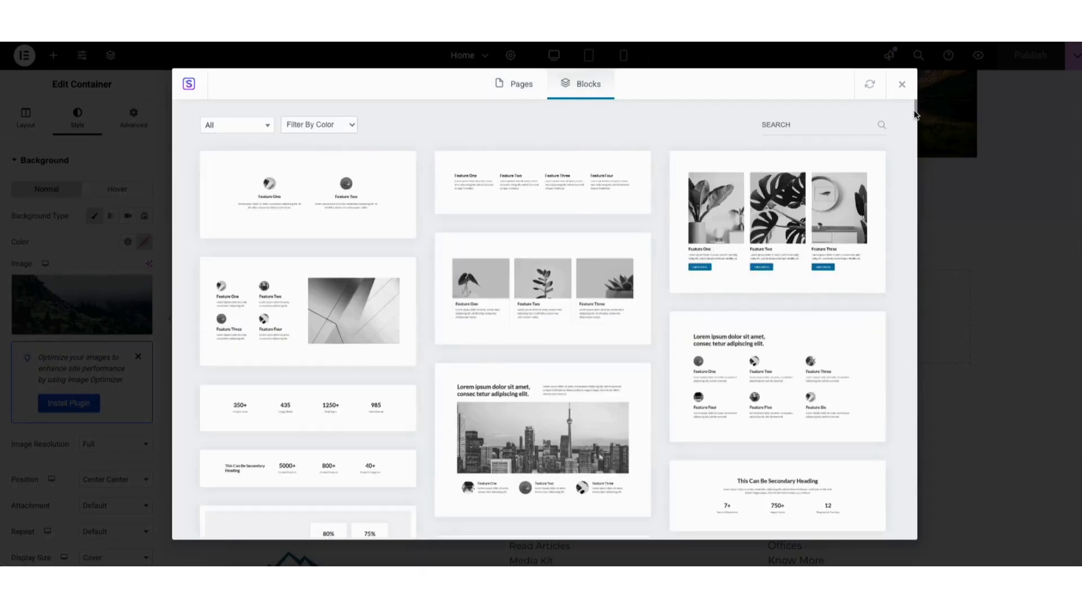
mouse_move(915, 107)
mouse_down()
mouse_move(908, 191)
mouse_move(908, 107)
mouse_up()
click(251, 126)
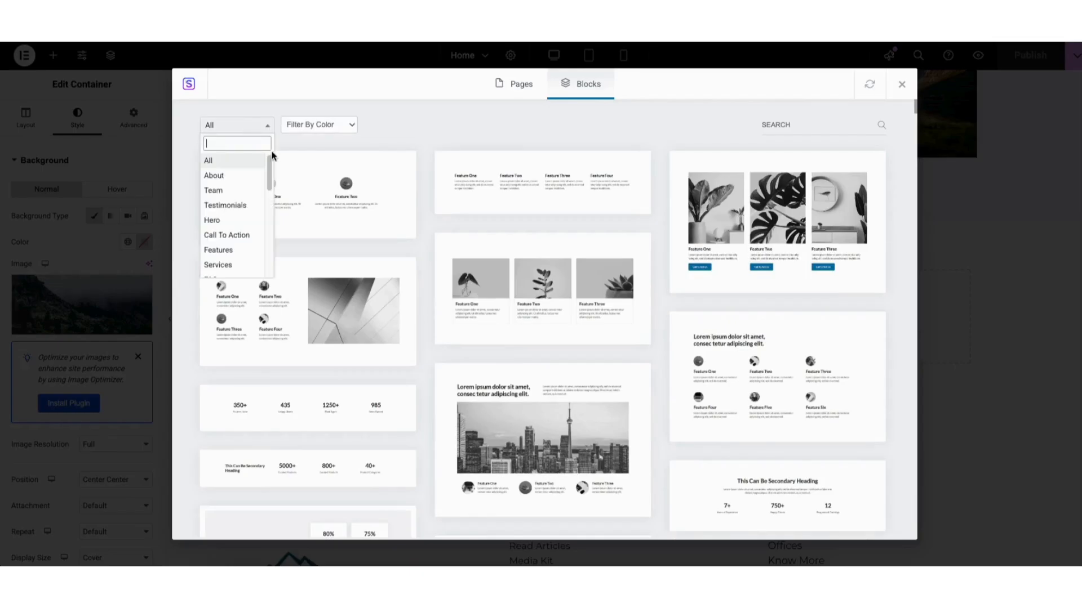
drag(271, 168, 272, 249)
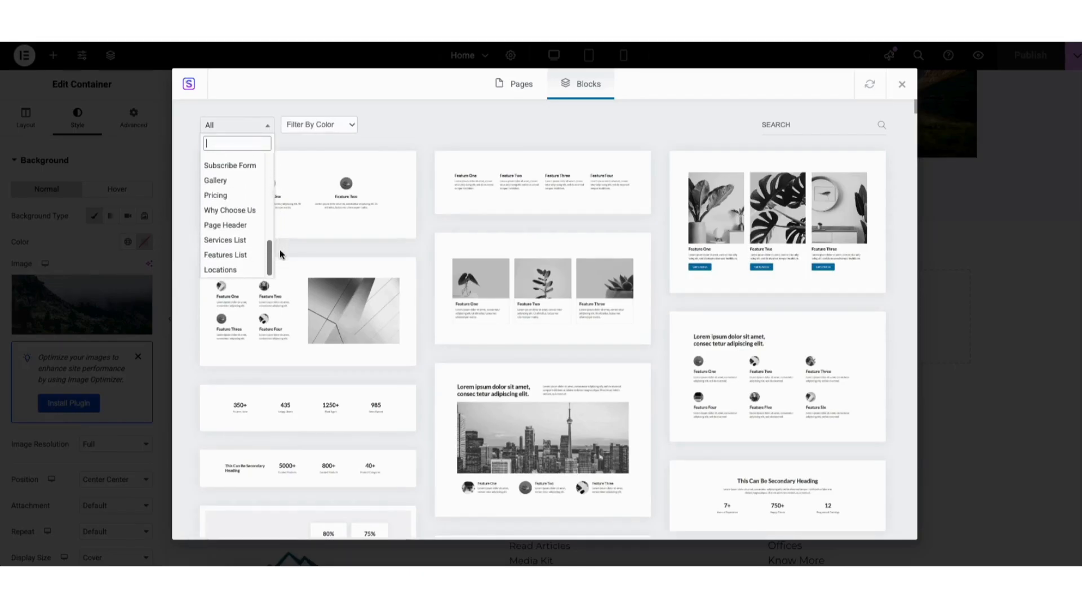
click(489, 125)
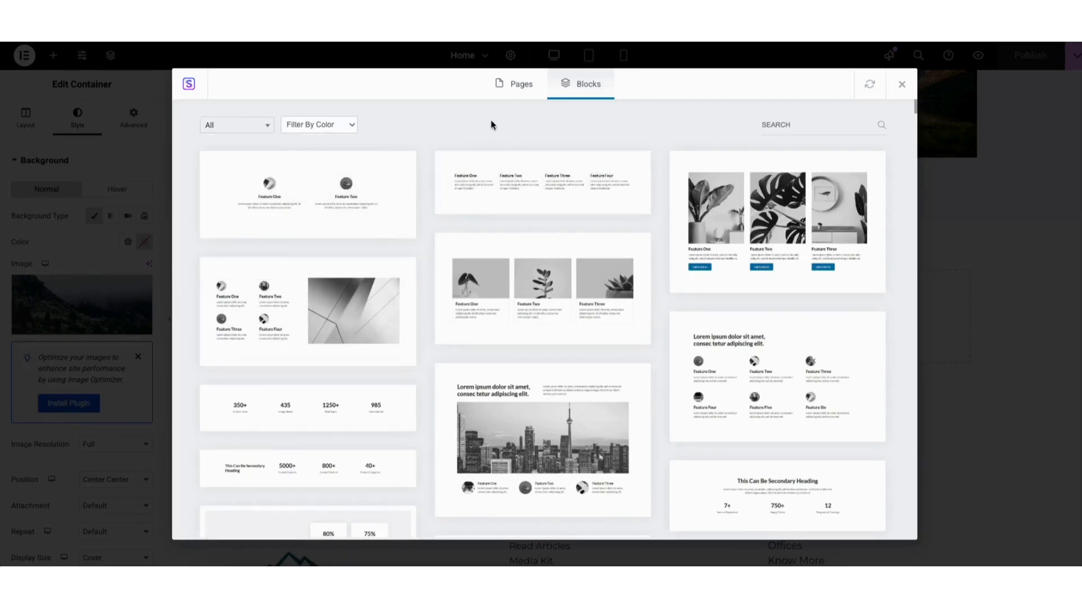
click(497, 299)
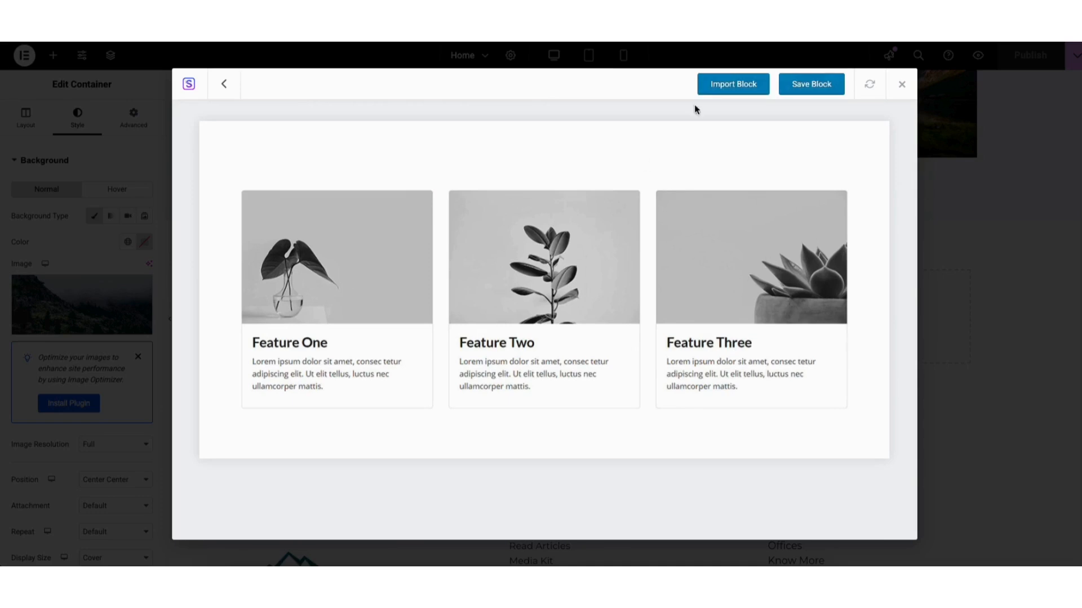
click(715, 85)
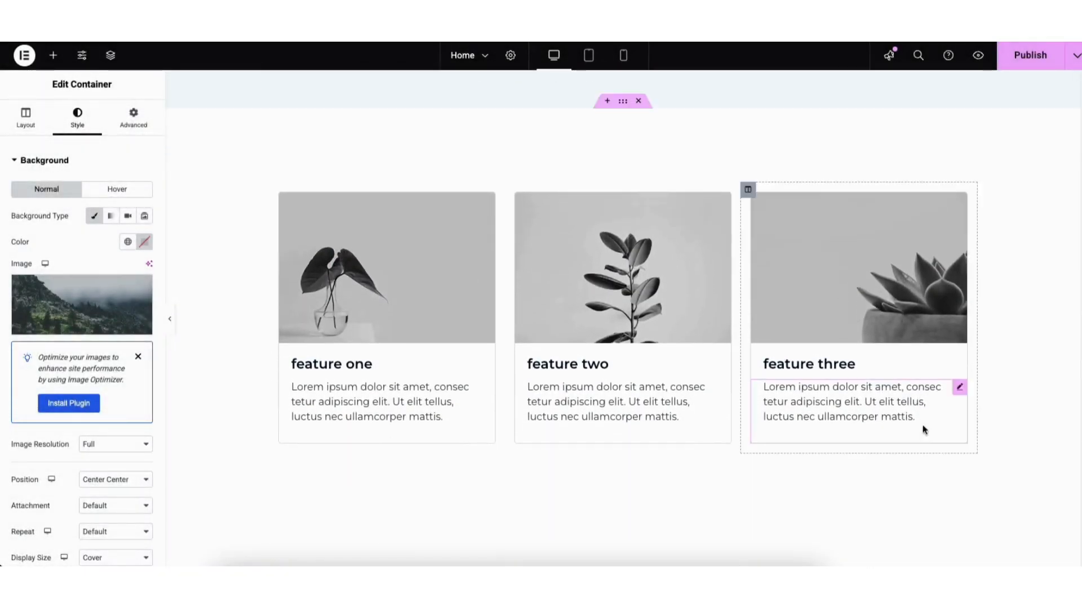
Try a red background color on the imported features section and restore it to #FFFFFF.
right_click(221, 166)
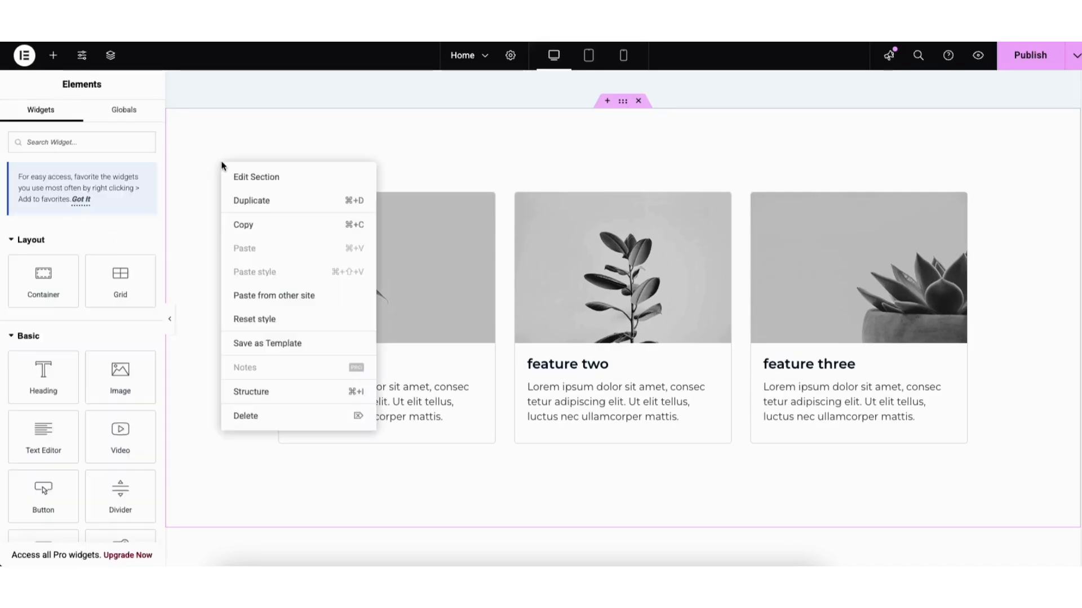
click(262, 177)
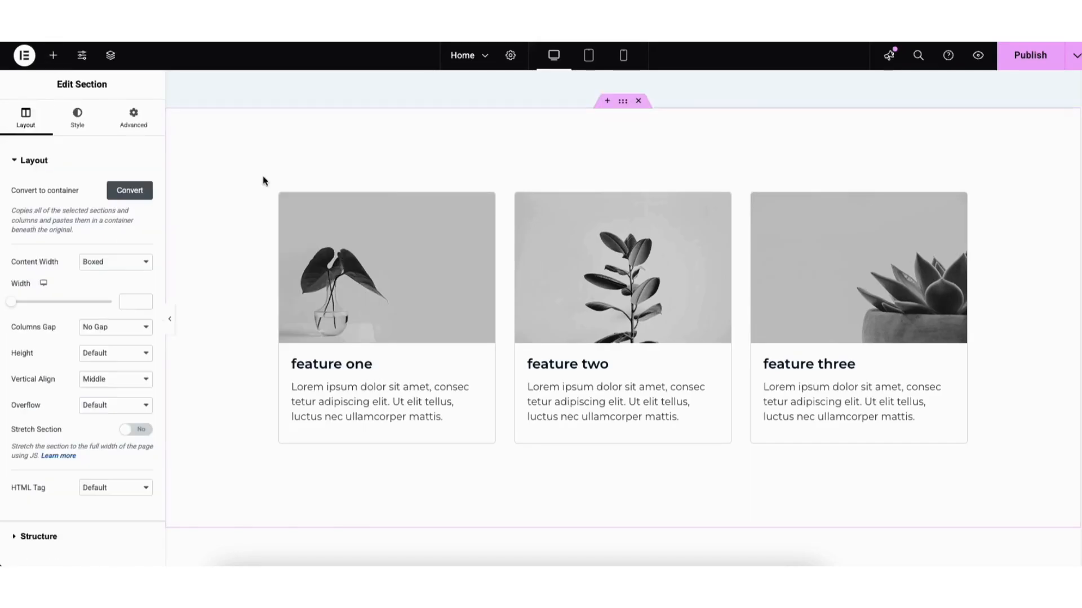
click(78, 120)
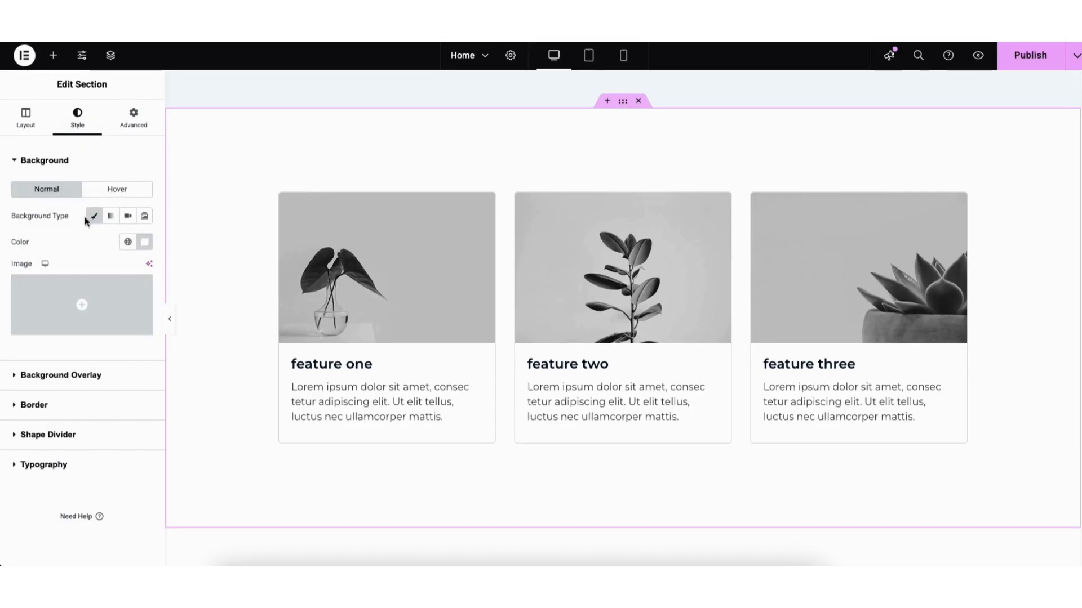
click(145, 243)
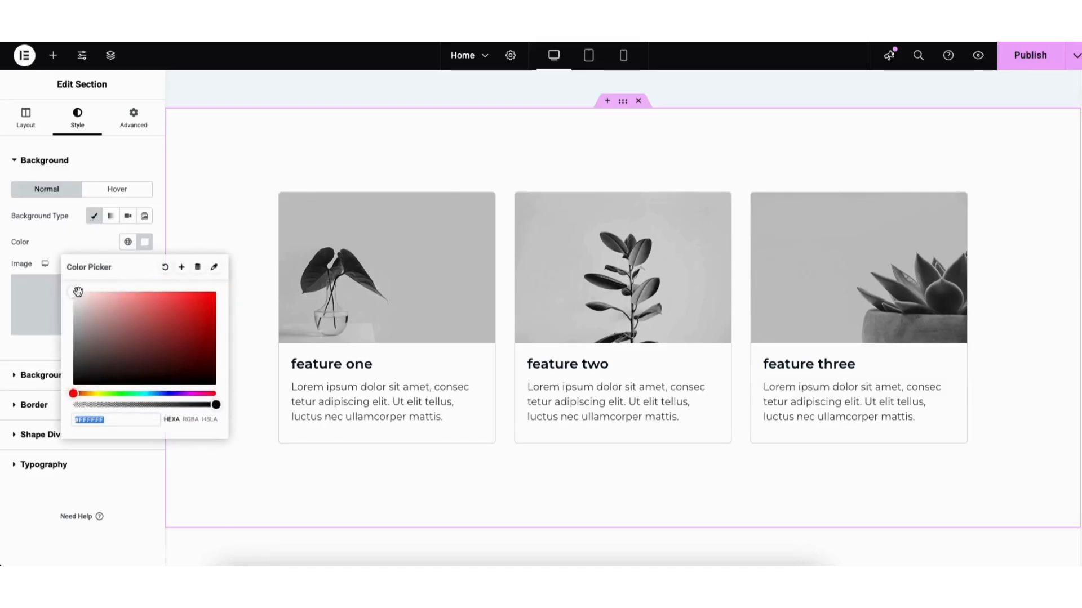
click(216, 295)
drag(216, 296, 61, 289)
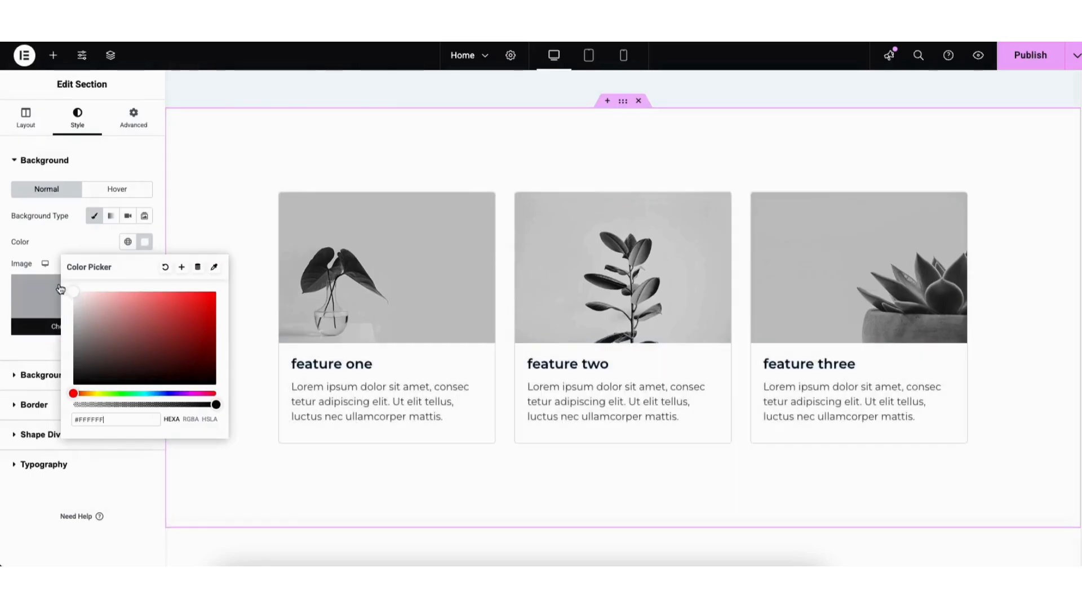
click(208, 185)
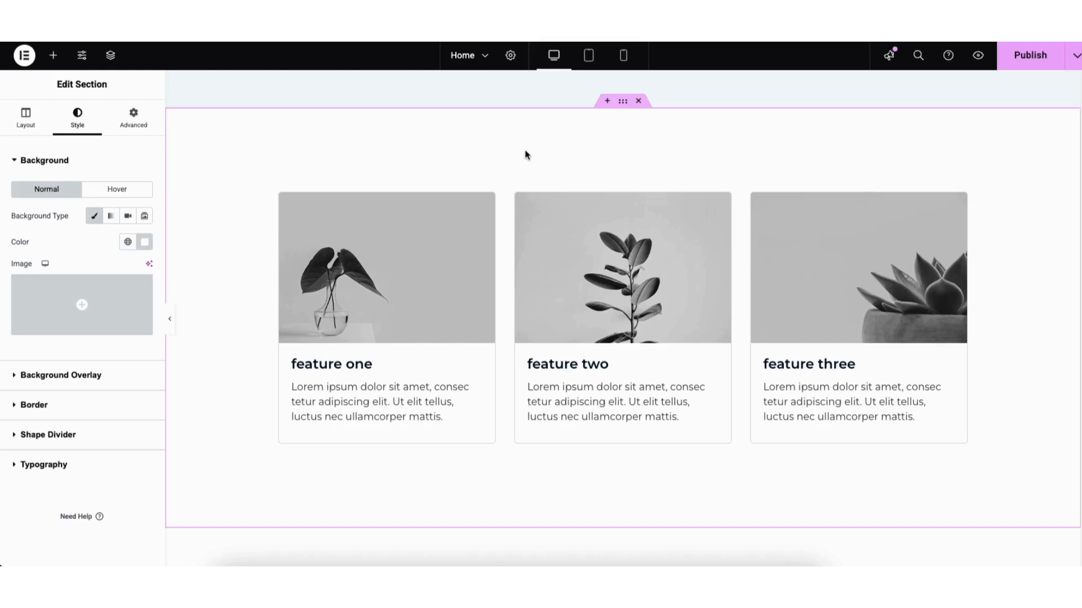
Insert a three-column flexbox container above the features section, try a Heading widget in its middle column, and delete the container.
click(607, 103)
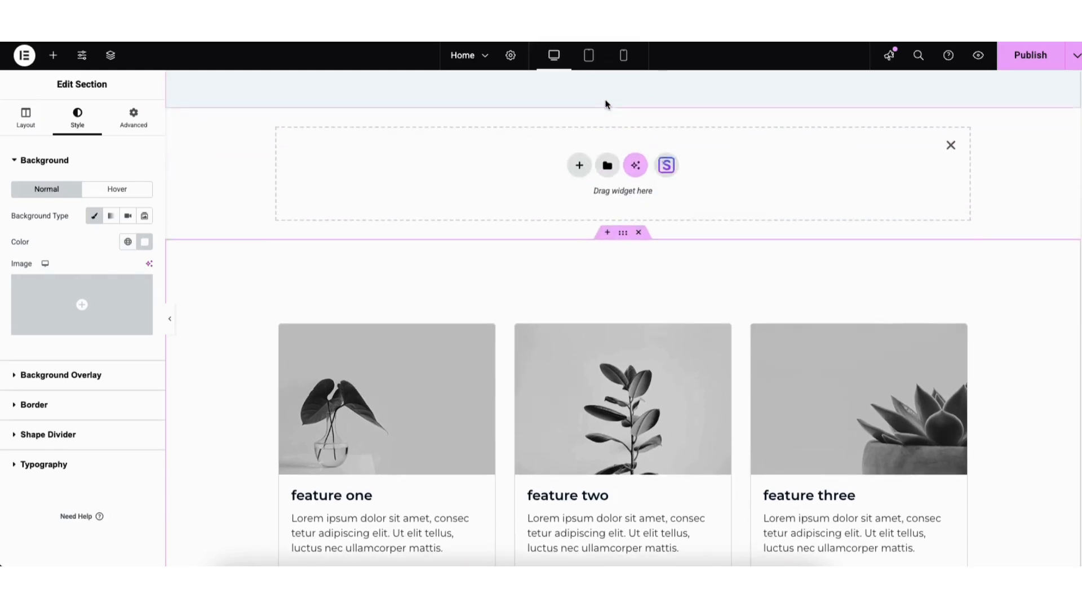
click(577, 167)
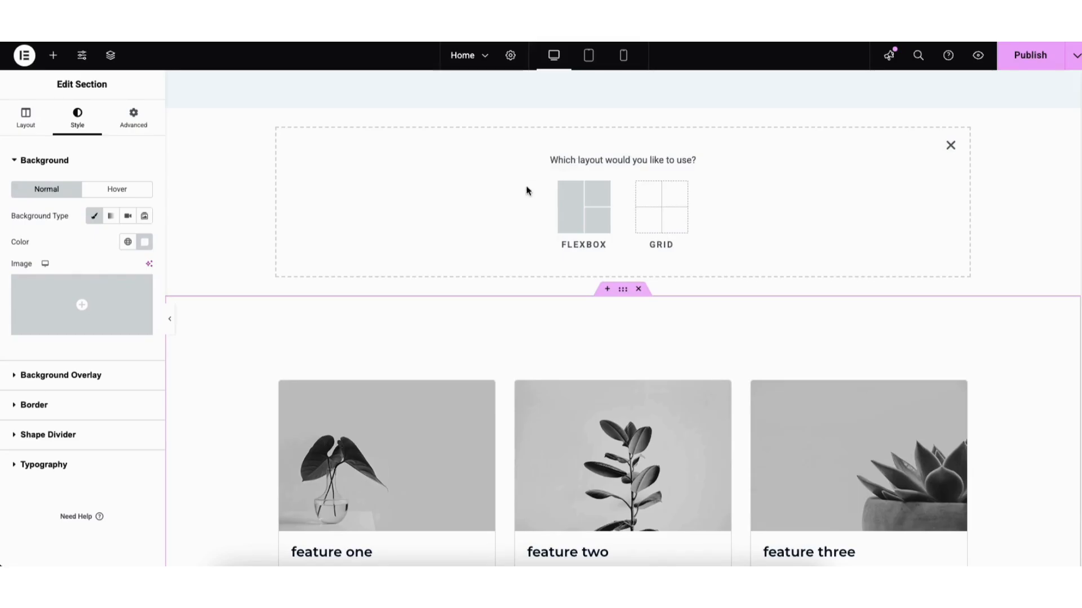
click(572, 210)
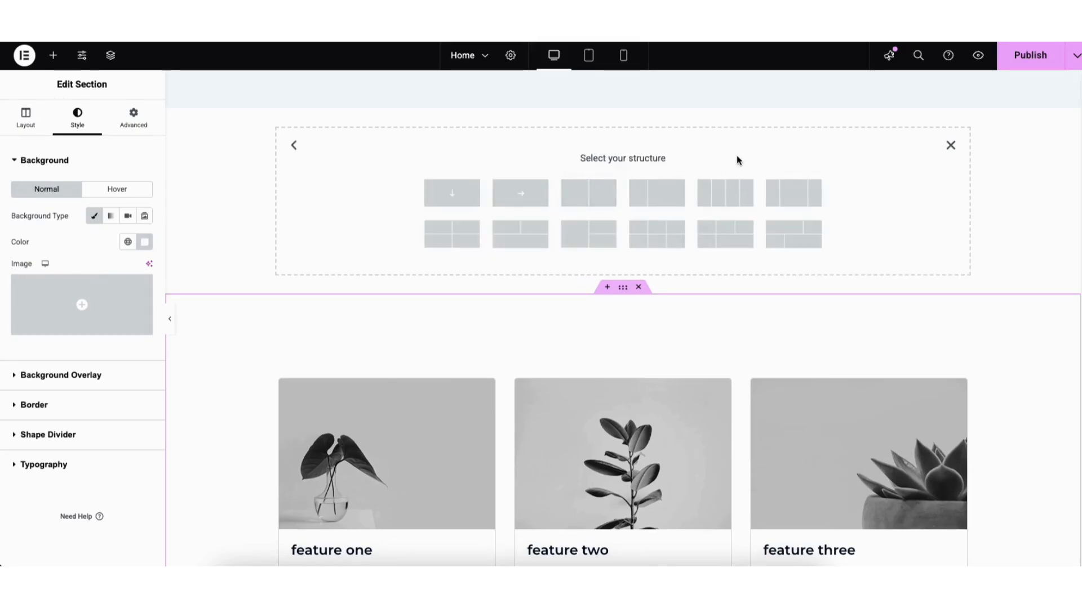
click(792, 194)
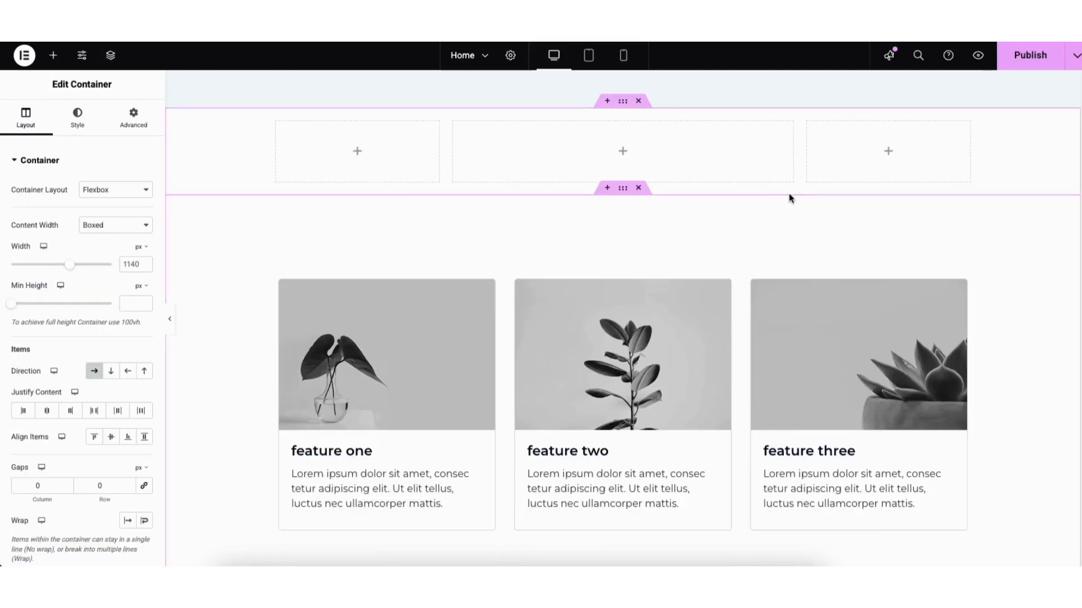
click(52, 55)
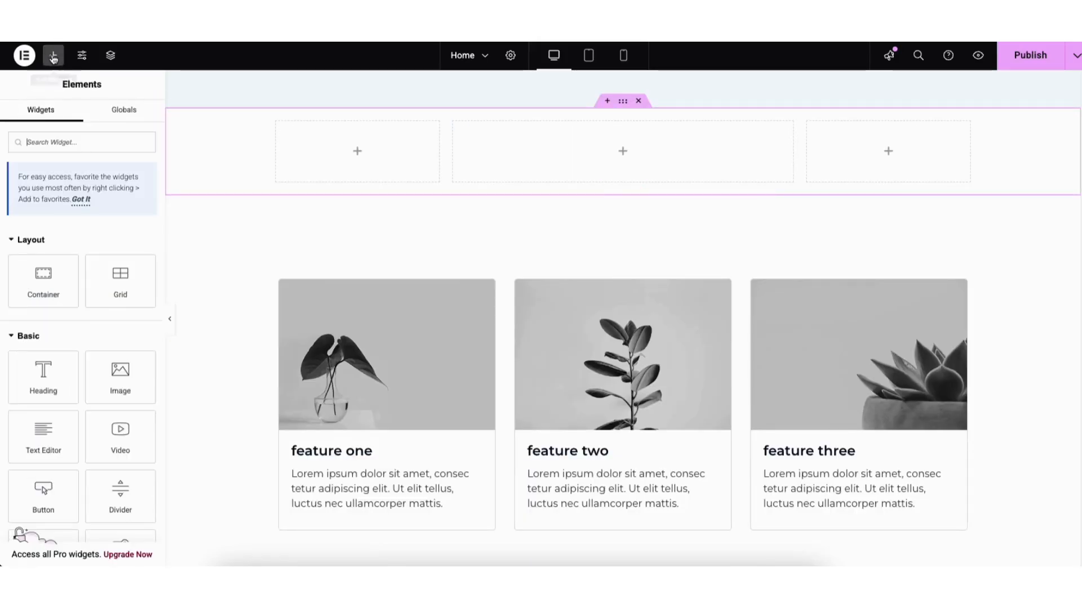
drag(43, 371, 596, 162)
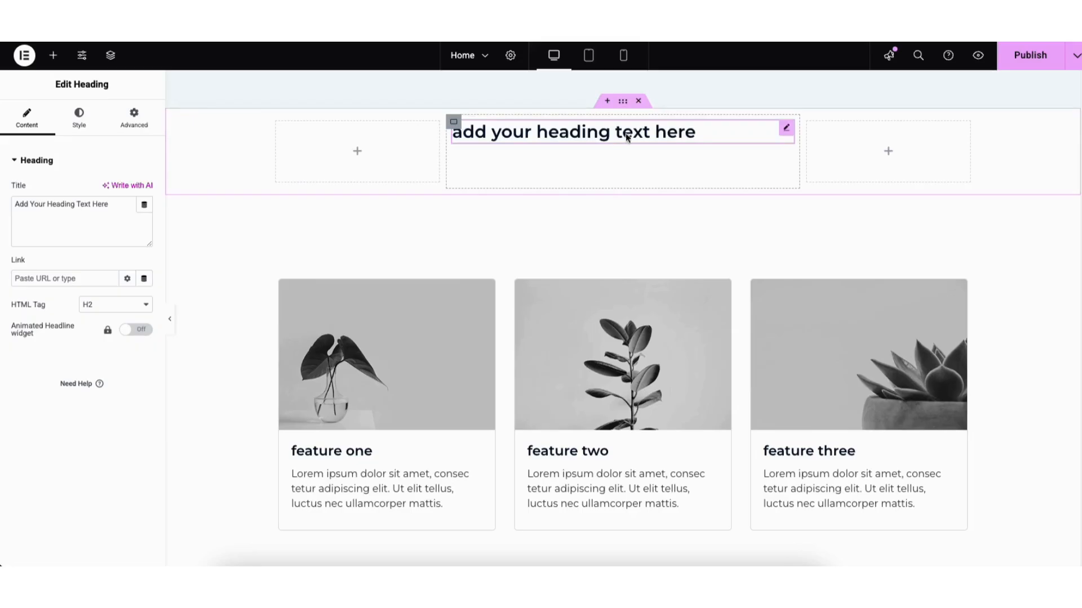
click(639, 101)
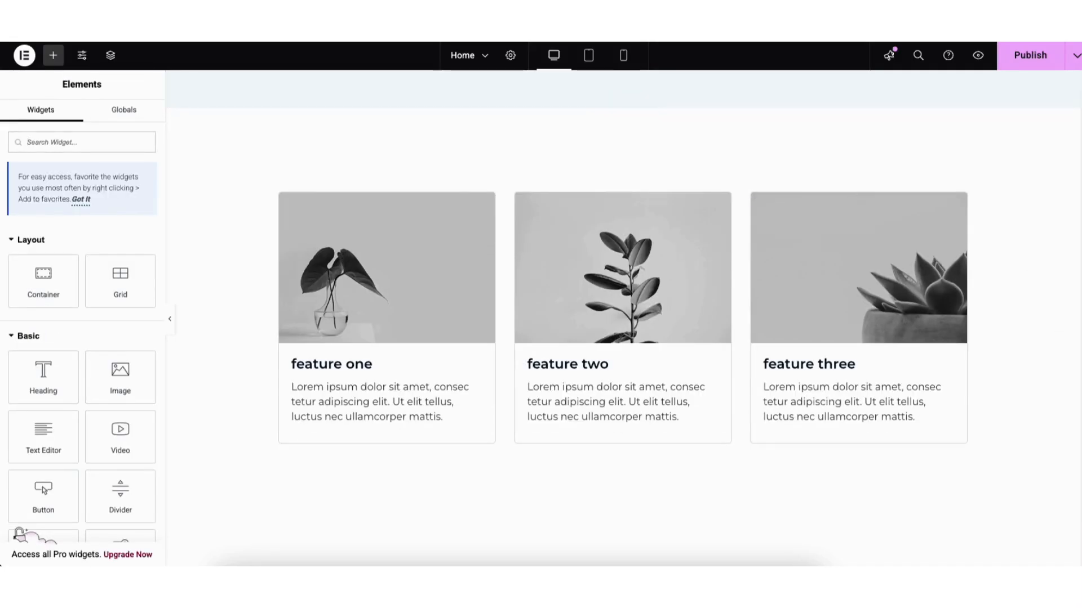
Examine the page's draft, template and page-viewing options without applying any of them.
scroll(684, 273, up, 1)
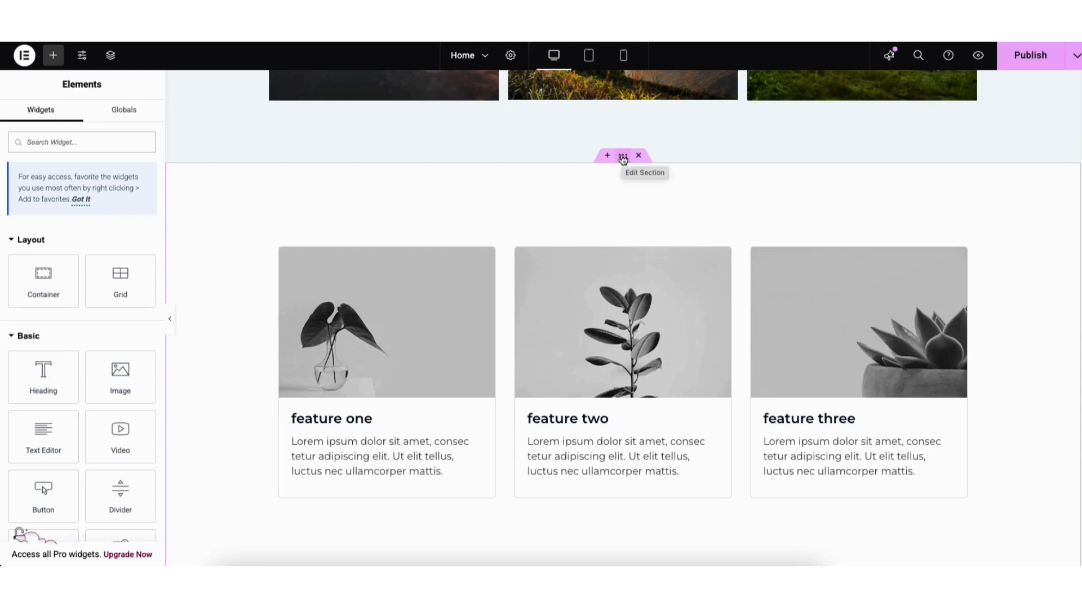
drag(623, 159, 555, 148)
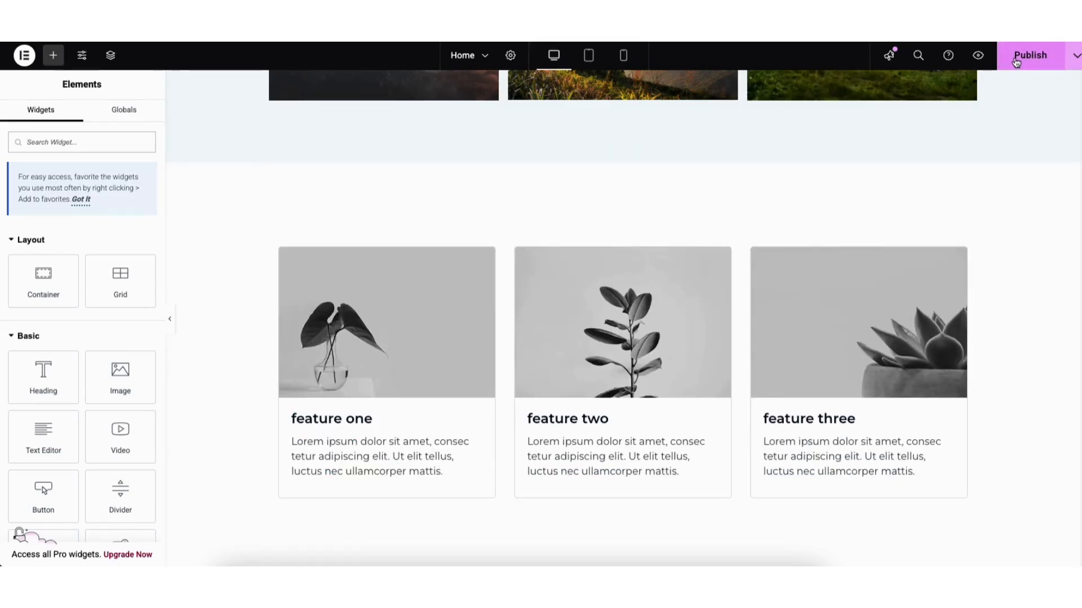
click(1076, 59)
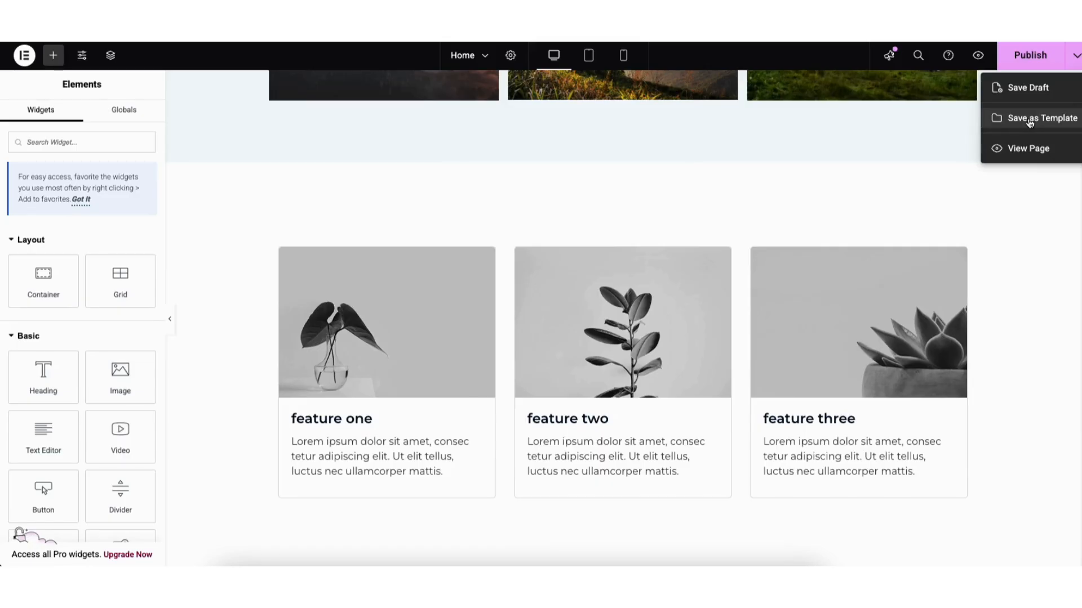
click(964, 129)
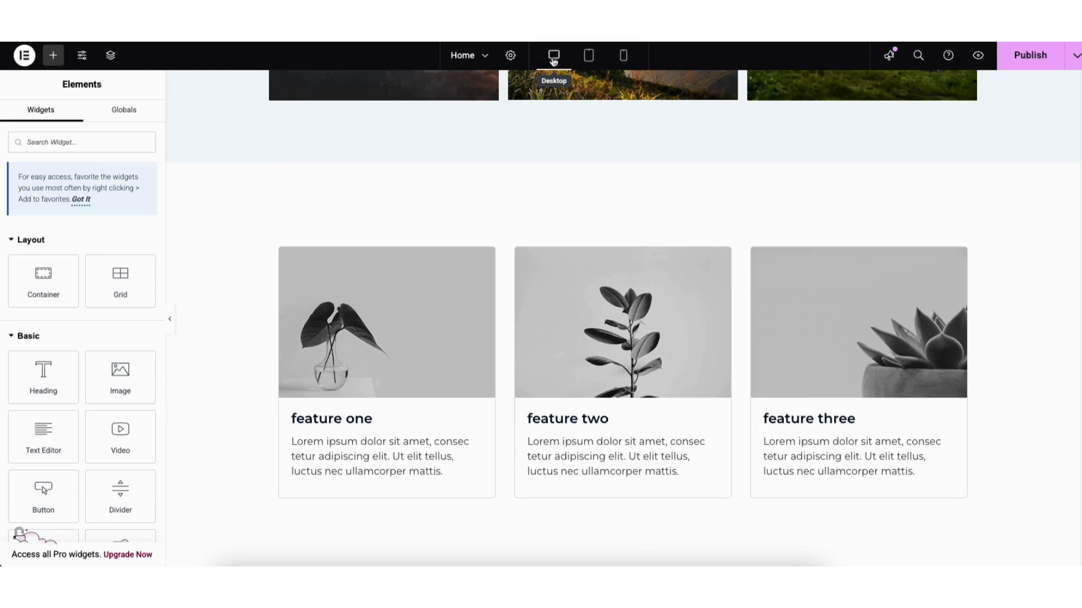
Preview the homepage in the tablet and mobile layouts and return to the desktop view.
click(588, 56)
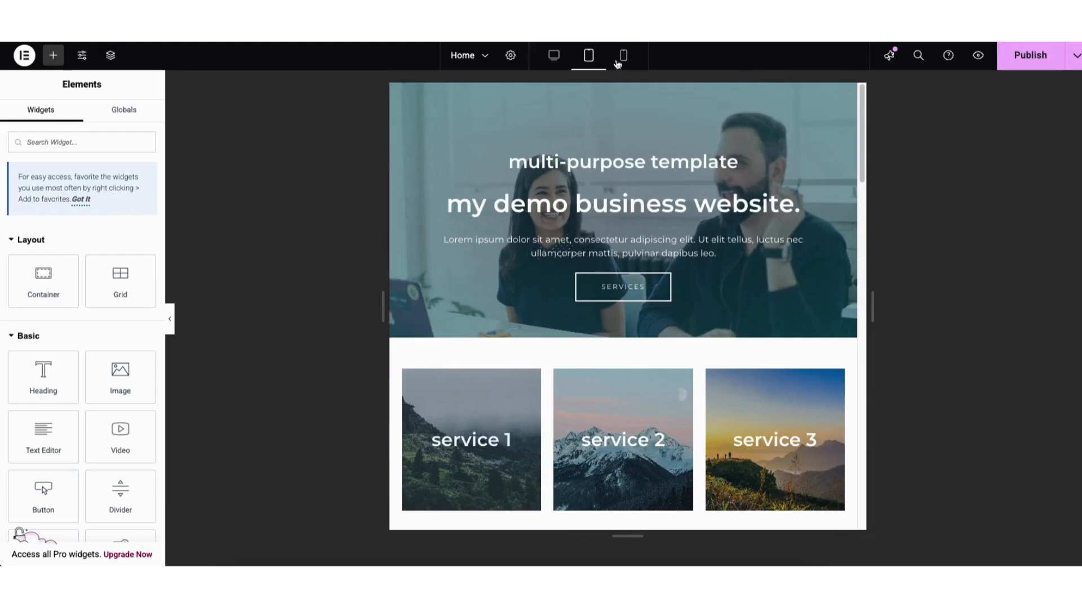
click(624, 55)
drag(736, 126, 741, 211)
click(553, 55)
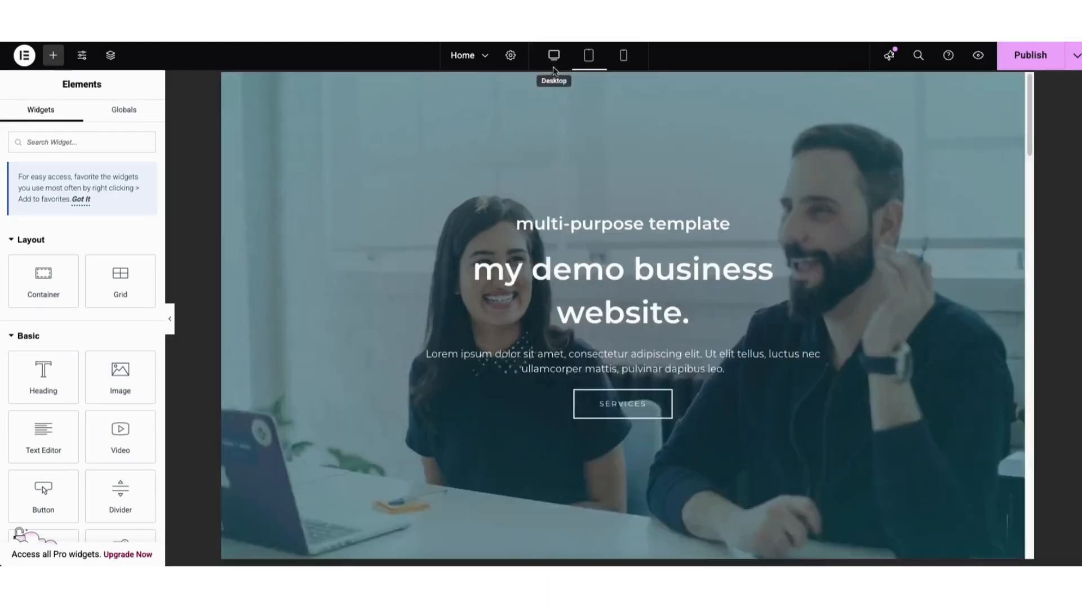
Look through the site settings, and examine the homepage's history of actions and revisions.
click(82, 56)
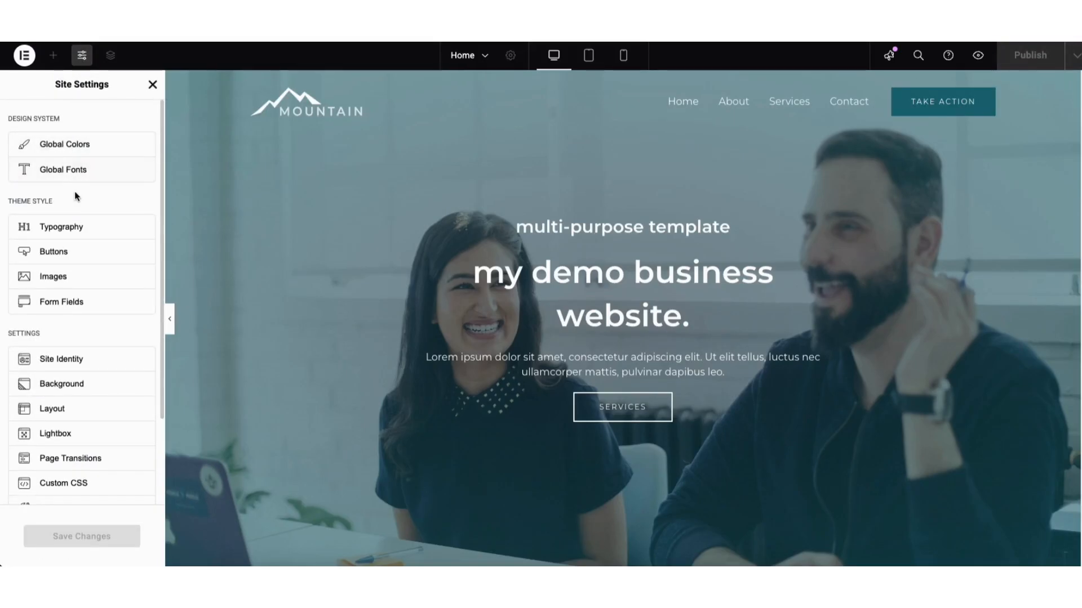
click(151, 85)
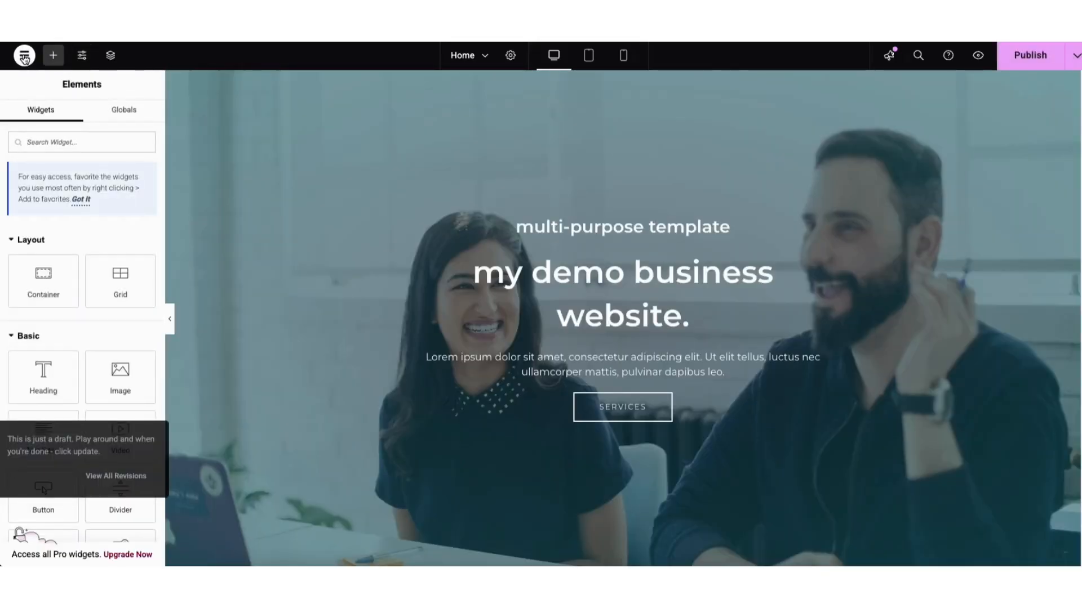
click(25, 56)
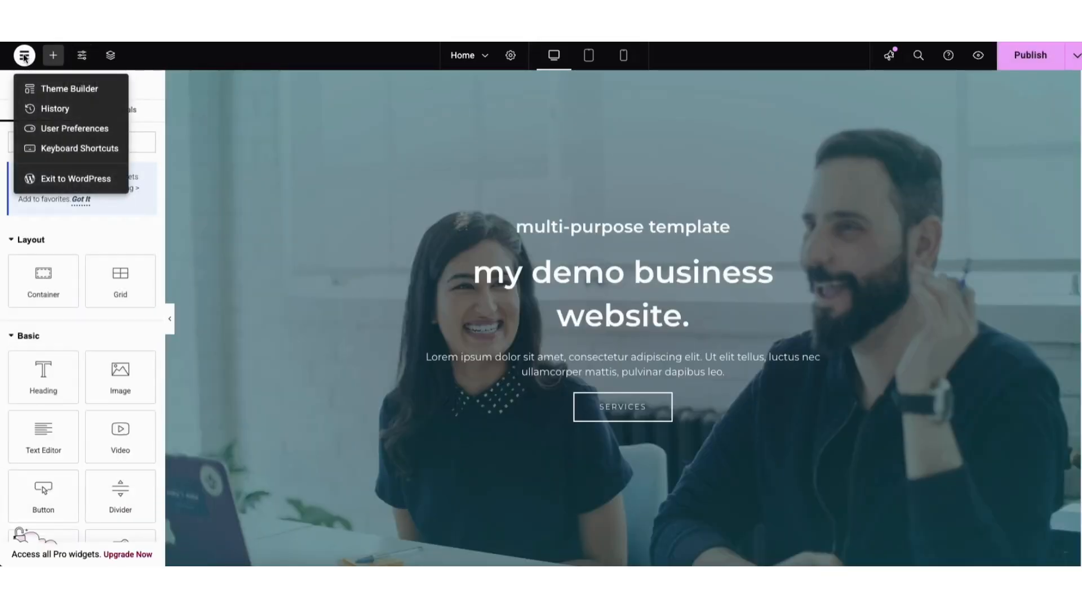
click(45, 107)
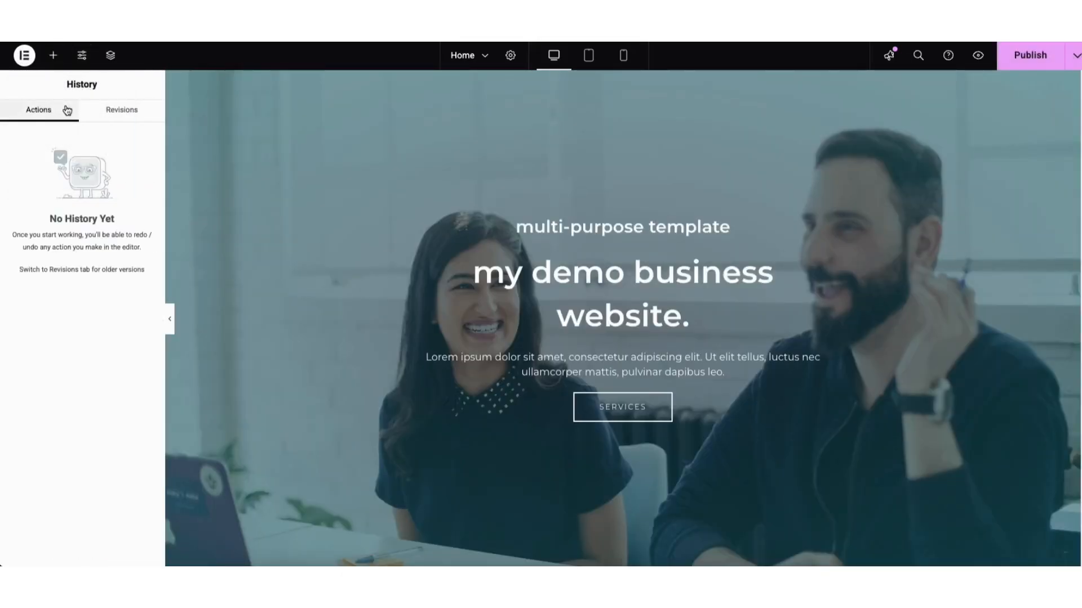
click(123, 111)
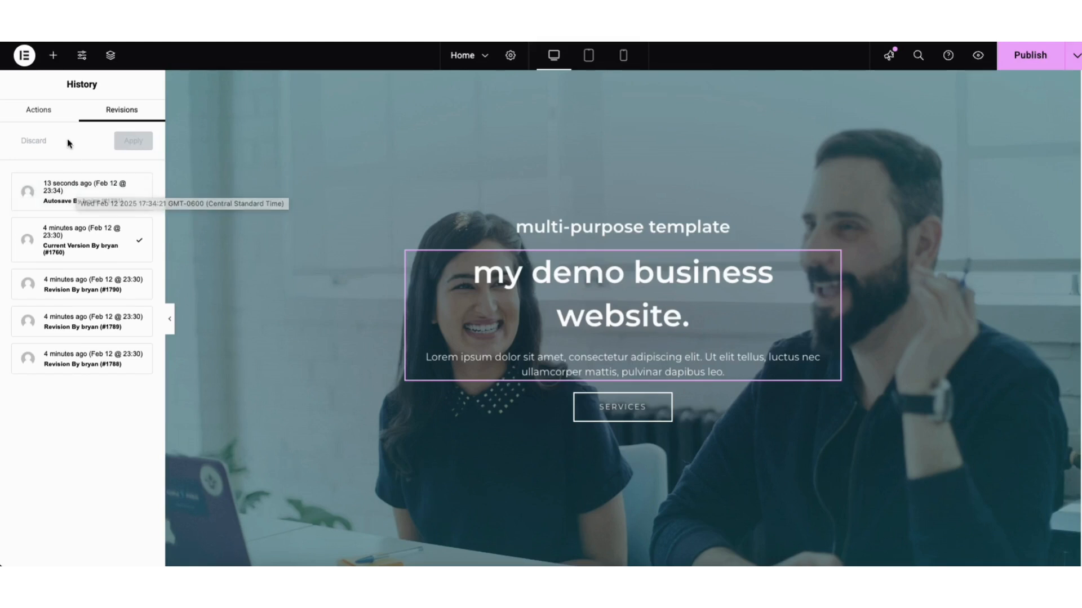
Exit the Elementor editor to WordPress and return to the WordPress dashboard.
click(24, 59)
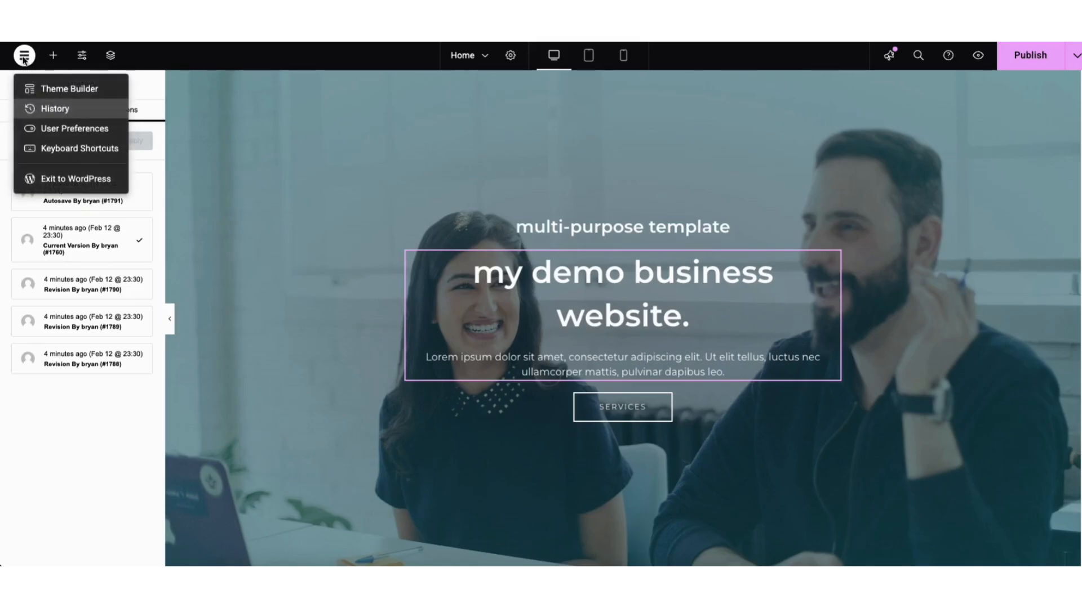
click(58, 181)
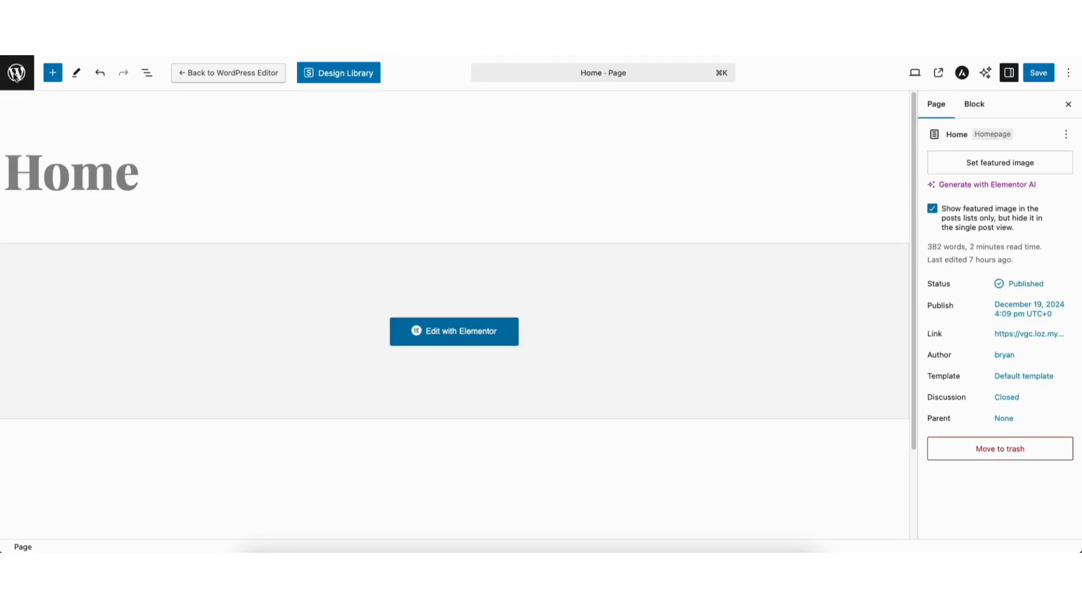
click(15, 73)
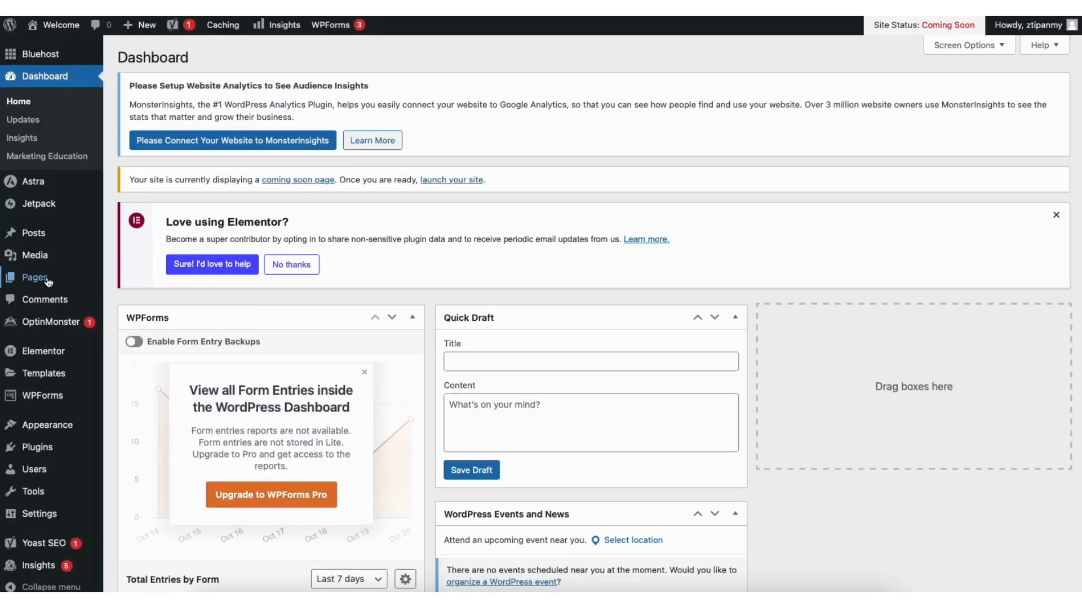
View the list of all pages and browse the images in the media library.
mouse_move(47, 282)
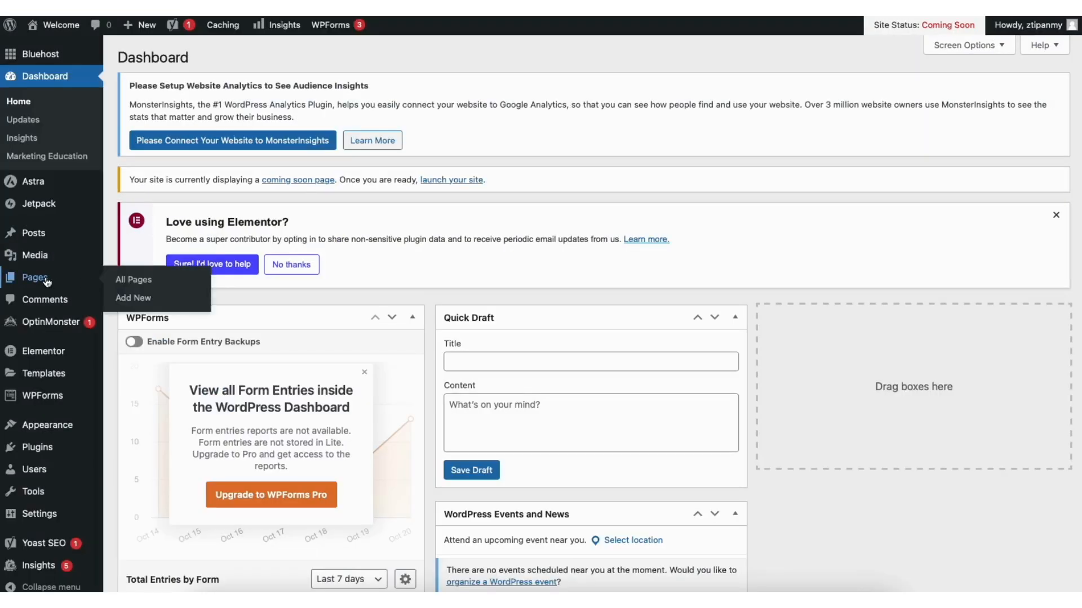
click(142, 280)
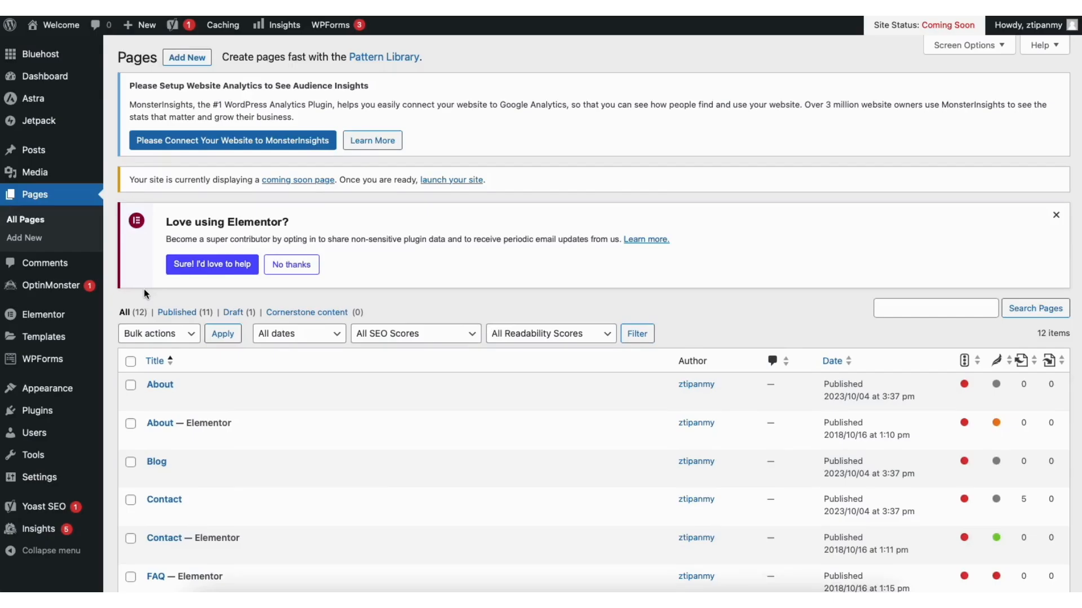
mouse_move(101, 173)
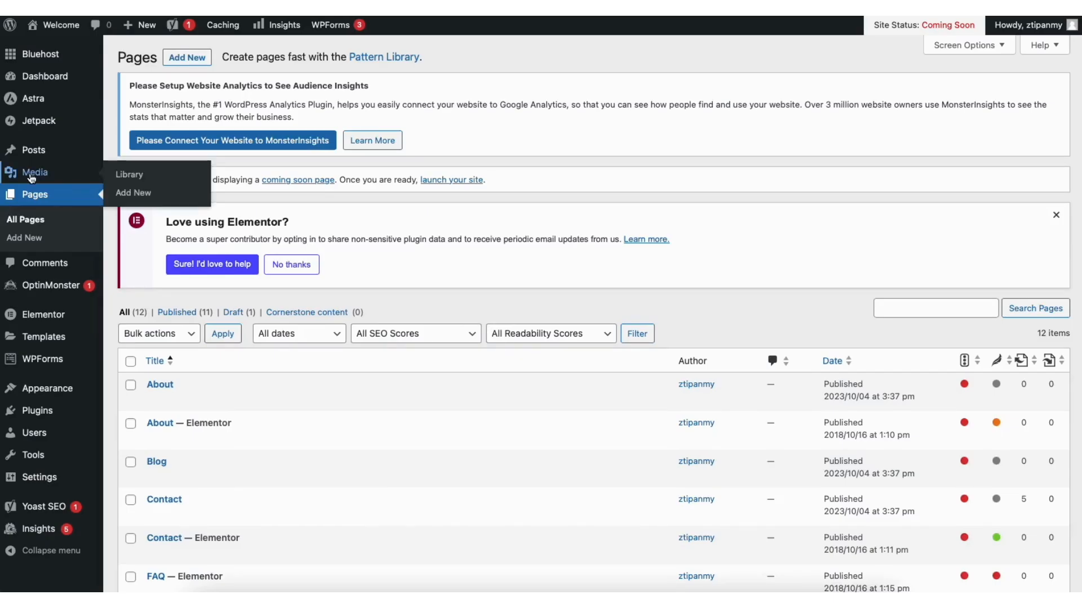
click(139, 180)
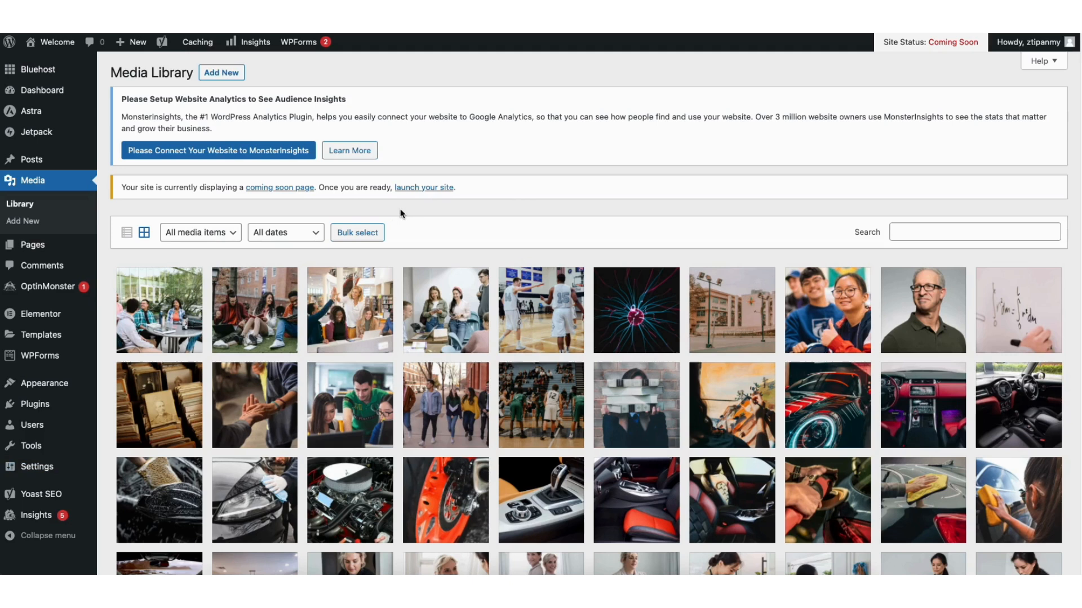
scroll(589, 313, down, 5)
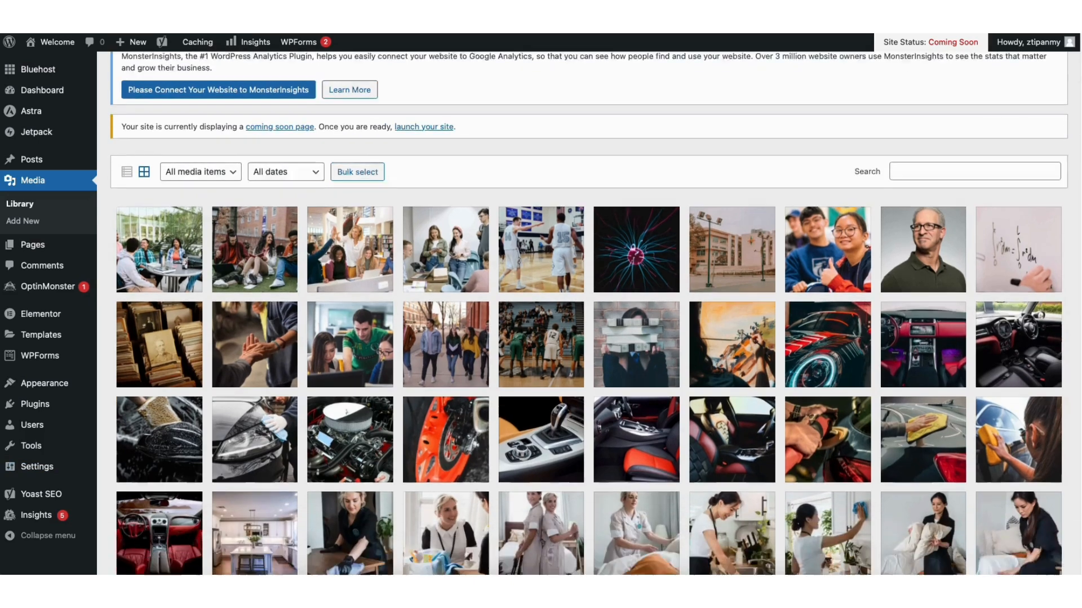
scroll(591, 313, up, 5)
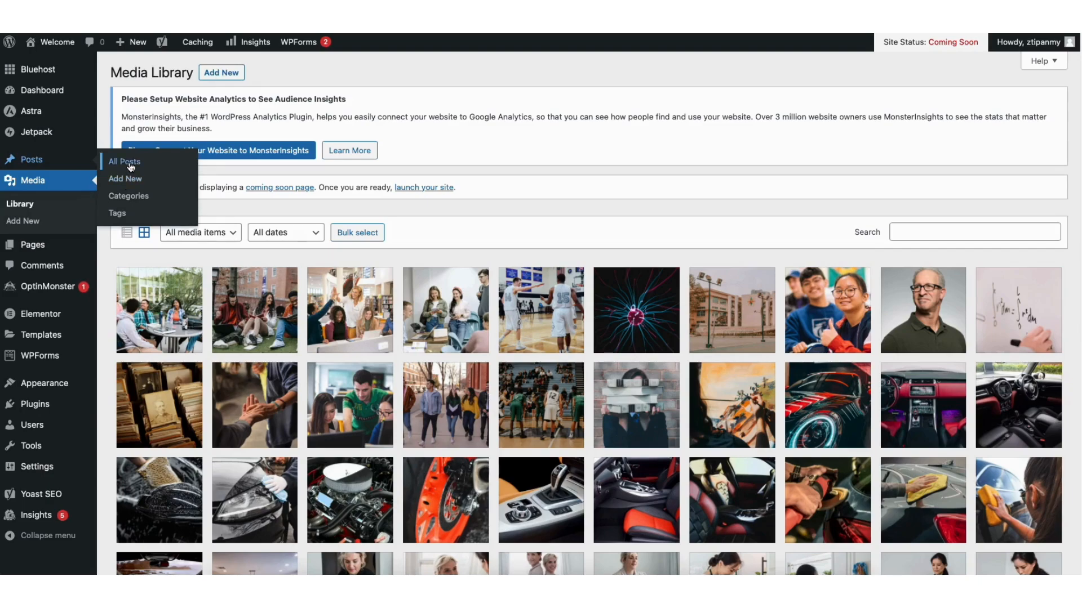
View the list of all posts and the site's comments.
click(130, 167)
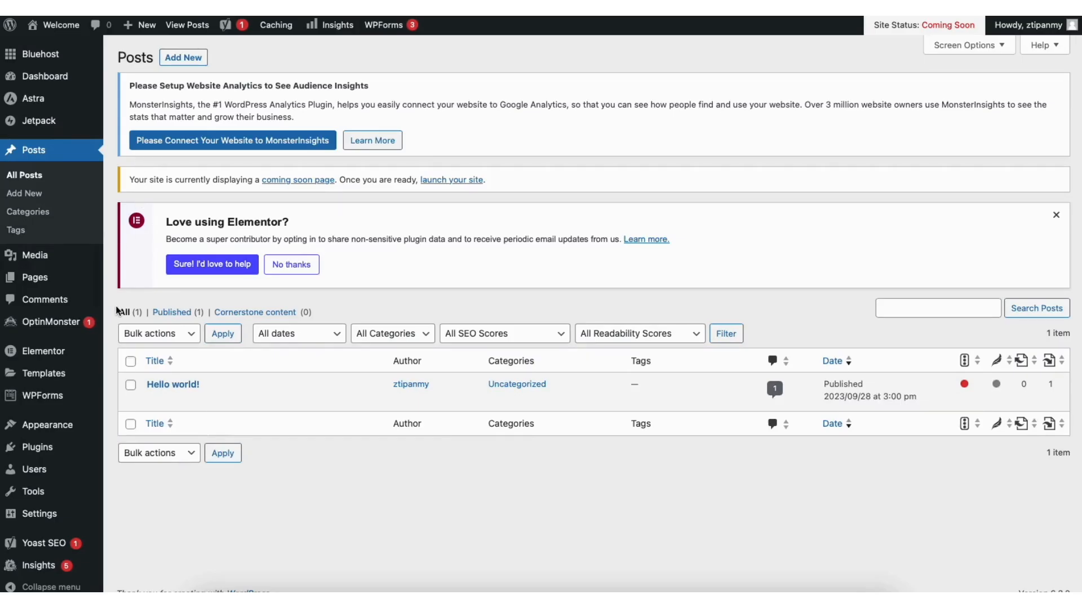
click(53, 297)
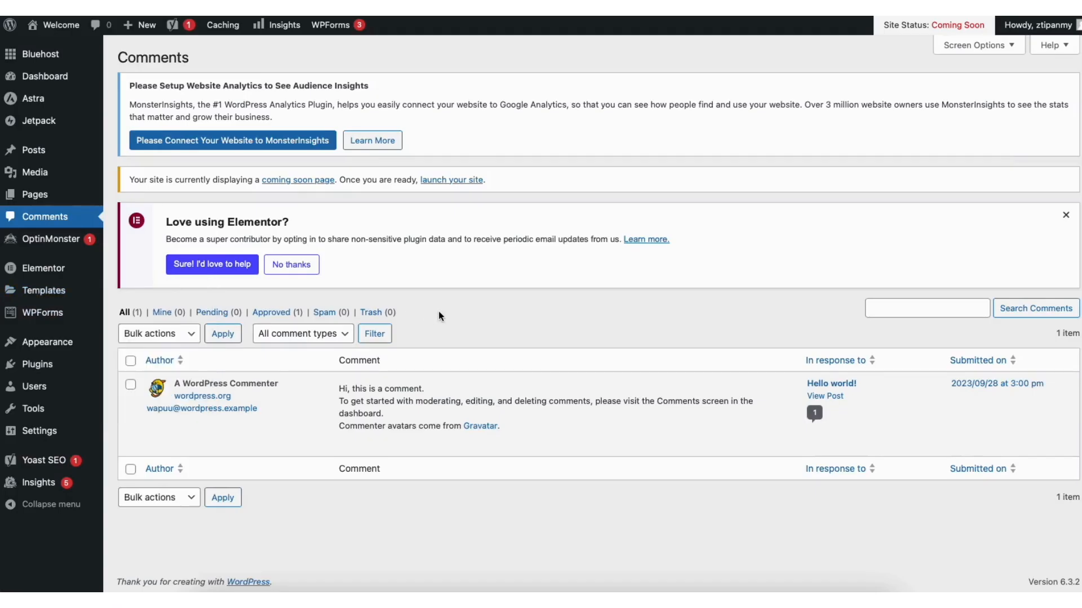
mouse_move(400, 449)
Open the page for adding new plugins and examine the featured plugins.
mouse_move(41, 369)
click(137, 386)
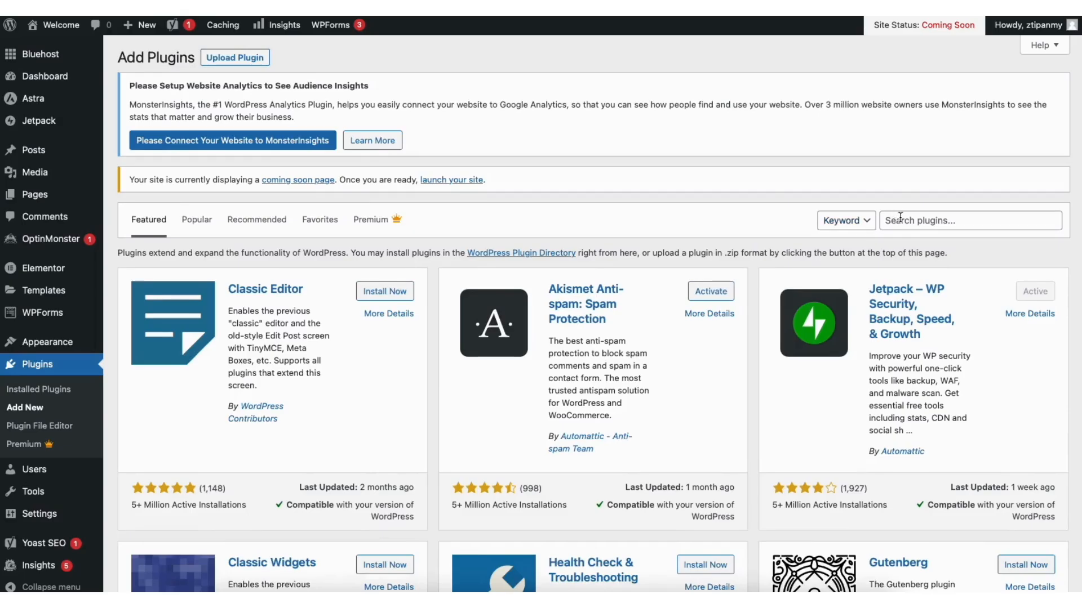
scroll(592, 316, down, 5)
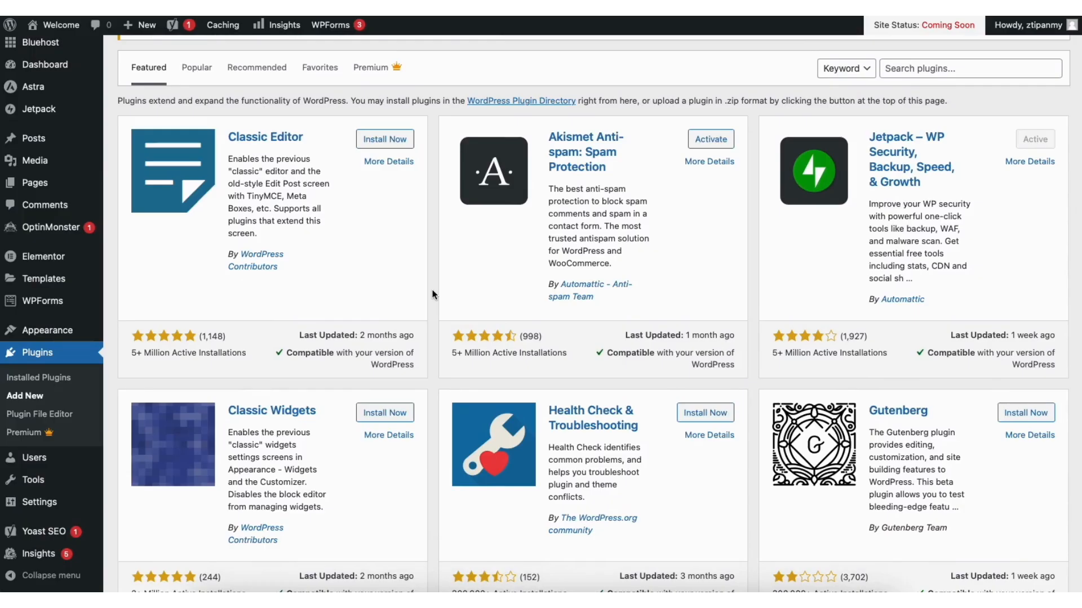
Open the WordPress menu editor and load the Navigation (Primary Menu) menu for editing.
mouse_move(65, 336)
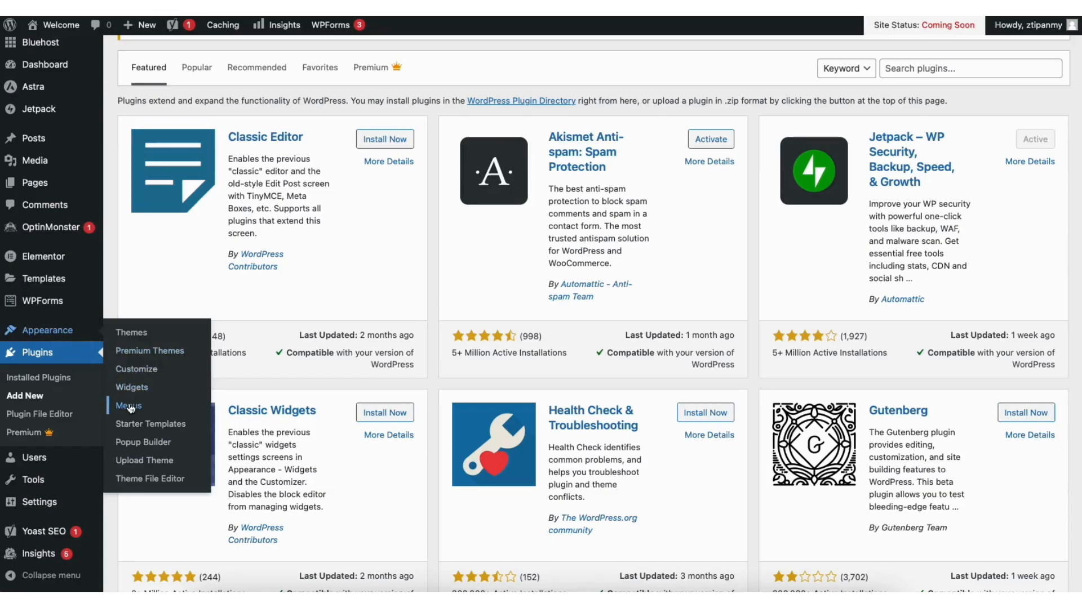
click(129, 406)
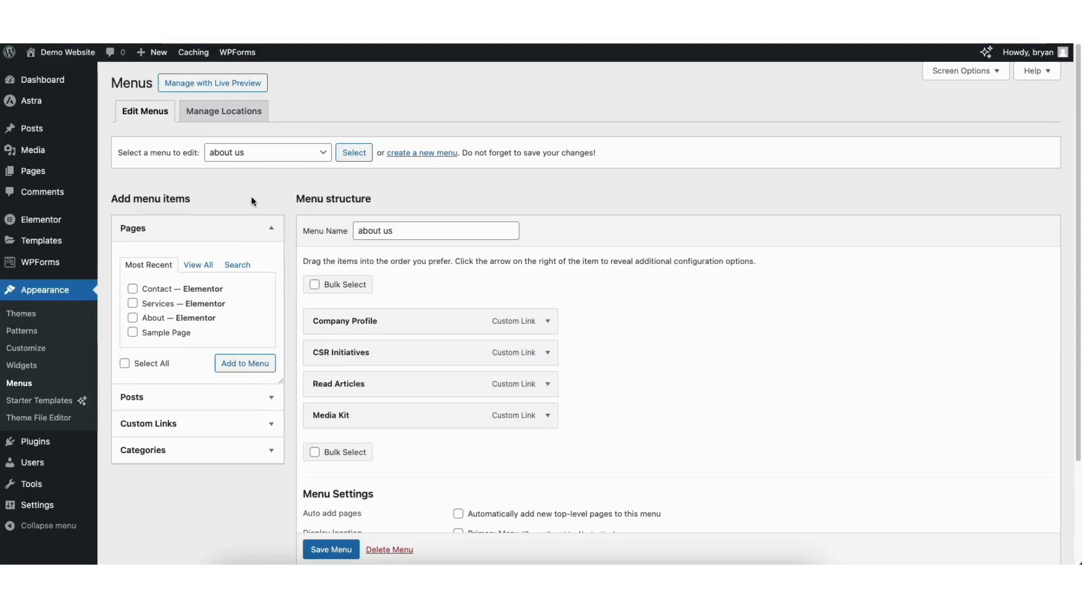
click(255, 155)
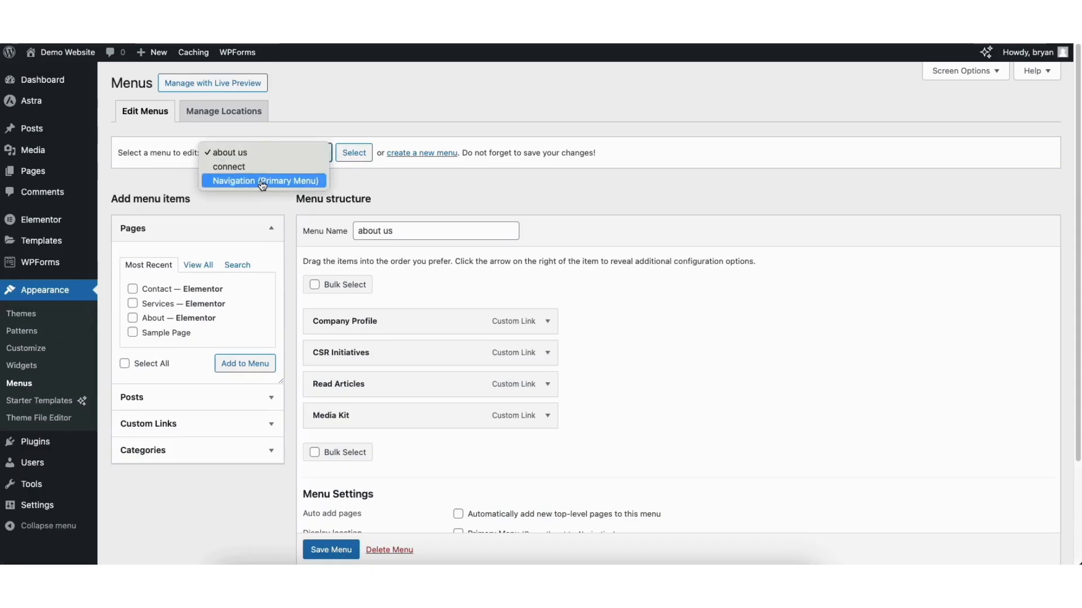
click(262, 182)
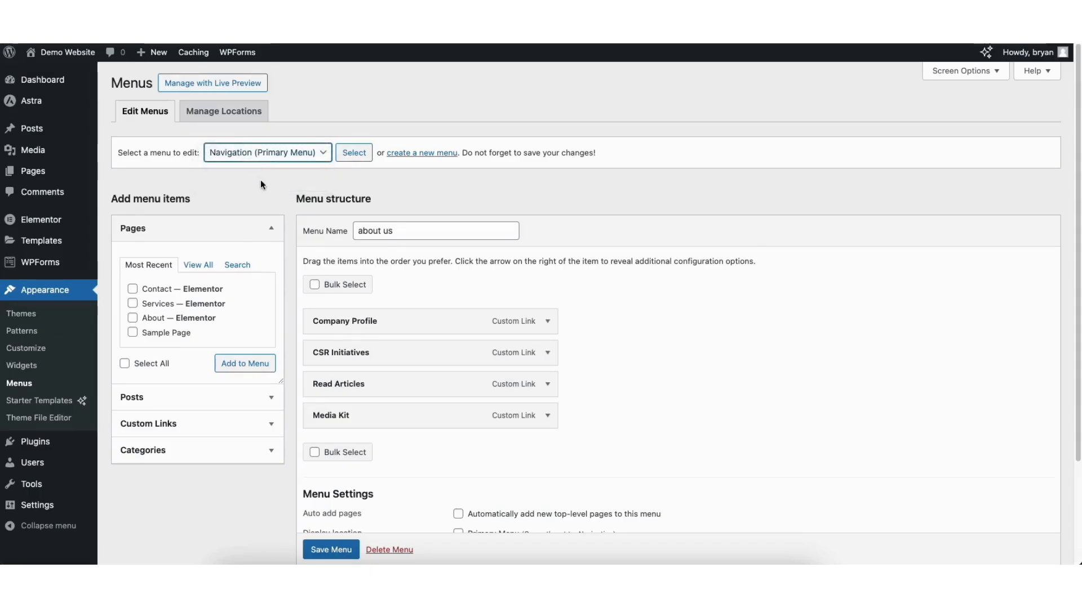
click(350, 159)
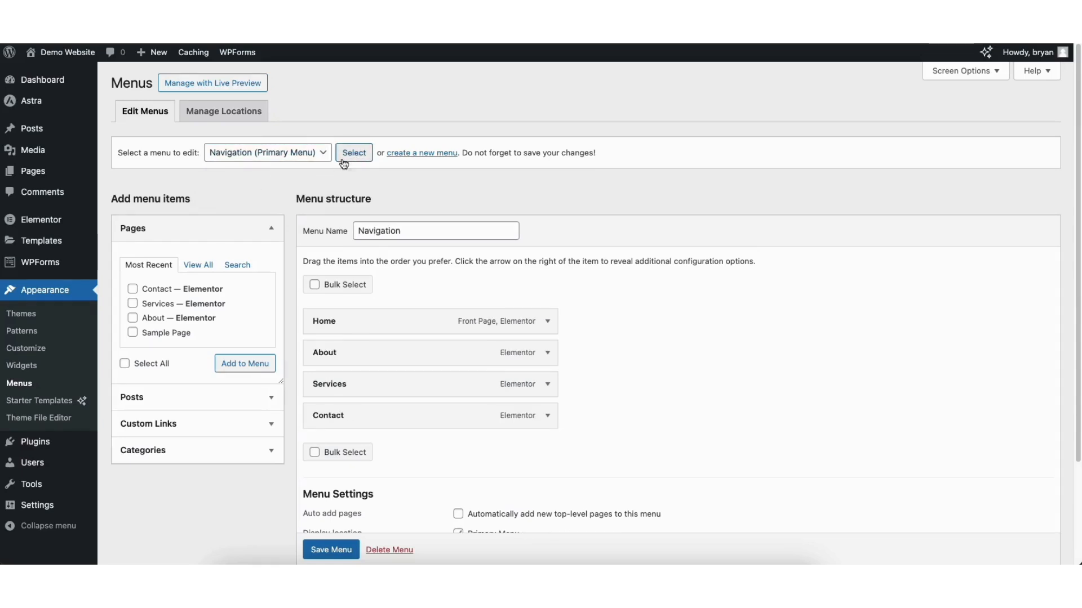
Add Sample Page to the Navigation menu and place it between Services and Contact.
click(132, 333)
click(244, 364)
drag(327, 448, 320, 417)
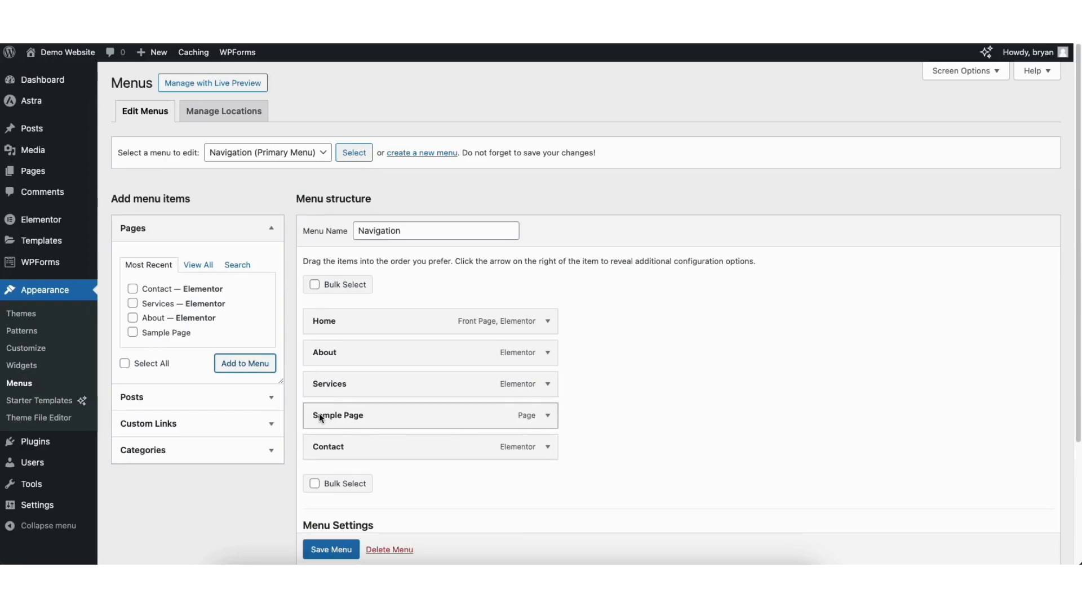
Review the Sample Page menu item's options, including its navigation label, and collapse them again.
click(546, 416)
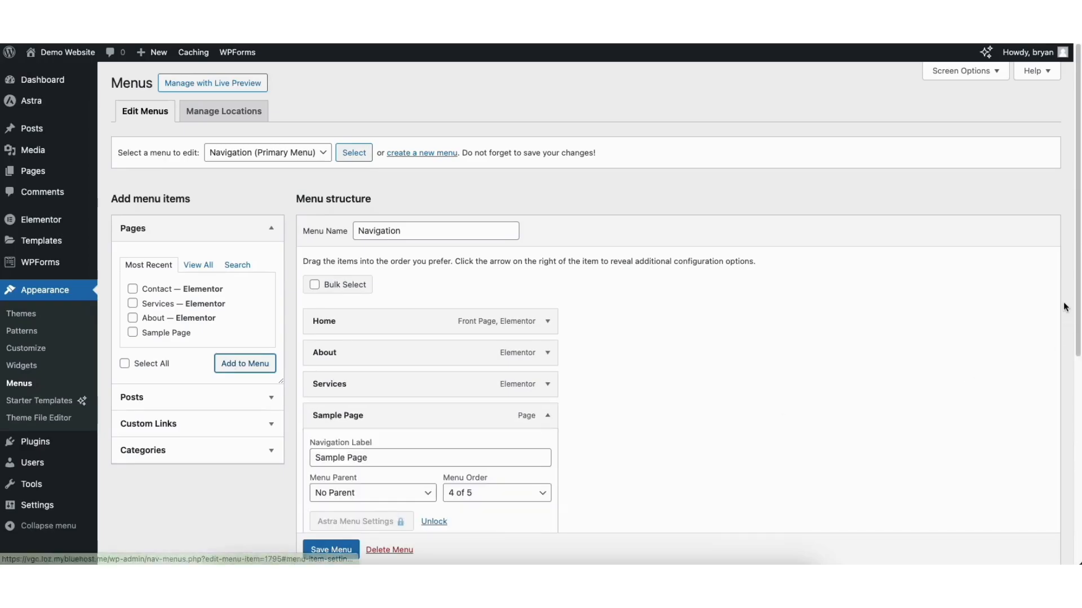
scroll(1076, 291, down, 3)
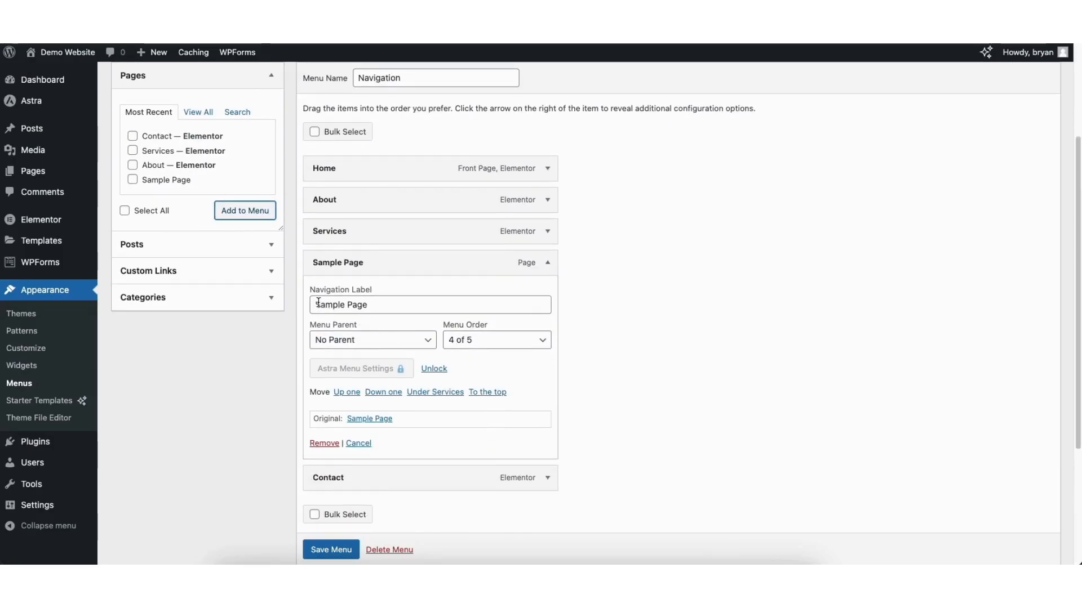
drag(316, 304, 389, 304)
click(351, 306)
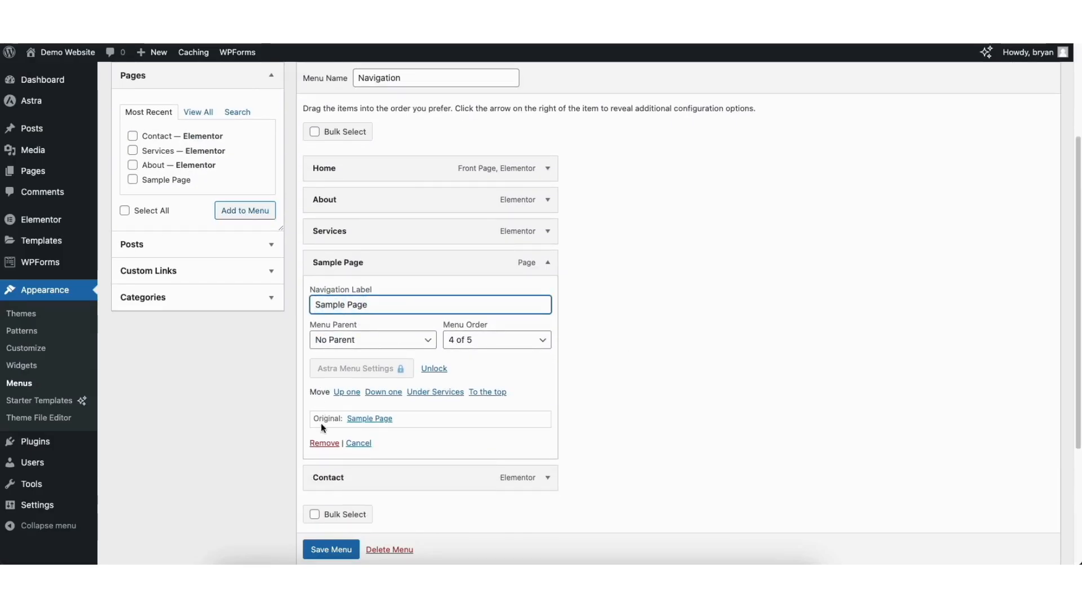
click(547, 263)
scroll(796, 166, up, 3)
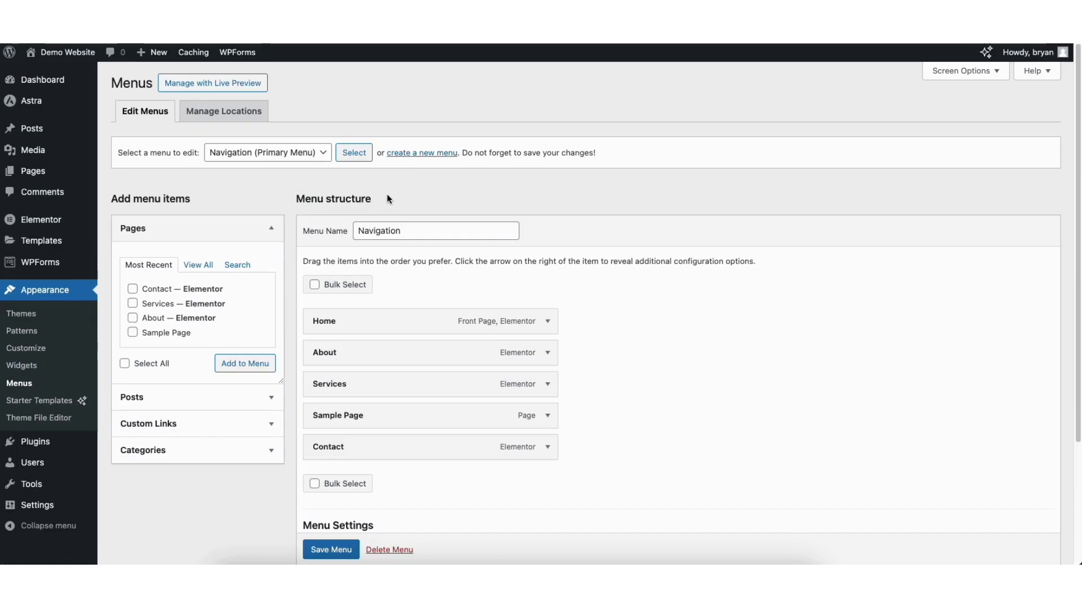
Add a second Sample Page, nest both Sample Page items under Services as sub items, and save the menu.
click(132, 333)
click(233, 365)
drag(337, 478, 357, 410)
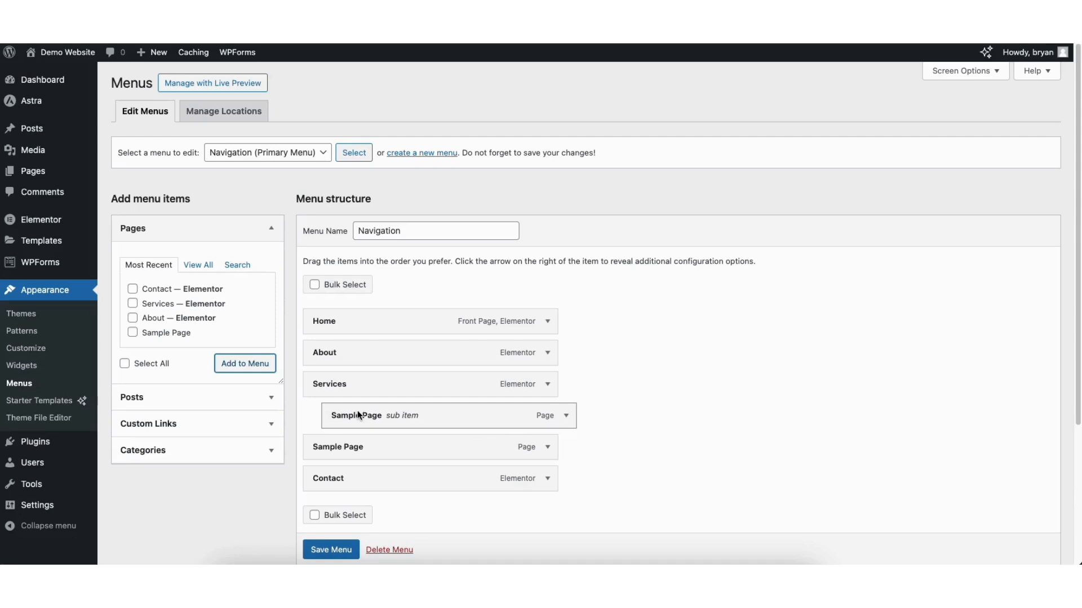
drag(333, 448, 353, 447)
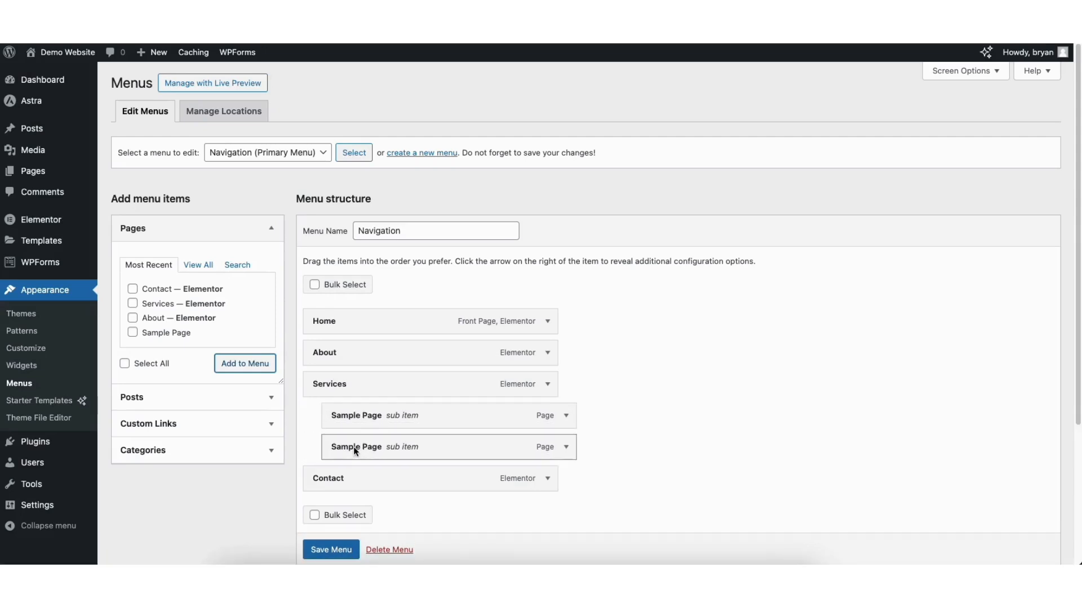
scroll(324, 549, down, 1)
click(323, 554)
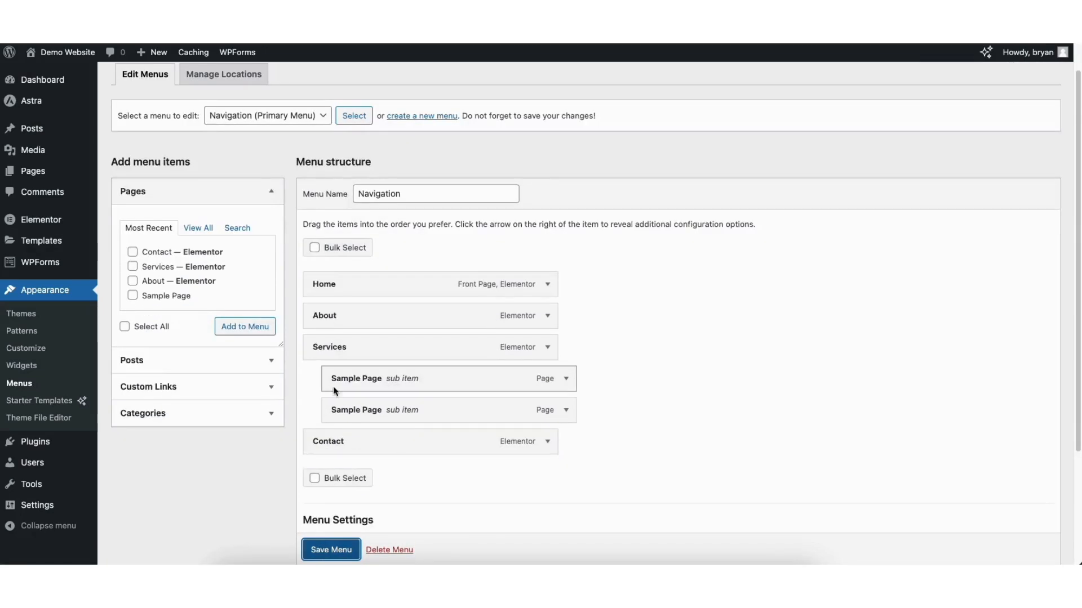
Visit the live site and check the Services submenu in the header navigation.
mouse_move(47, 49)
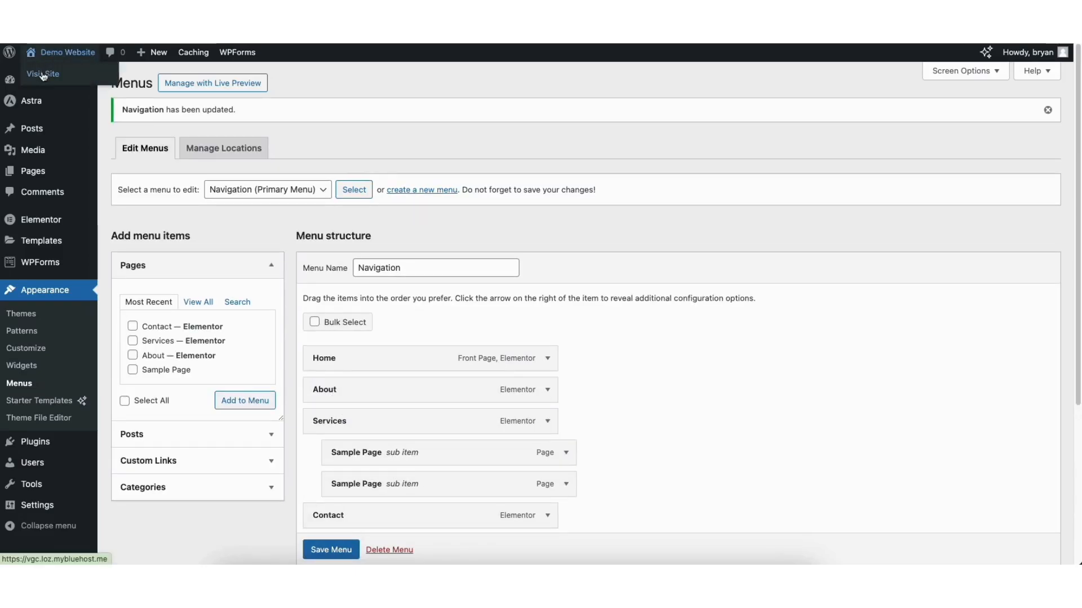
click(43, 74)
mouse_move(673, 113)
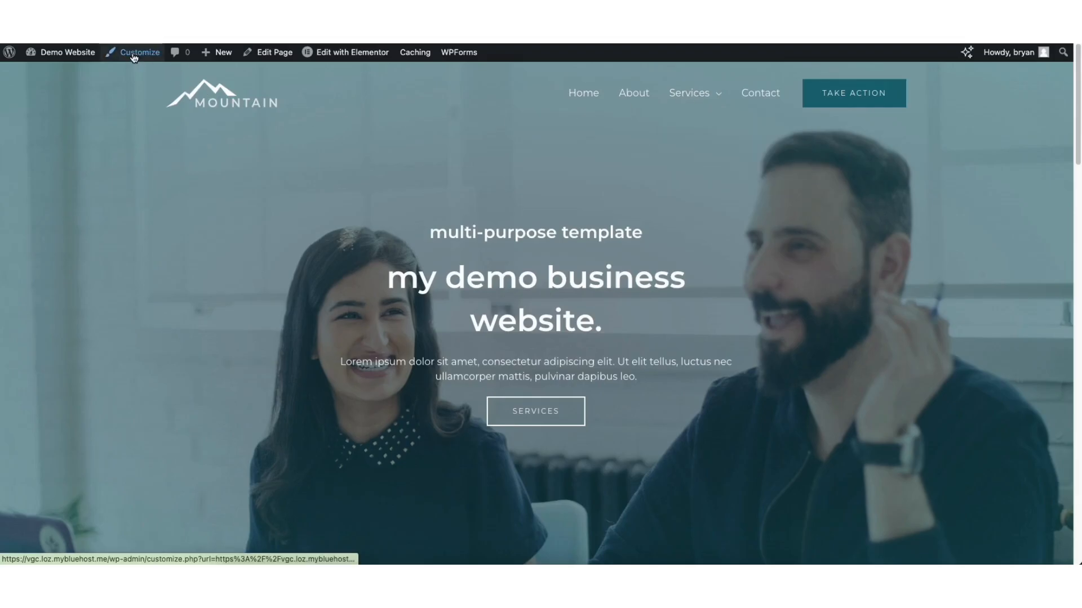
Open the Transparent Header's design settings in the site customizer's Header Builder and go to the submenu colors.
click(134, 53)
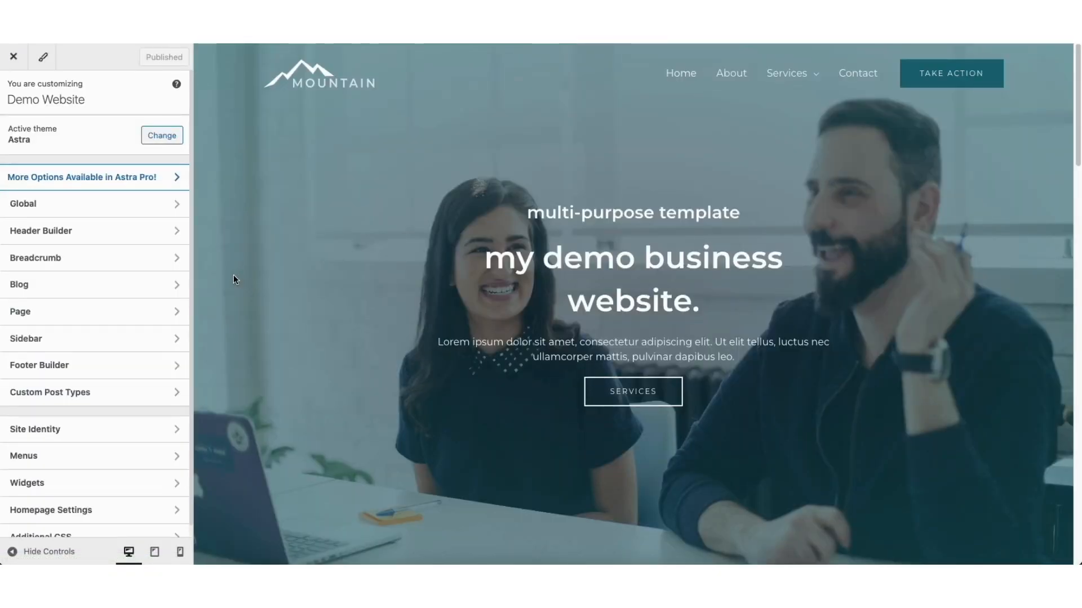
click(128, 231)
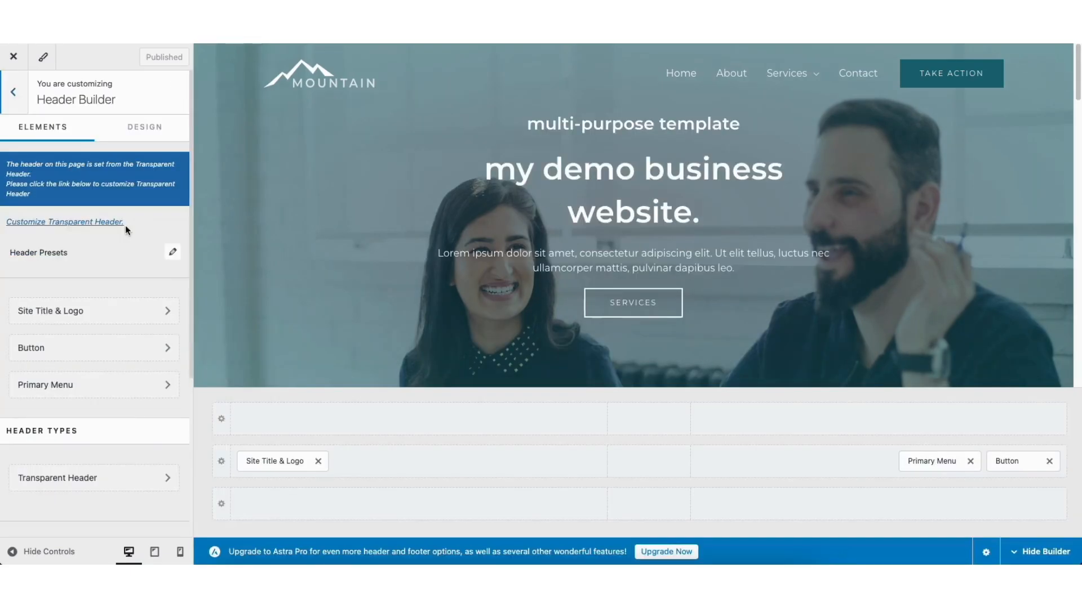
click(82, 478)
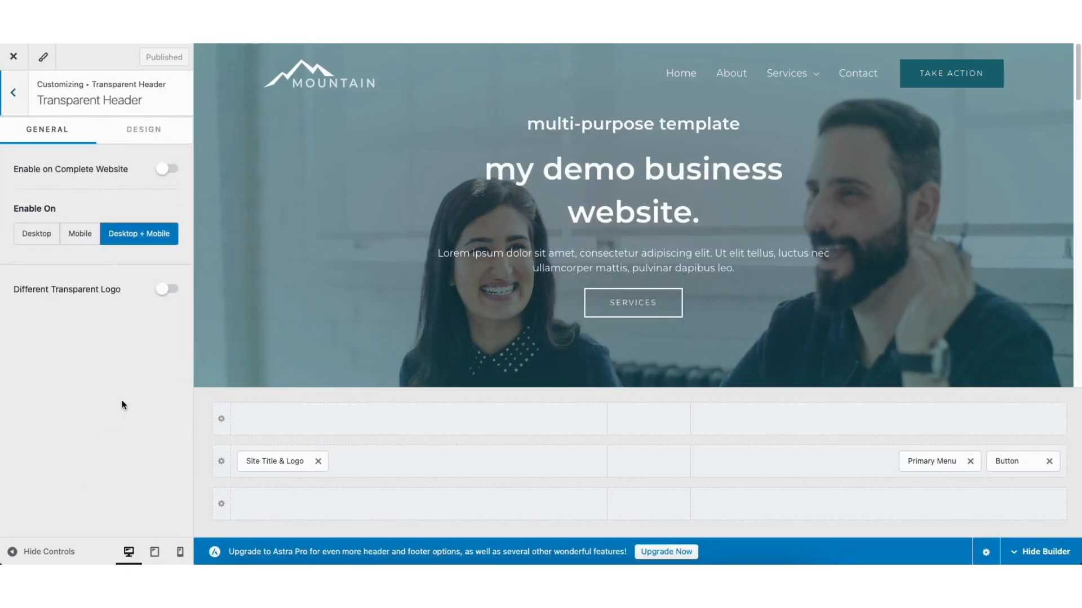
click(138, 133)
drag(190, 144, 179, 296)
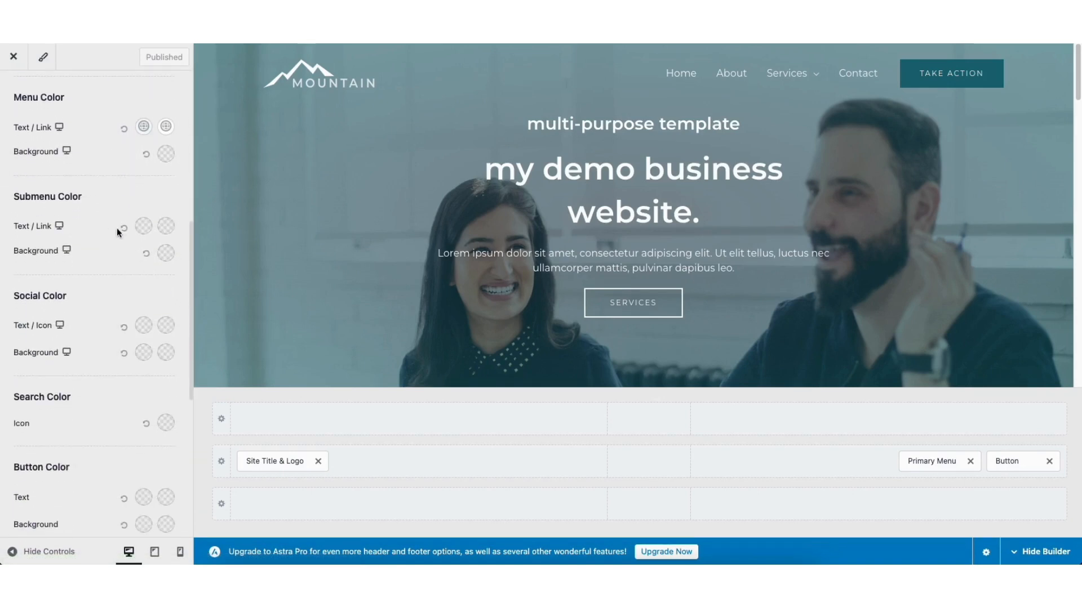
Set the submenu's normal text/link color to the dark navy 000F2B and check it in the Services dropdown.
click(143, 227)
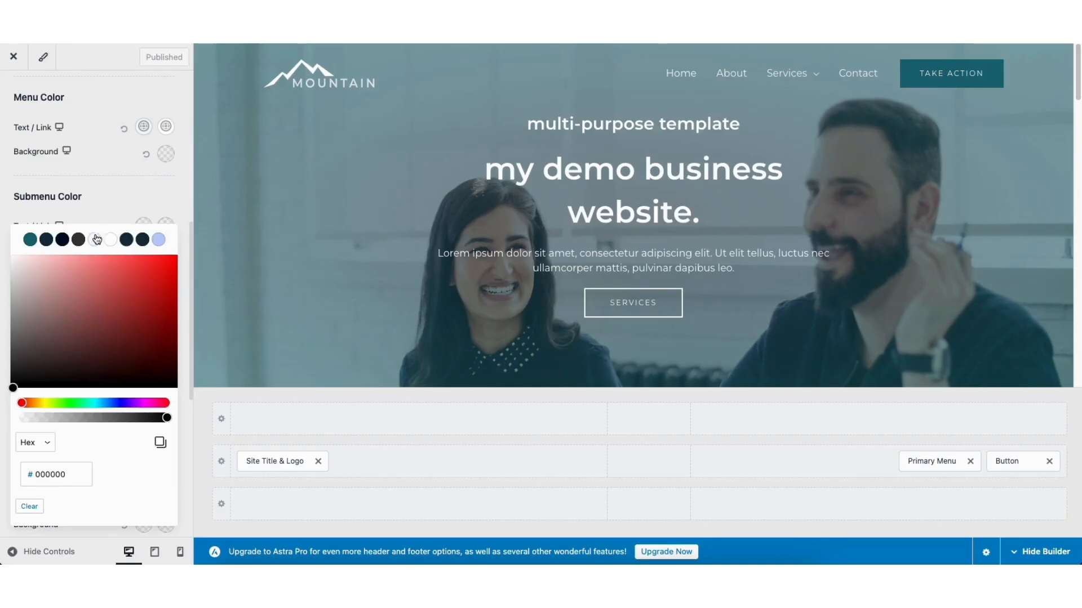
click(62, 240)
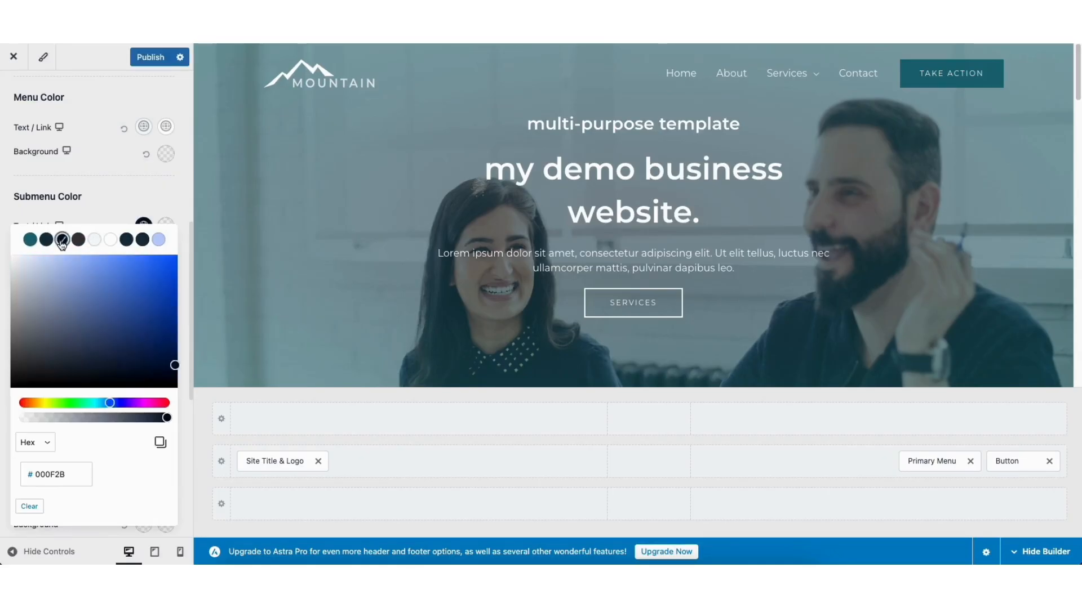
mouse_move(810, 74)
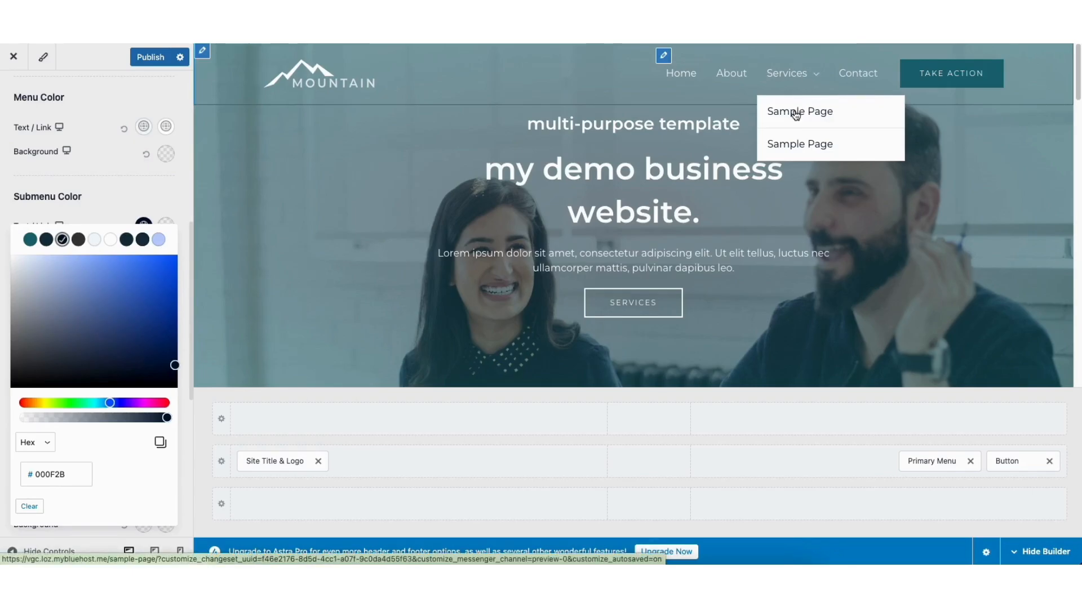
click(162, 197)
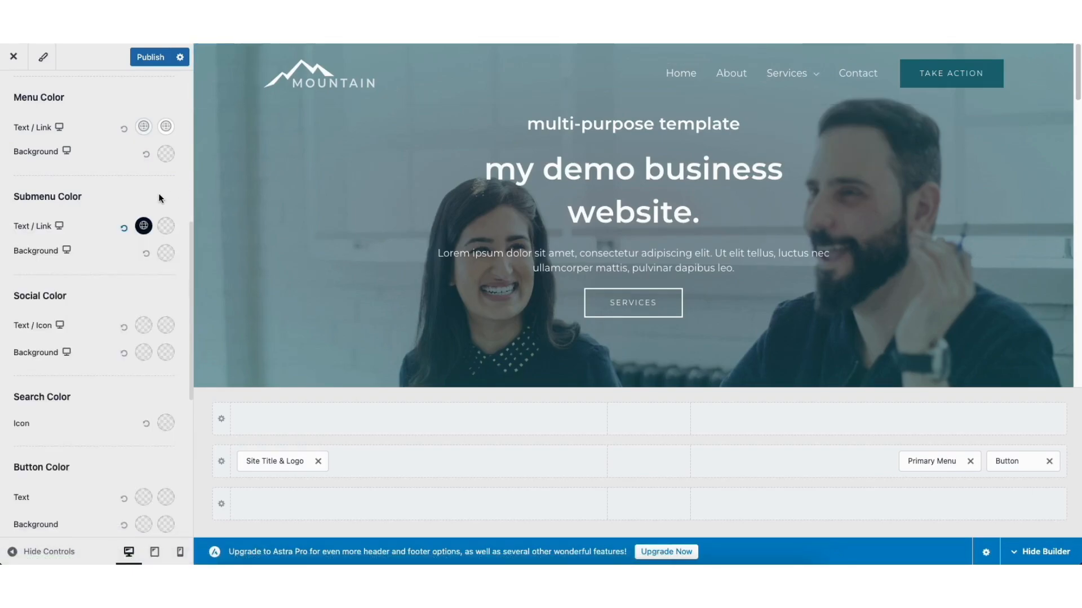
Set the submenu's hover text/link color to the teal 1A6C7A, check the Services dropdown, and publish the changes.
click(166, 226)
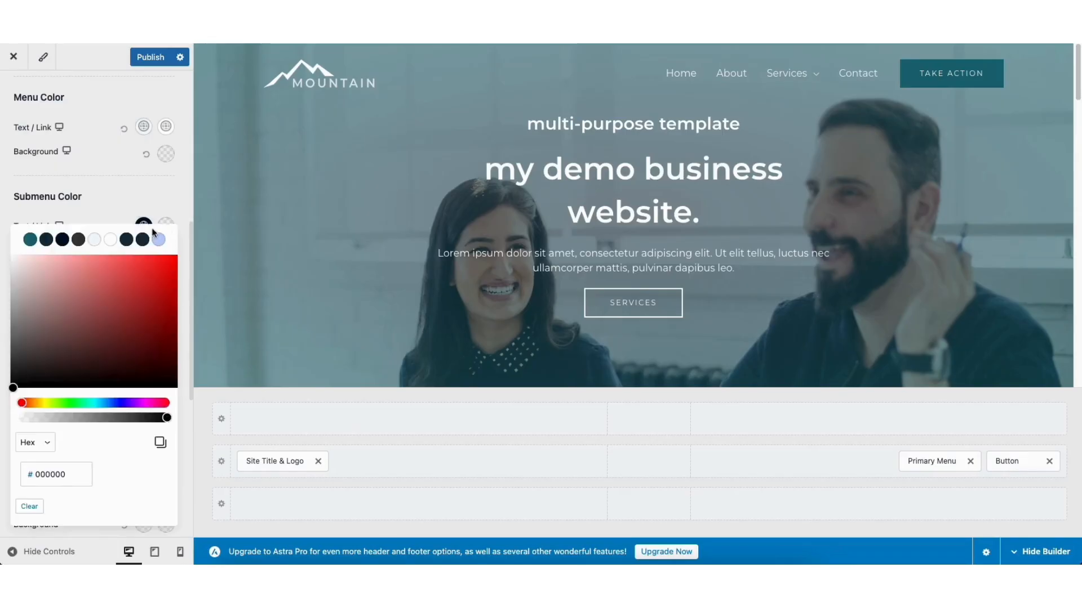
click(31, 241)
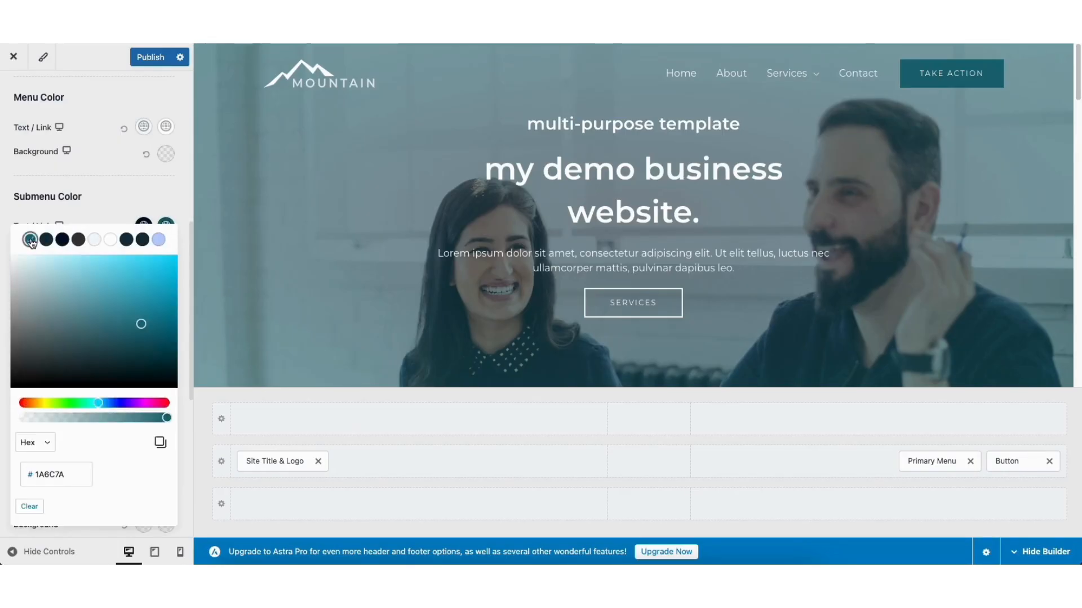
mouse_move(789, 76)
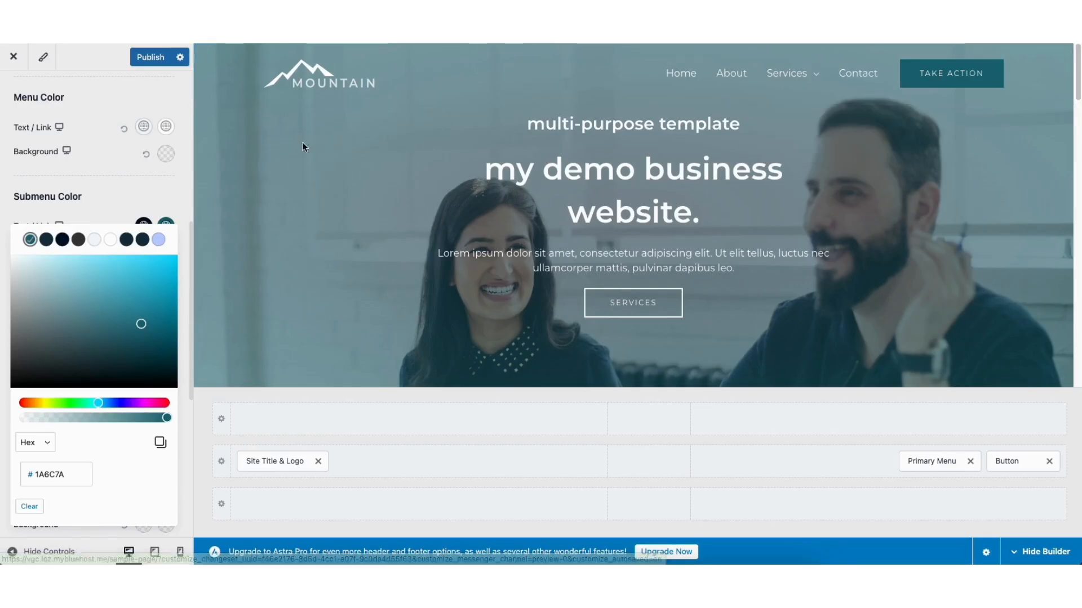
click(145, 59)
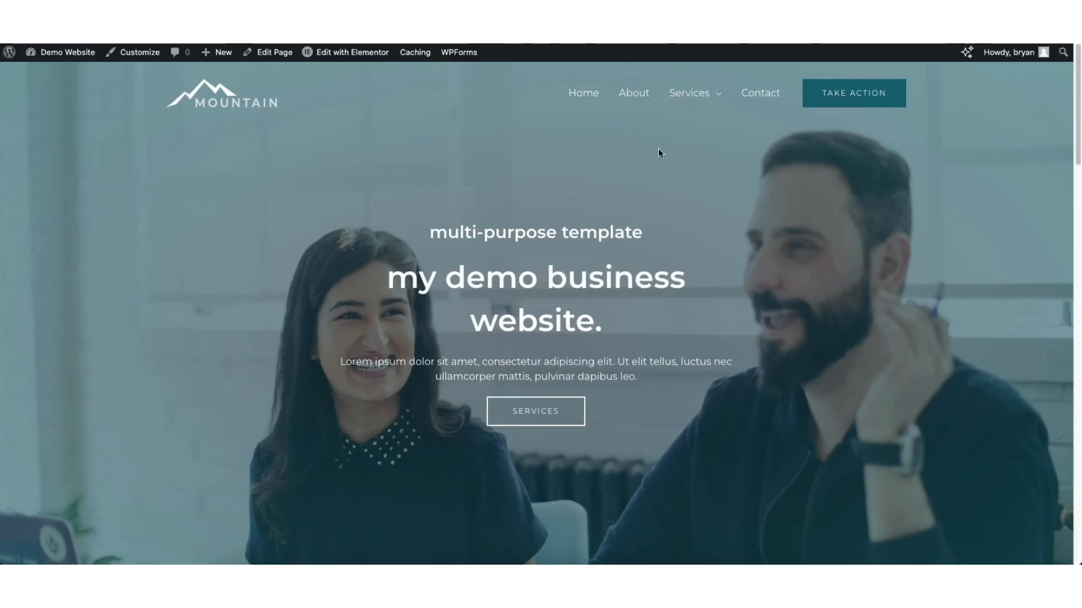
Open the live site's Contact page and examine its contact details and message form.
click(760, 96)
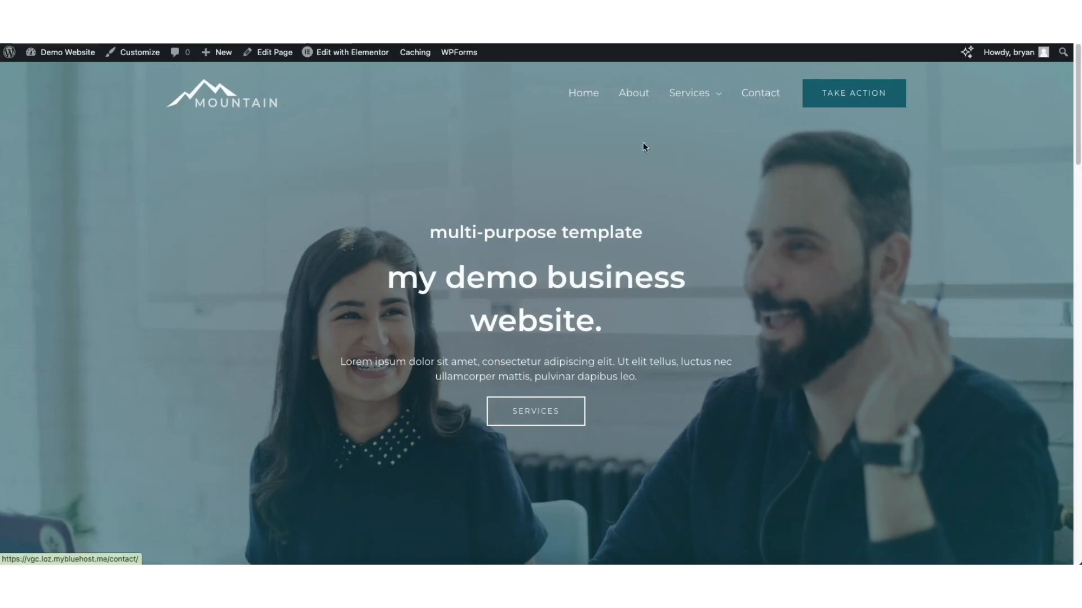
drag(1078, 80, 1072, 158)
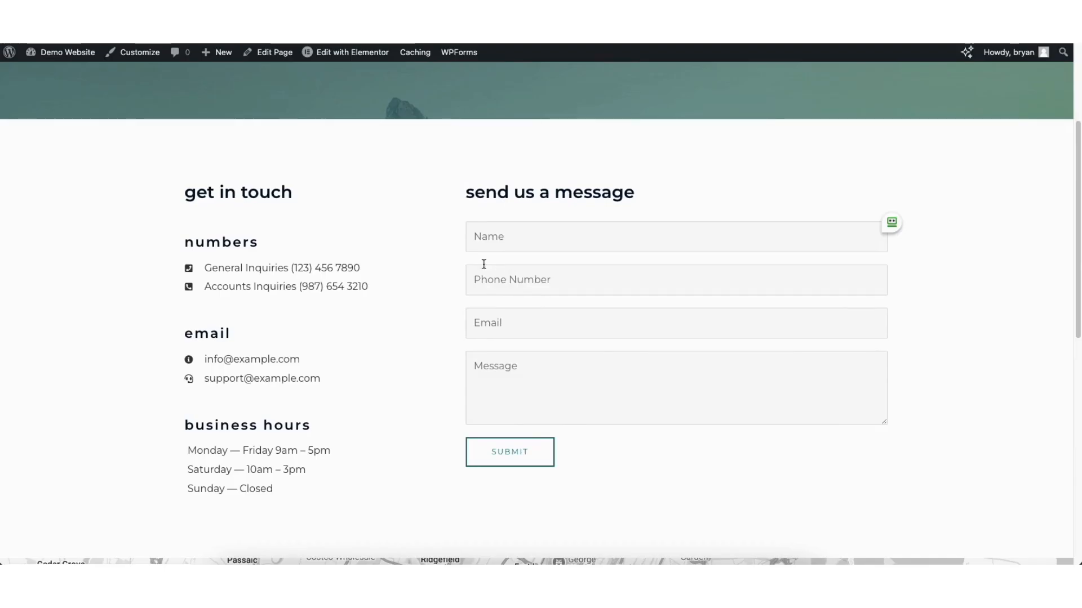
Return to the WordPress dashboard and open the existing Contact Form for editing in the WPForms builder.
mouse_move(56, 53)
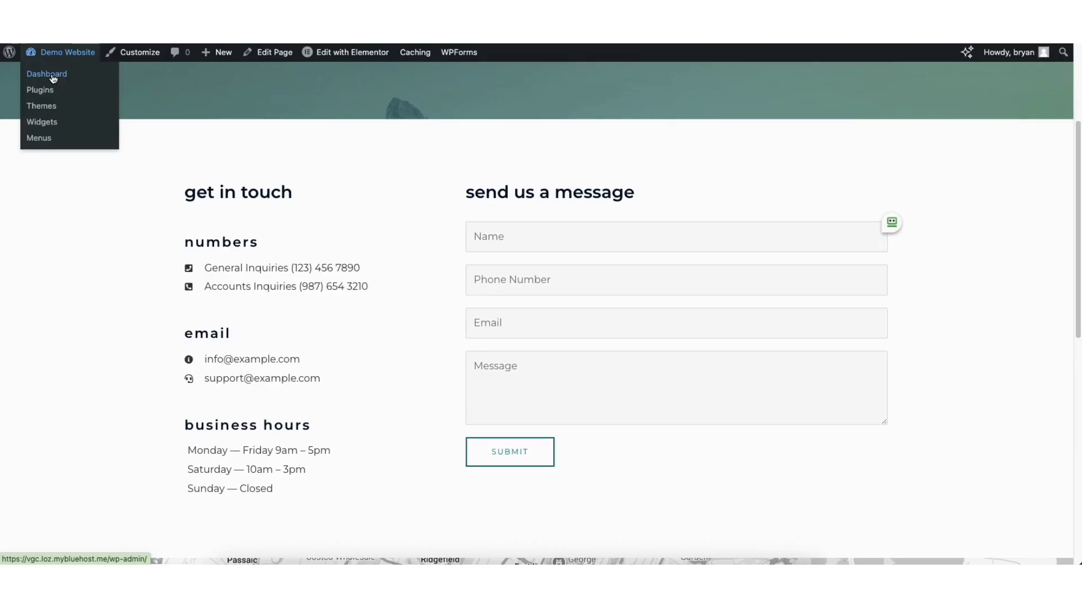
click(53, 78)
mouse_move(31, 328)
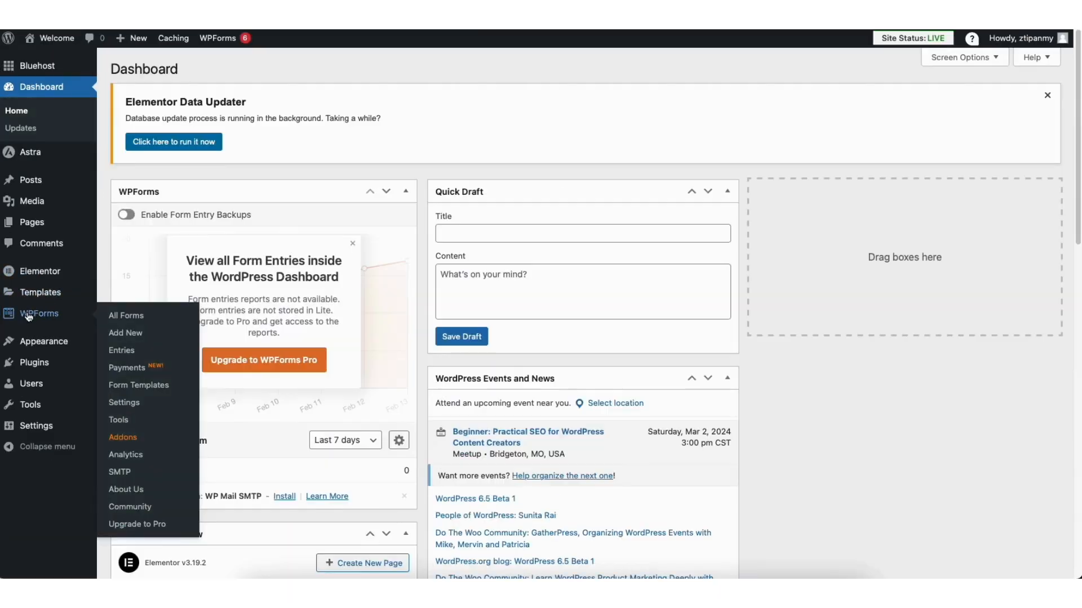
click(31, 311)
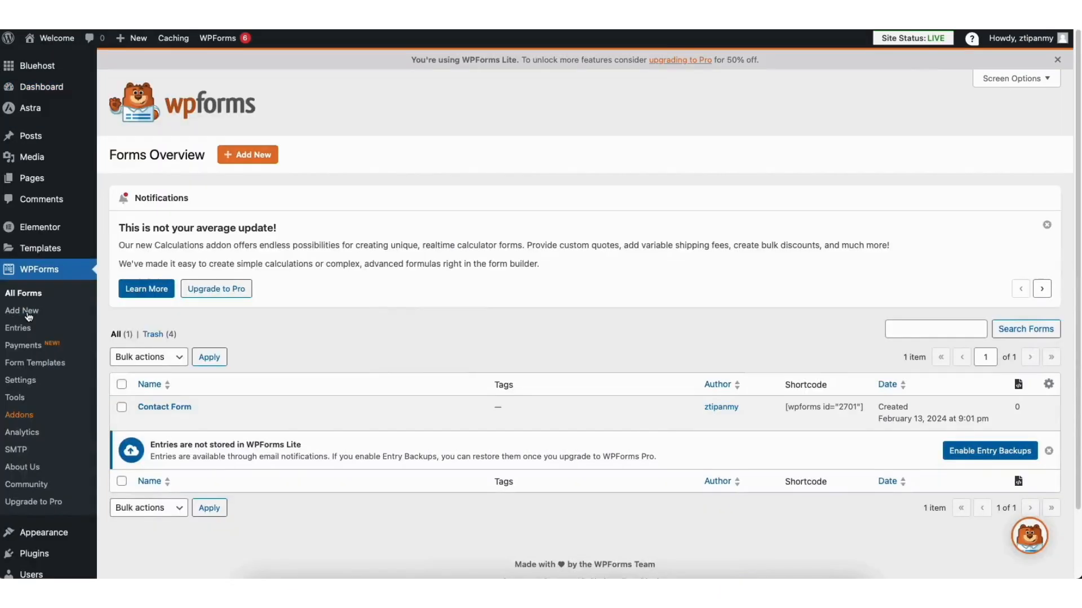
mouse_move(154, 413)
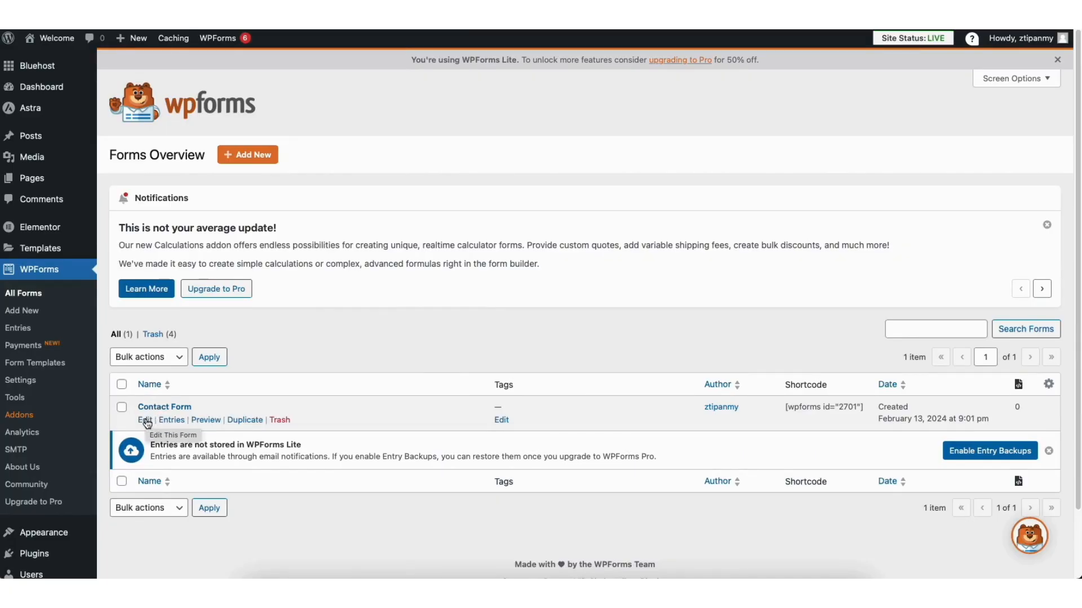
click(150, 420)
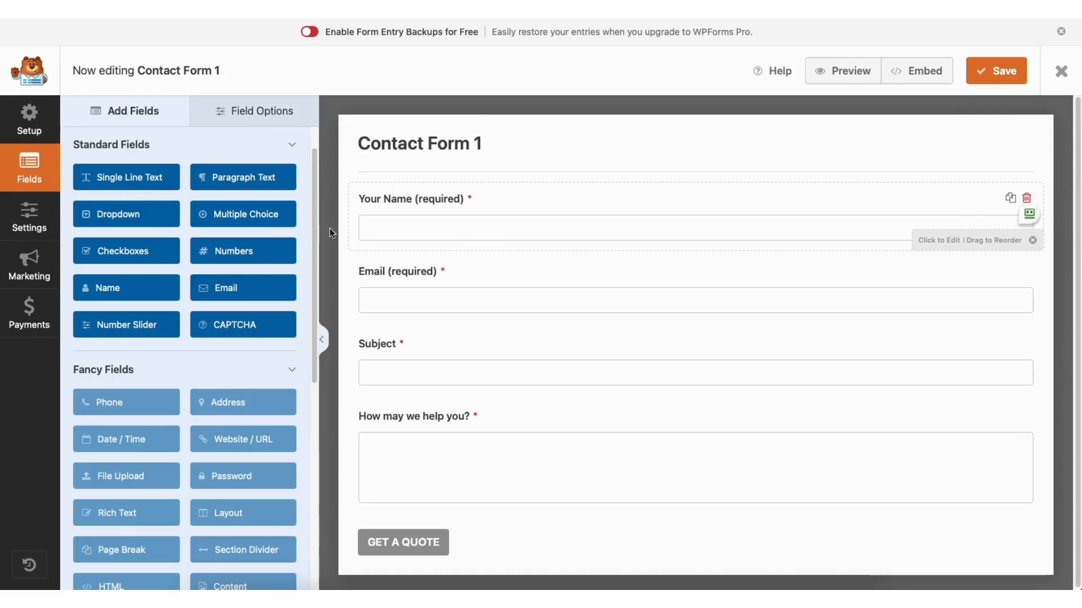
mouse_move(398, 198)
mouse_down()
mouse_move(407, 288)
mouse_move(401, 203)
mouse_up()
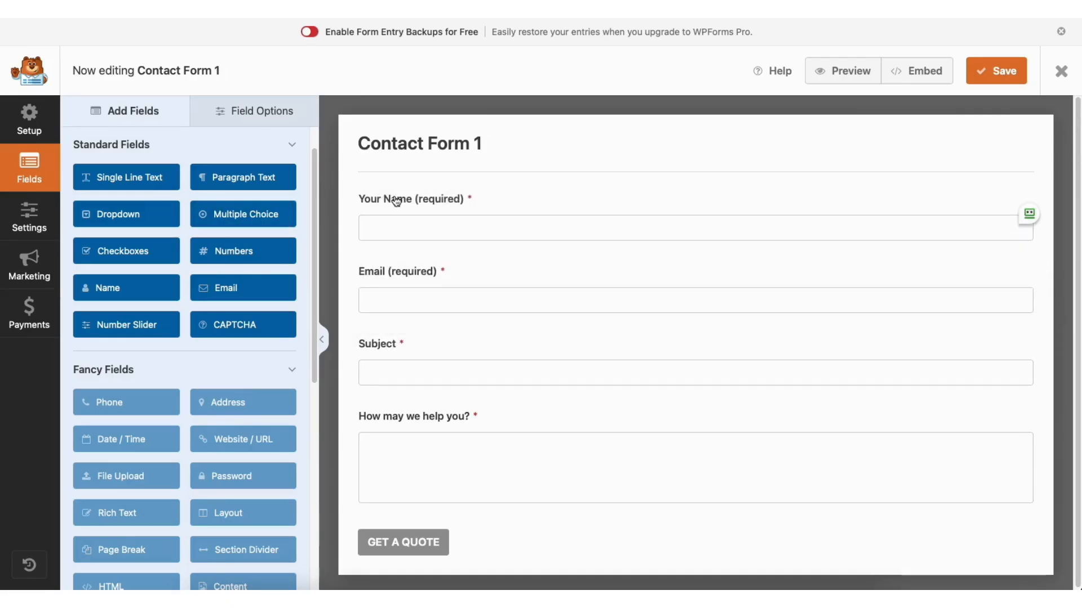
Add a Single Line Text field below the Your Name field and check Your Name's label and Required options.
drag(138, 179, 422, 261)
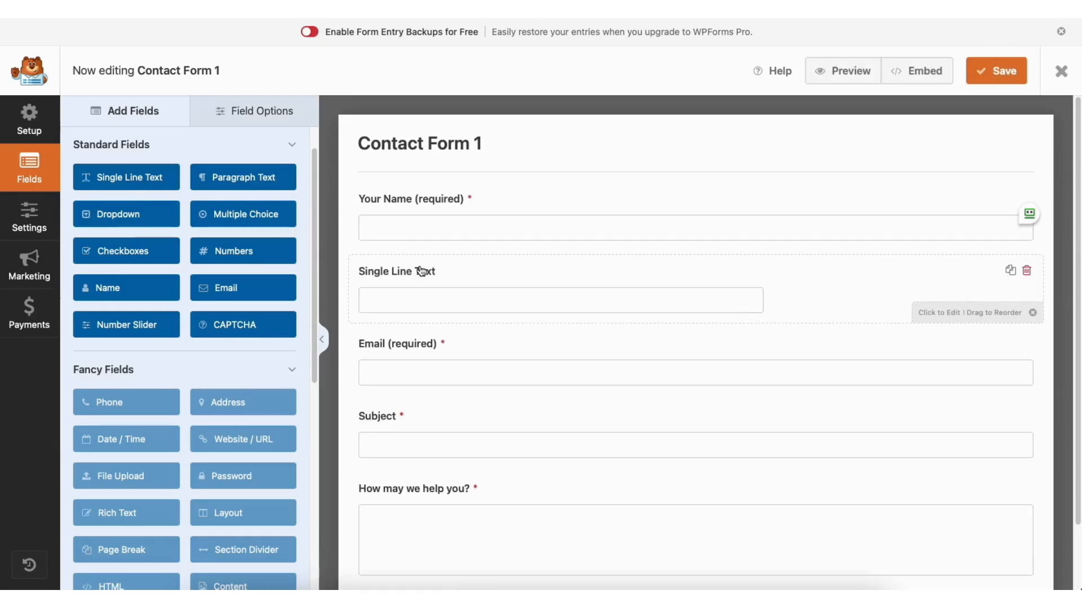
click(256, 113)
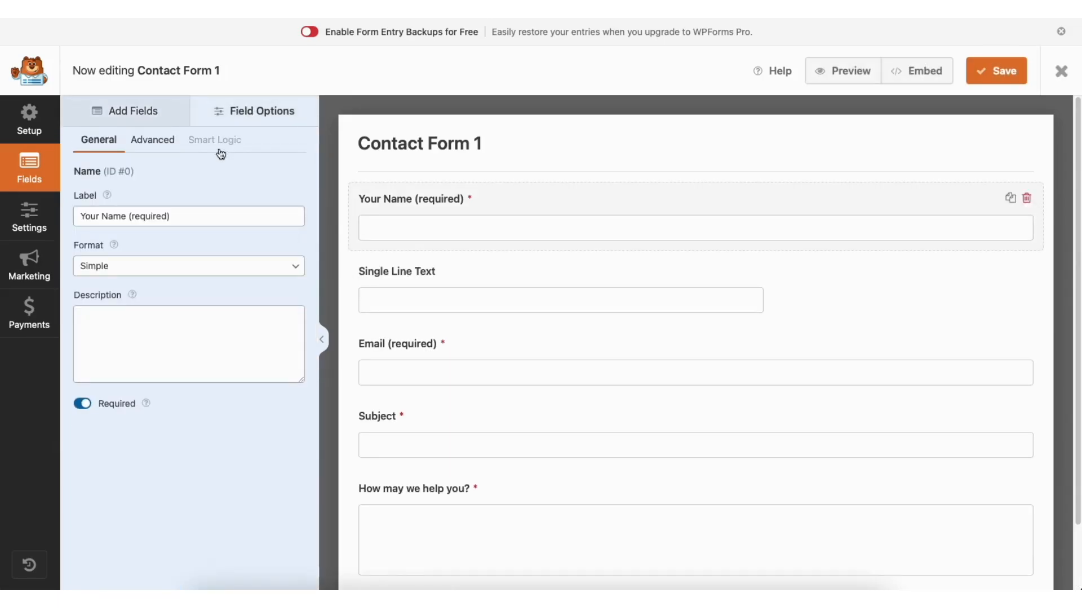
click(165, 217)
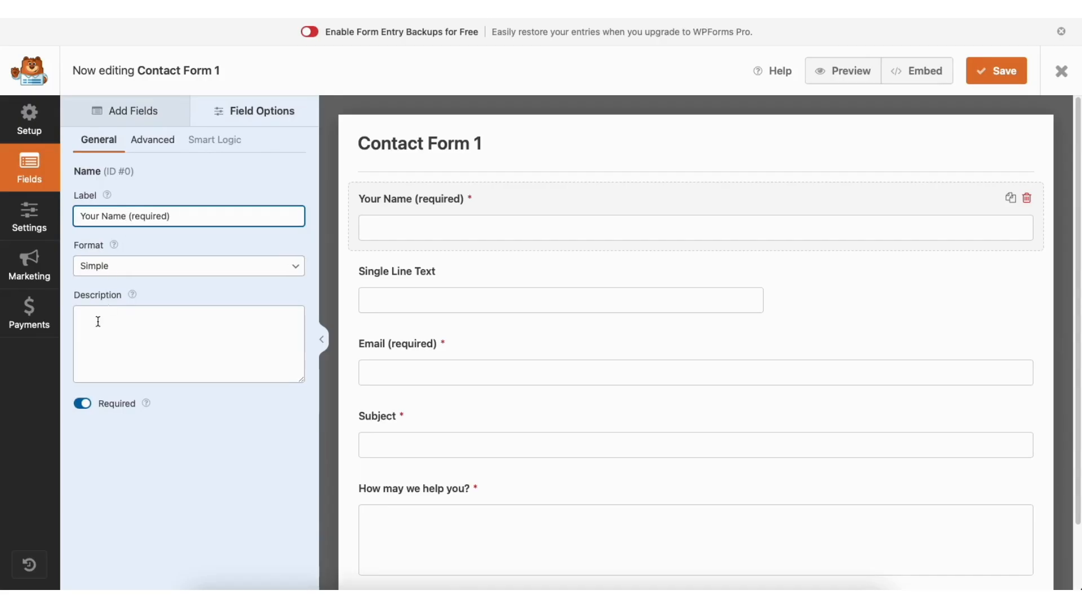
click(83, 404)
click(85, 404)
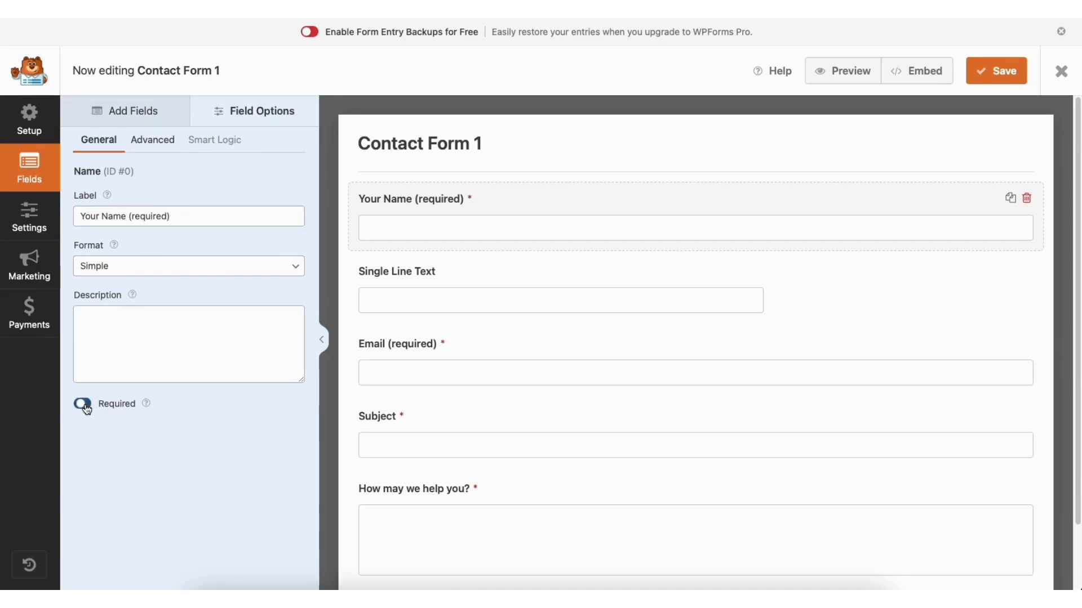
Review the Your Name field's advanced options, keeping its field size at Large.
click(166, 146)
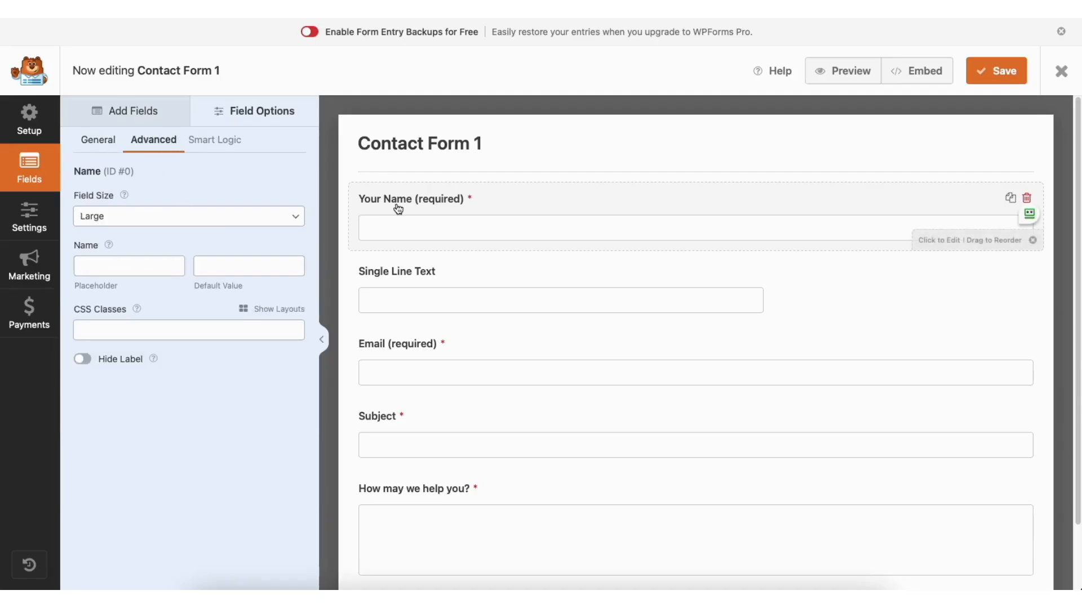
click(151, 218)
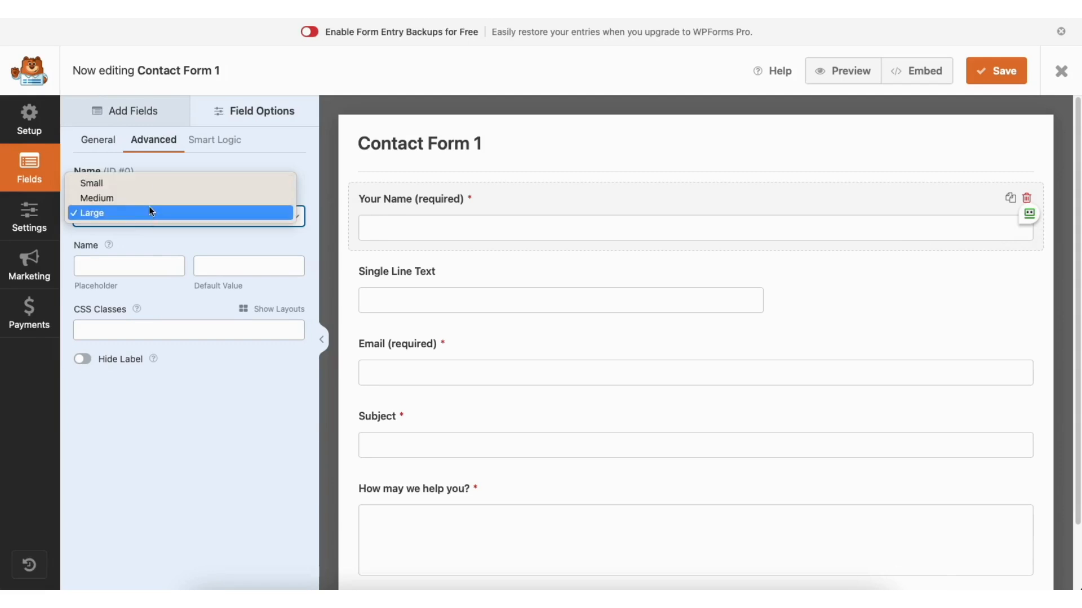
click(148, 212)
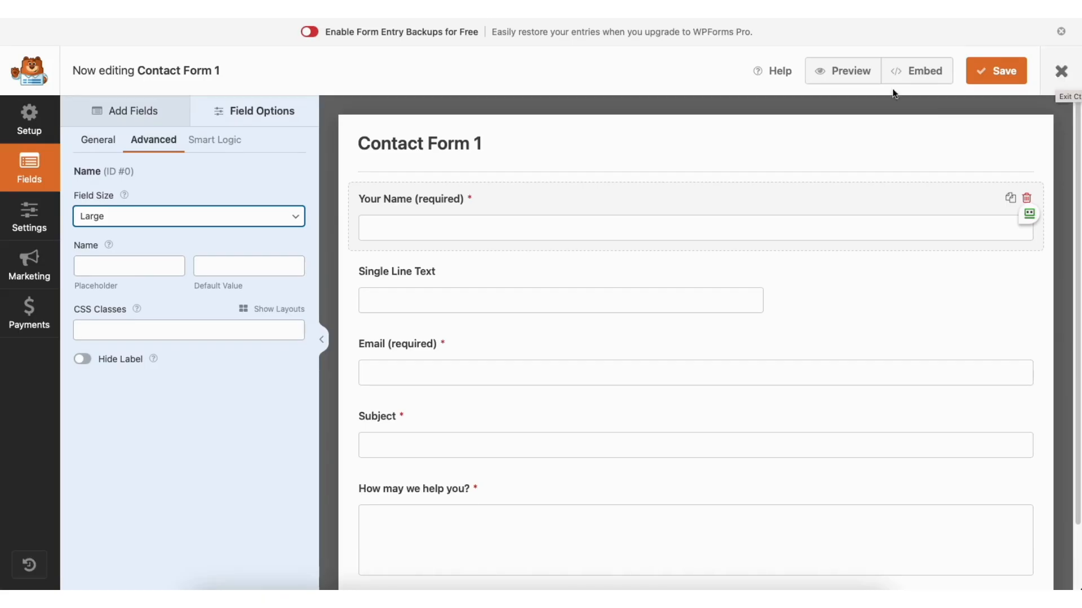
Review the form's general, spam protection, notification and confirmation settings, and exit the form builder.
click(34, 215)
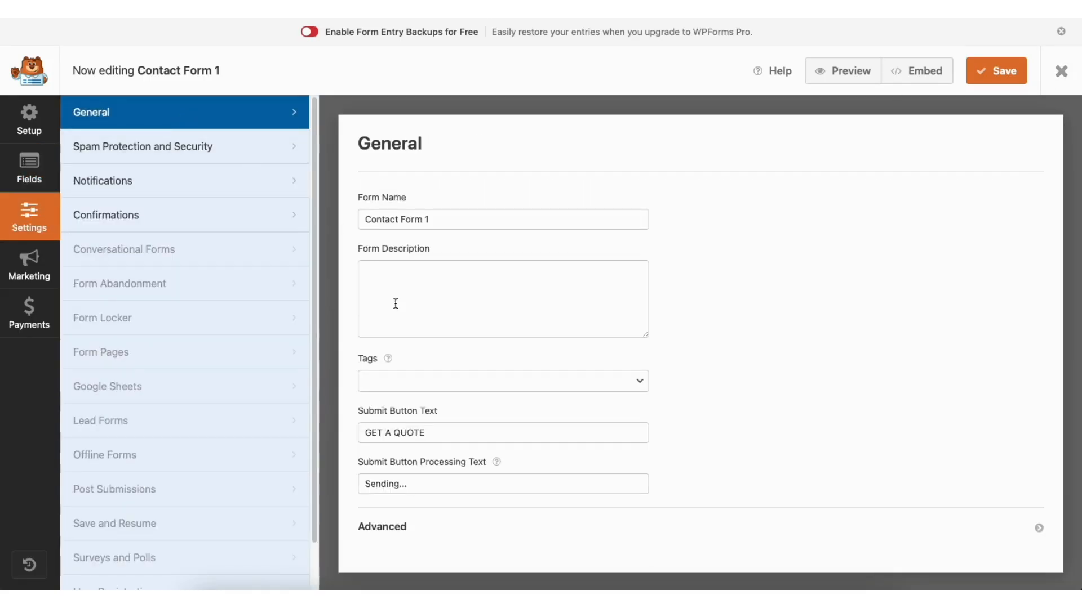
click(226, 148)
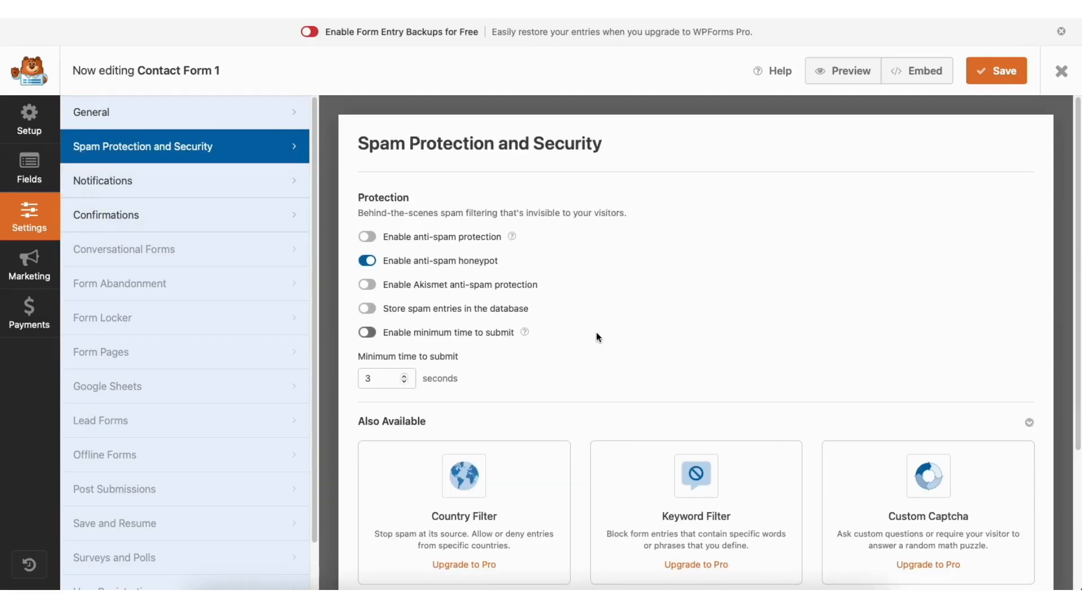
click(206, 185)
drag(1075, 185, 1073, 303)
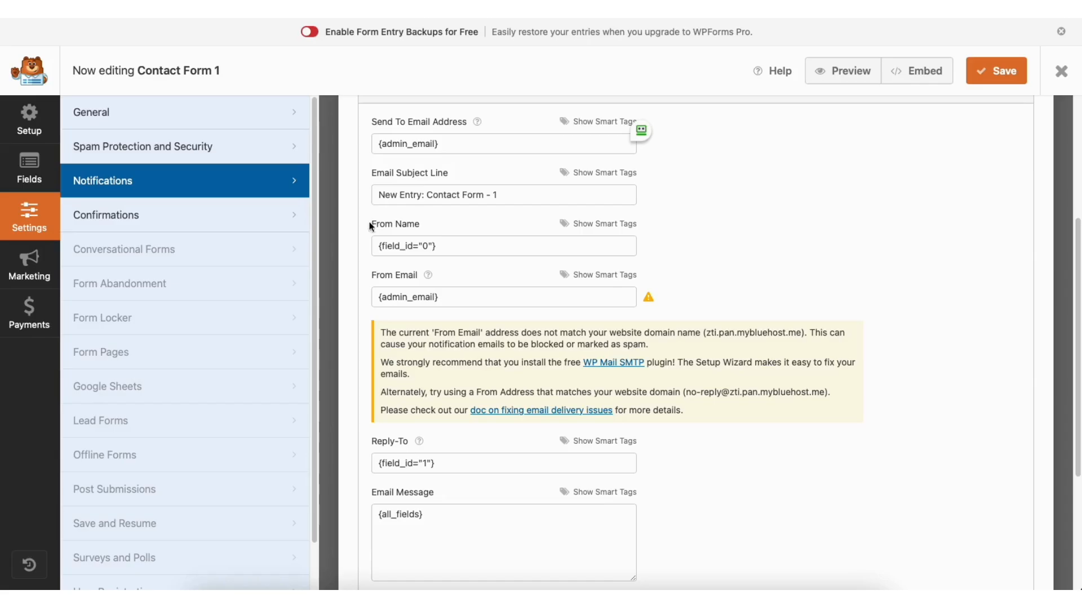
click(211, 217)
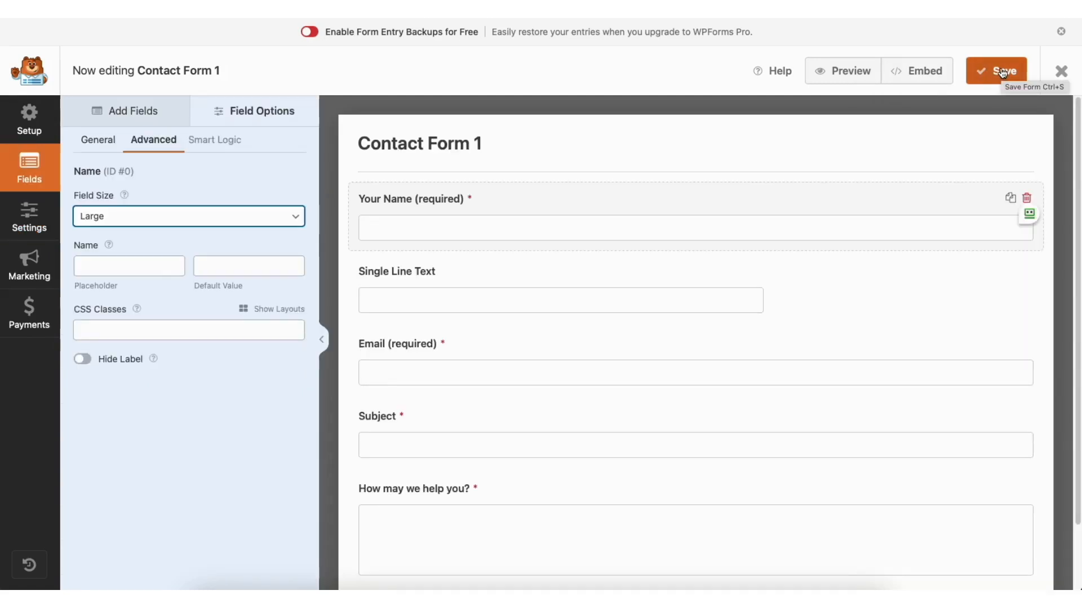
click(1059, 74)
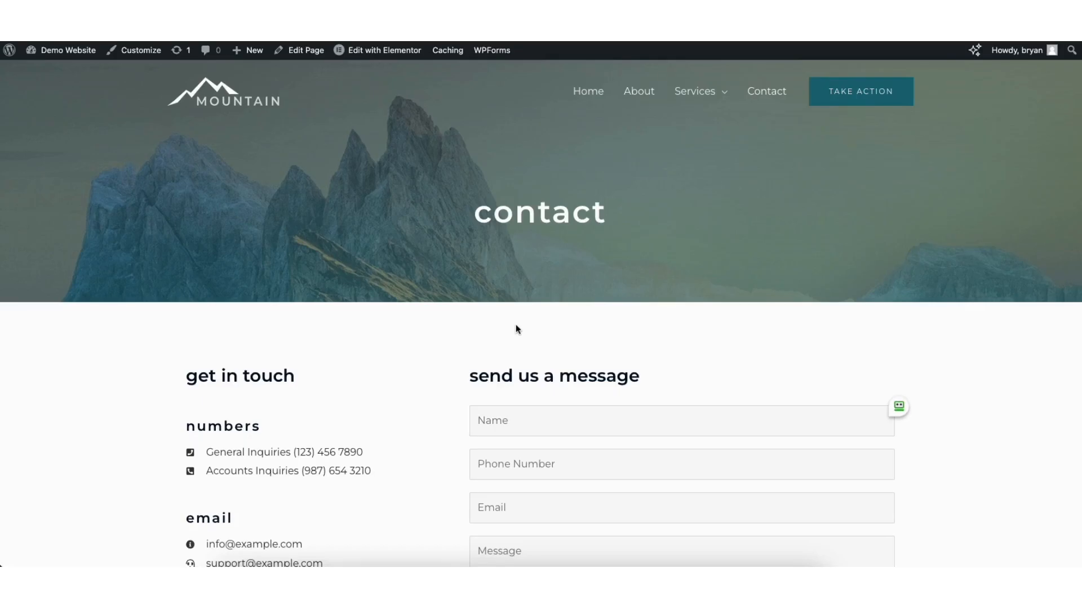
Open the Contact page in Elementor and set its Google map's zoom to 10 and height to 486 px.
click(385, 51)
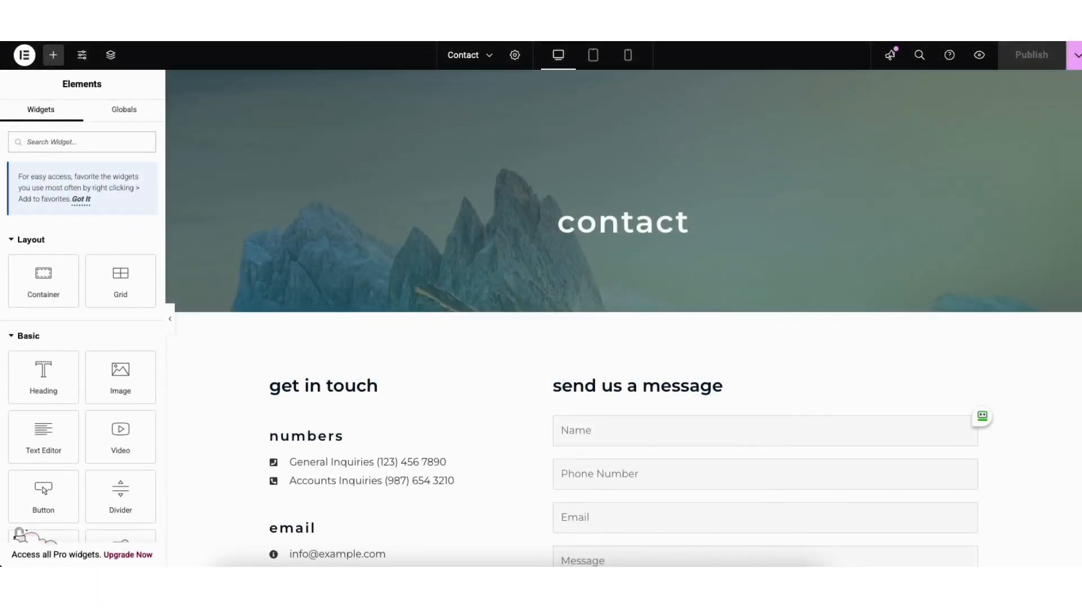
scroll(995, 270, down, 10)
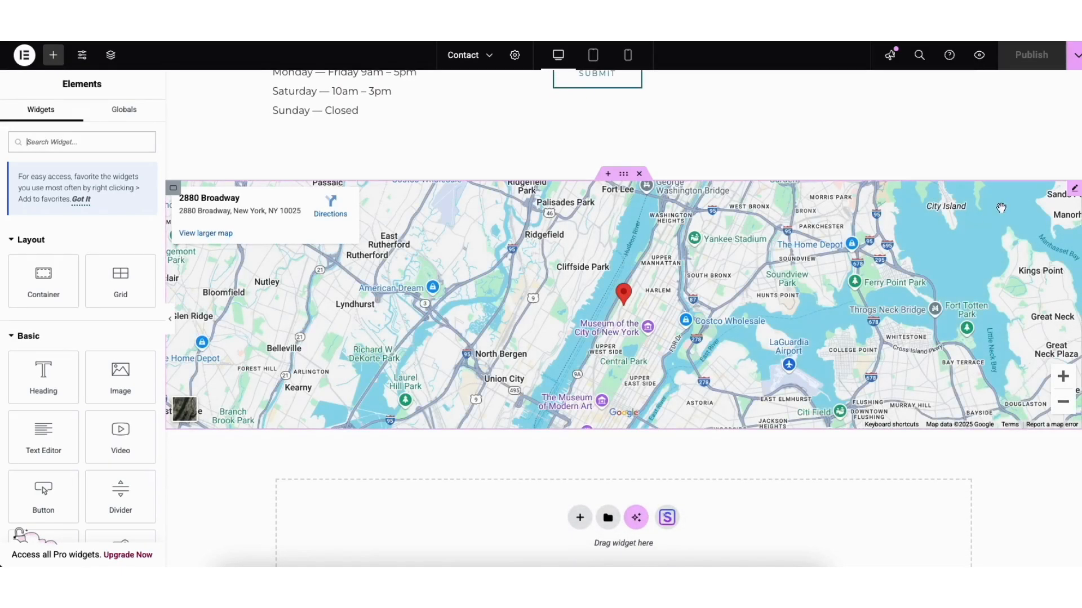
click(1075, 192)
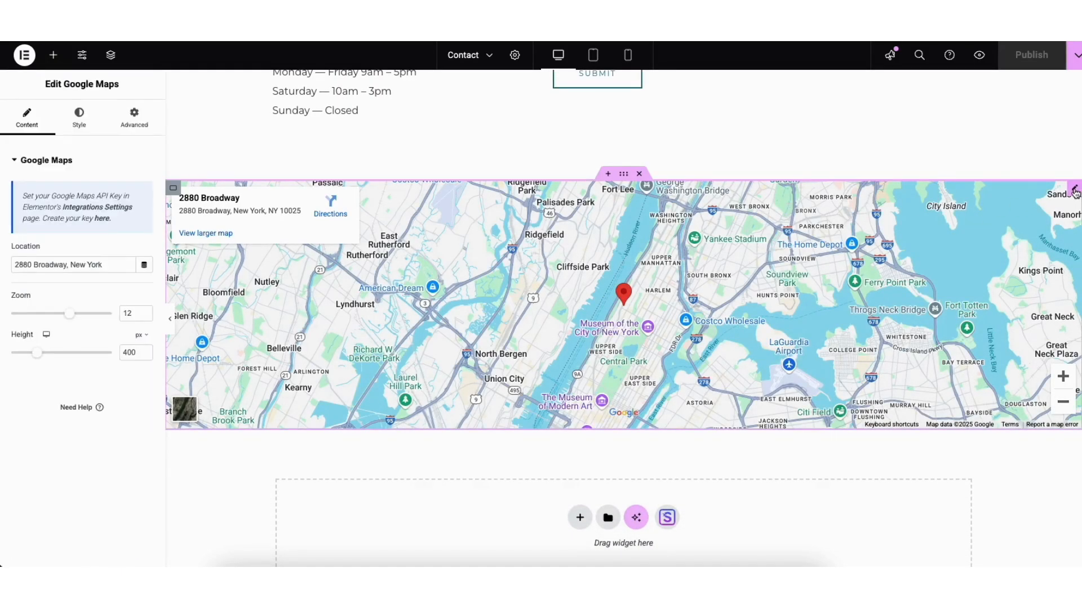
drag(14, 264, 101, 265)
click(67, 290)
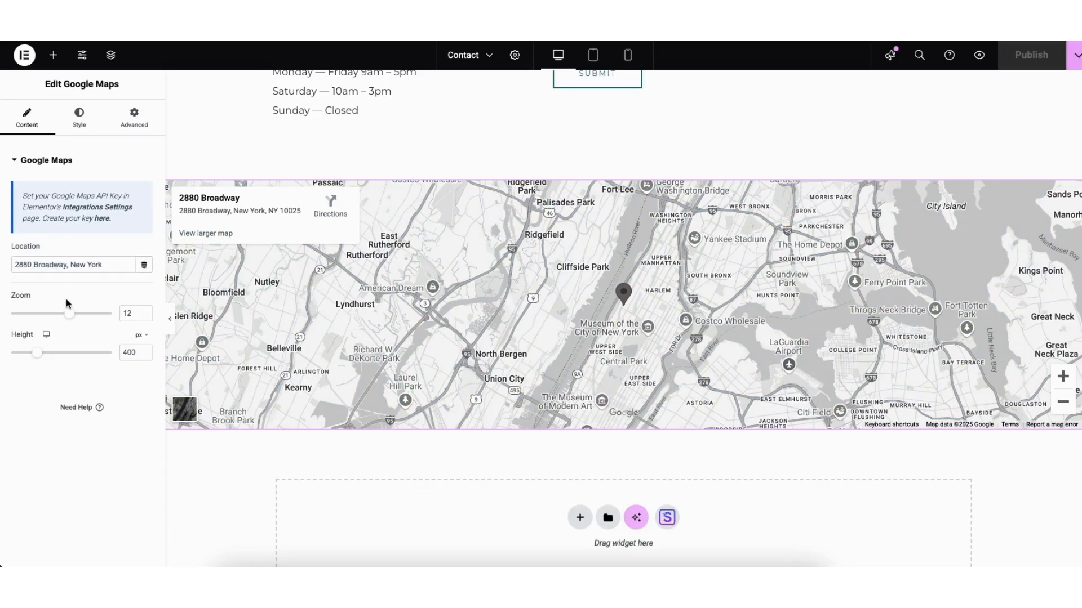
drag(69, 315, 60, 316)
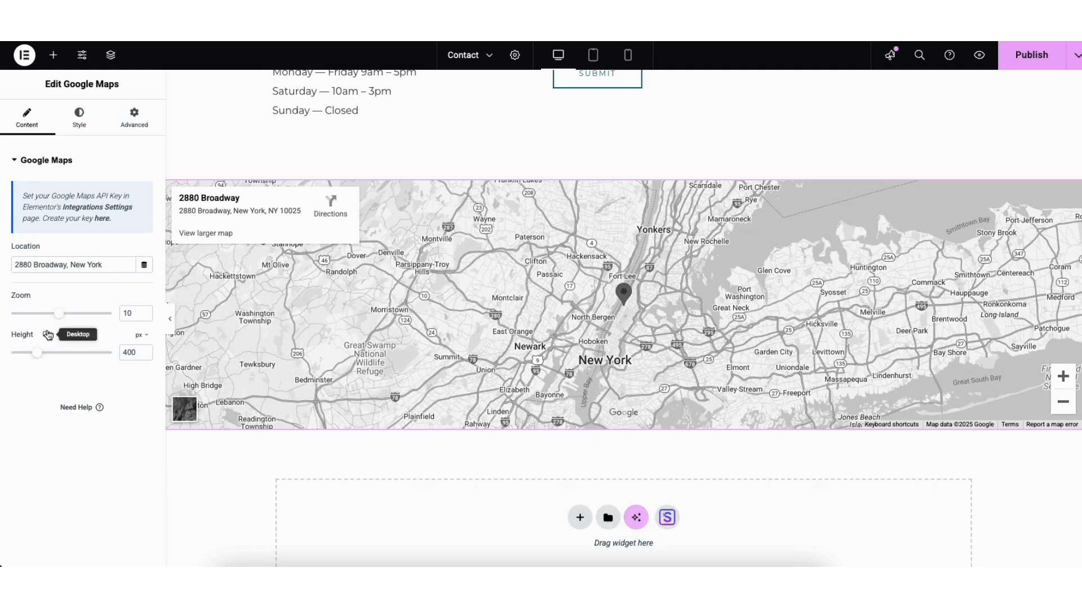
drag(36, 352, 44, 361)
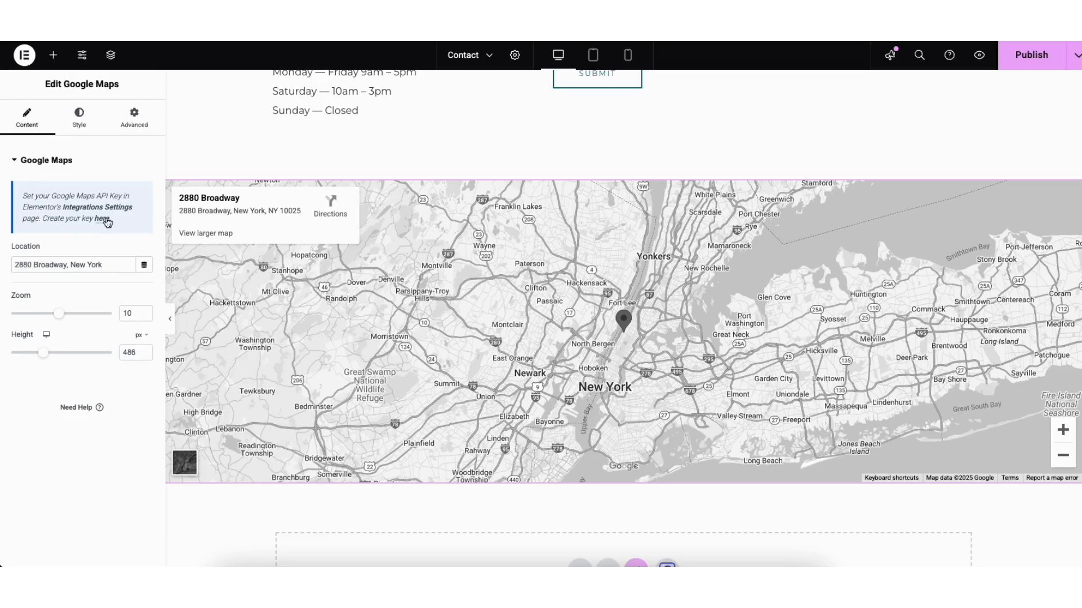
Start a new Google Cloud project named Demo1 for the Maps API key and open Elementor's Integrations Settings.
click(102, 219)
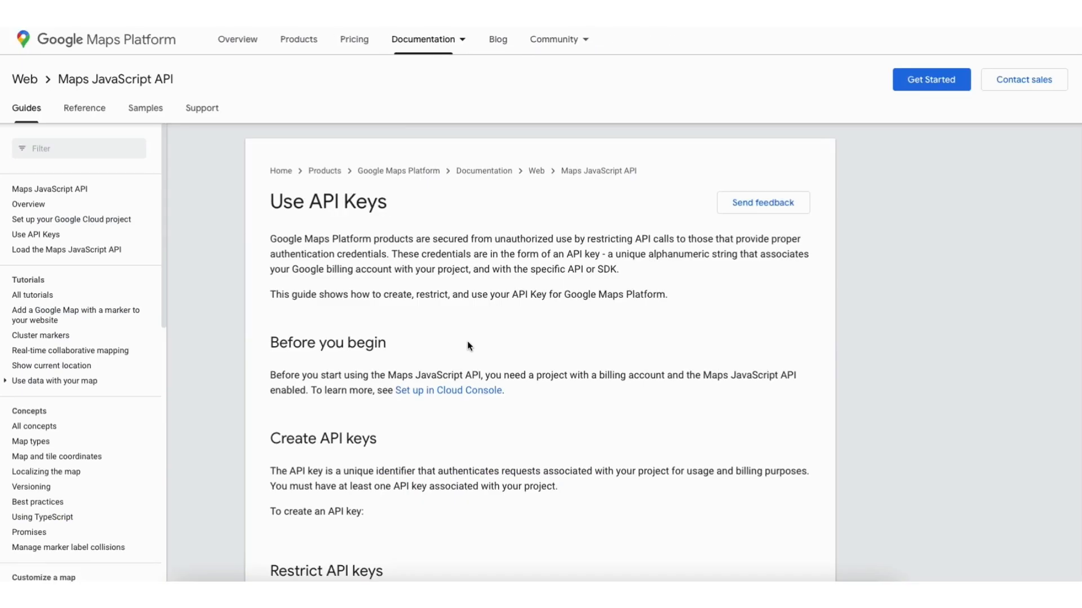
scroll(445, 282, down, 7)
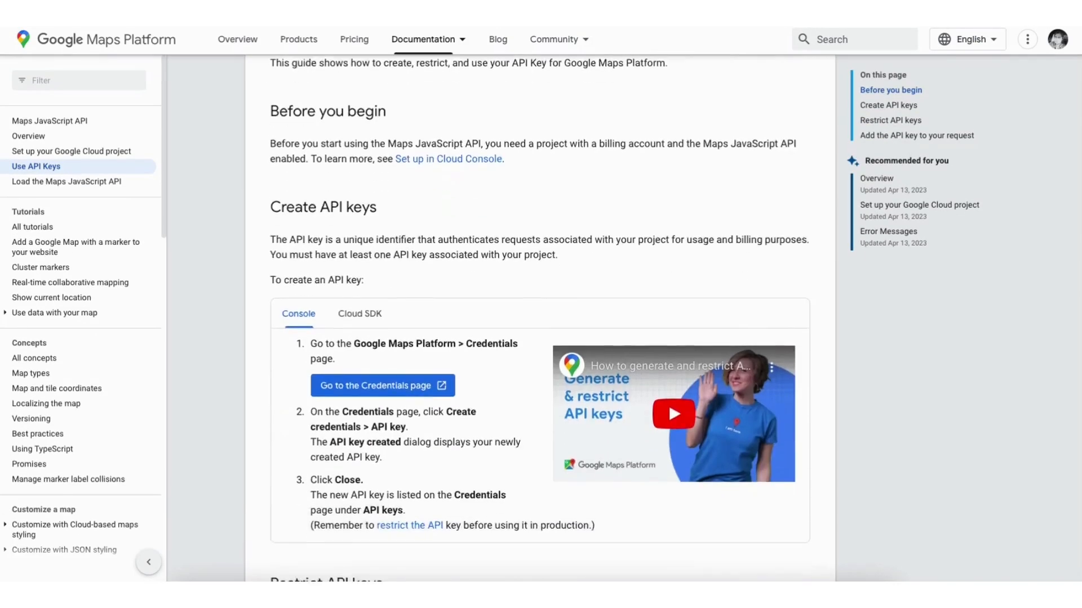
click(357, 232)
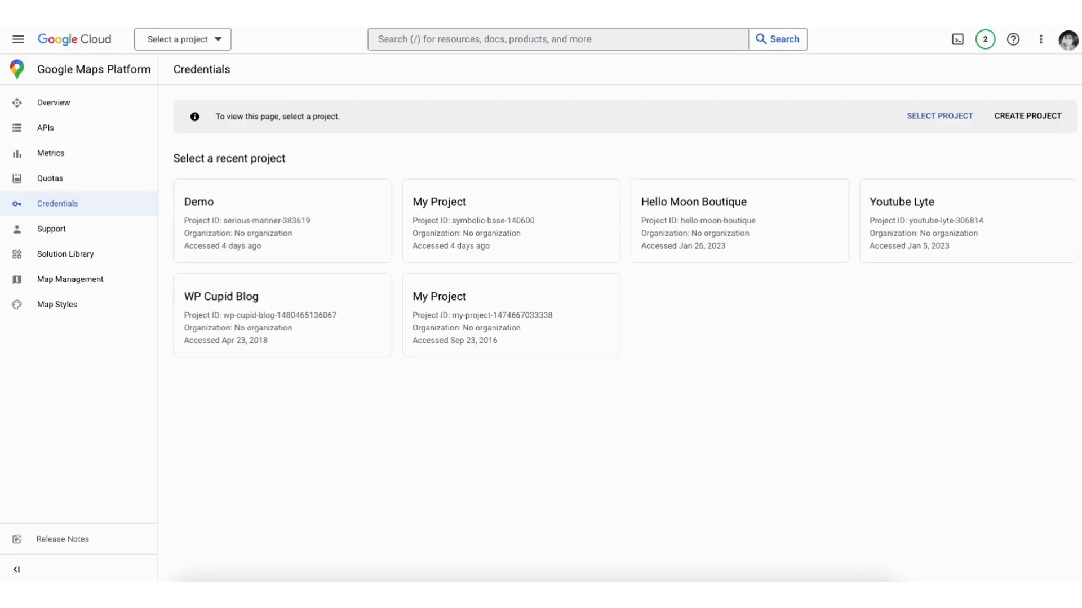
click(1031, 115)
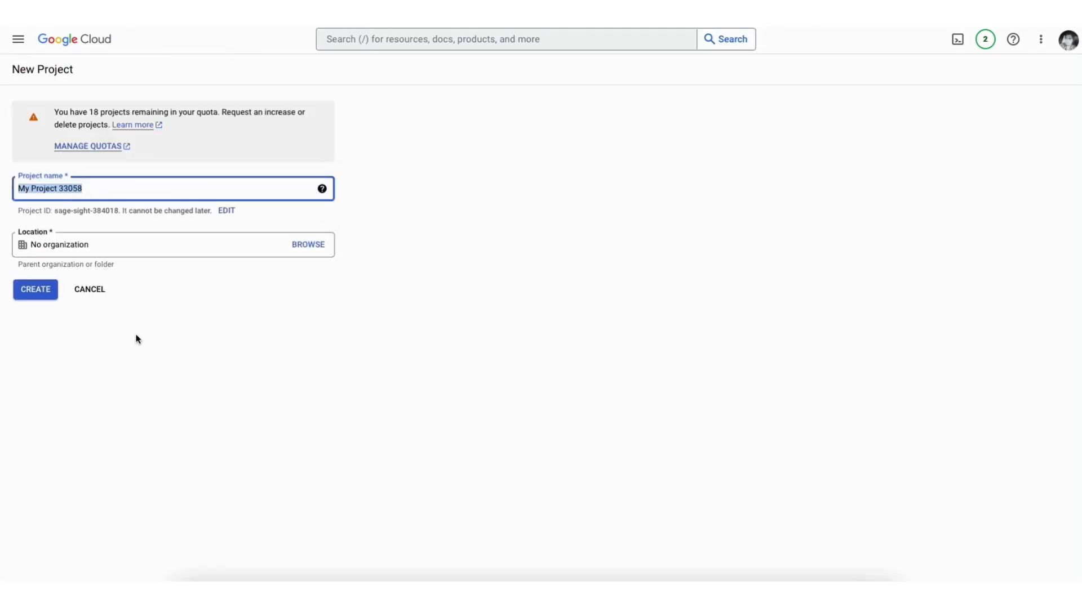
text(Demo1)
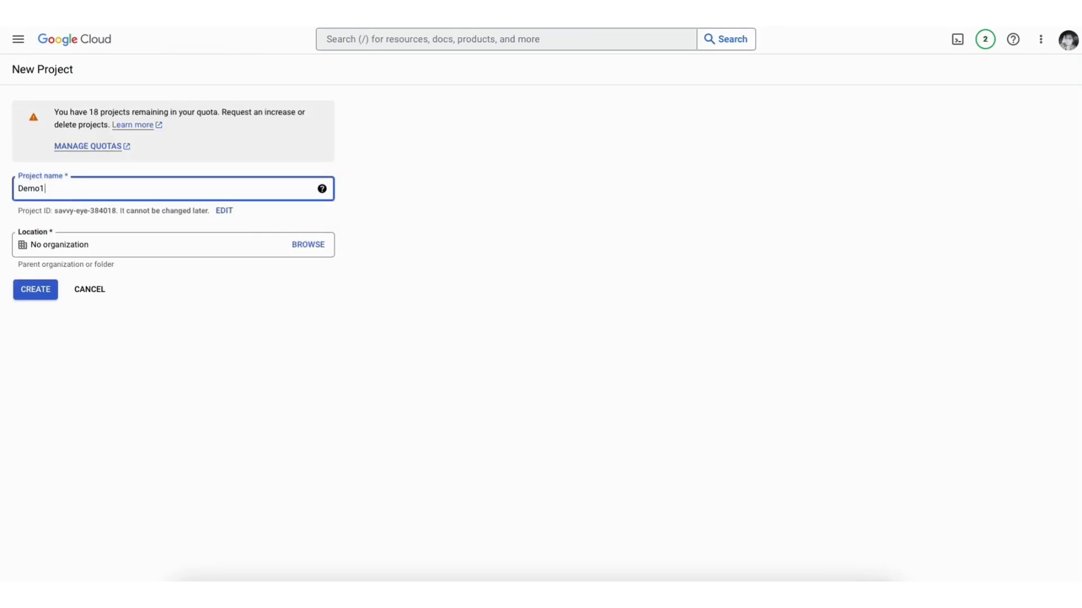
click(133, 247)
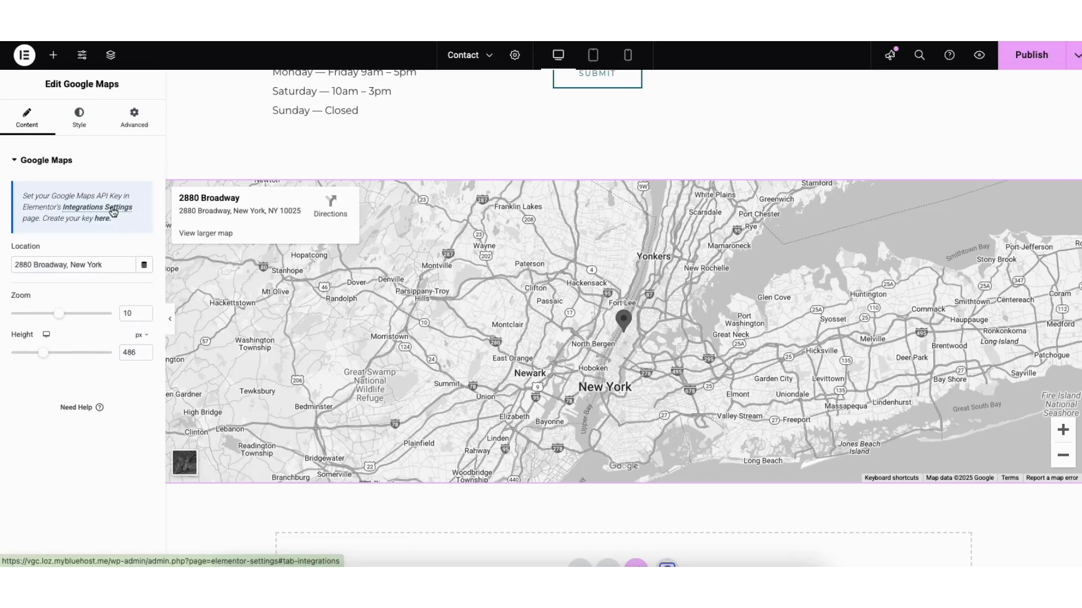
click(113, 212)
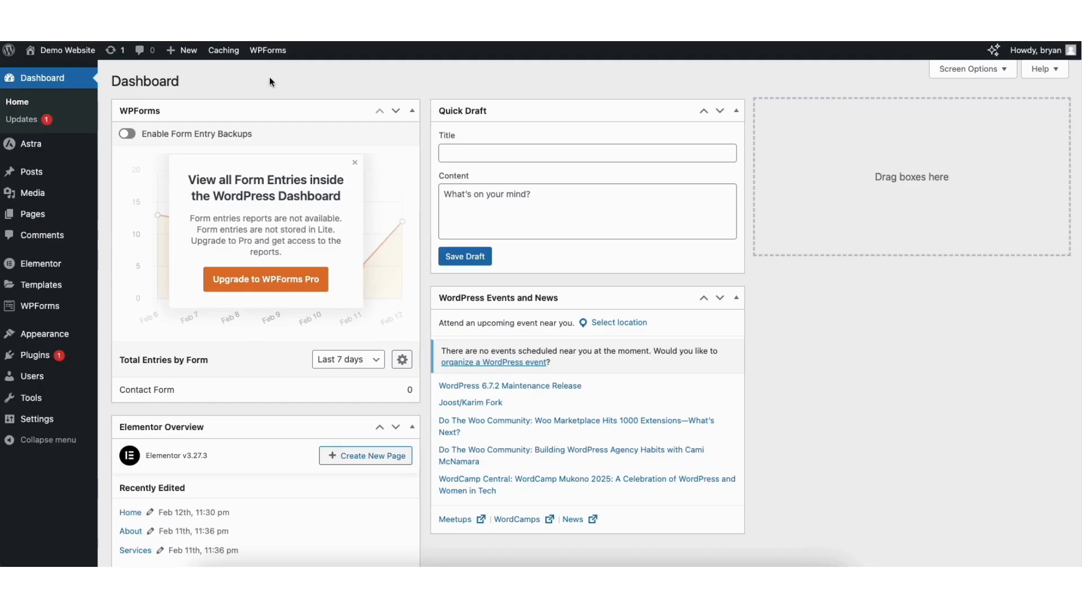
Open the site customizer's Footer Builder and examine the address widget's text and the Widget 3 style settings.
mouse_move(34, 336)
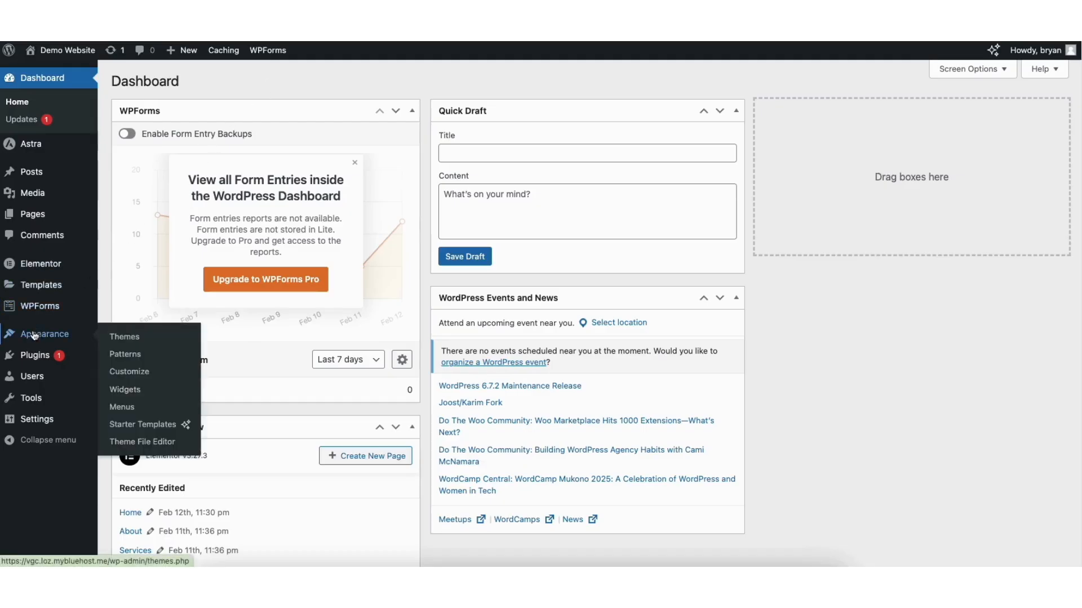
click(139, 373)
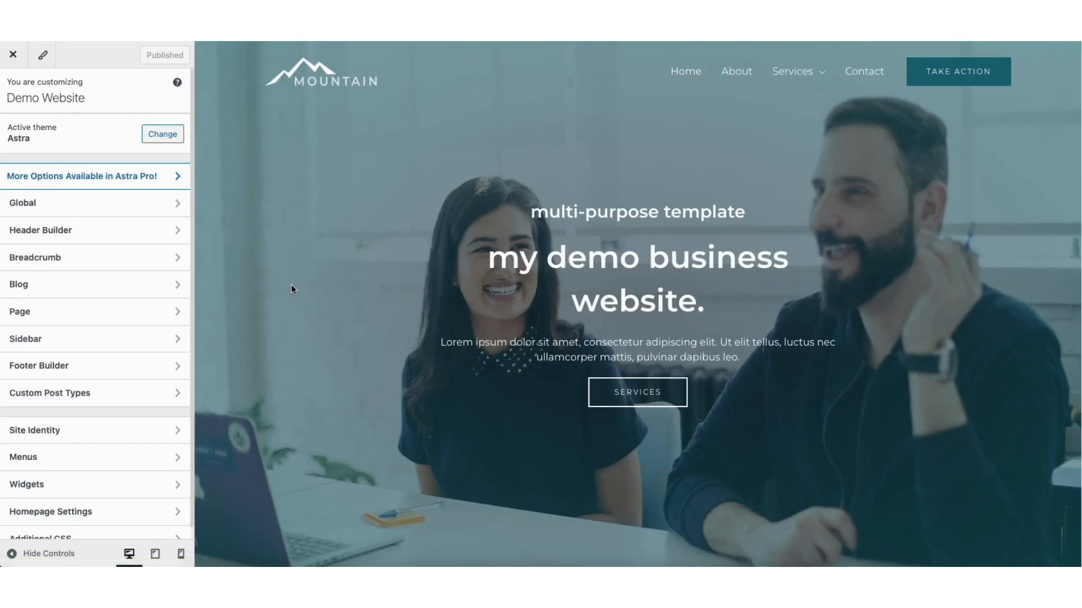
click(70, 367)
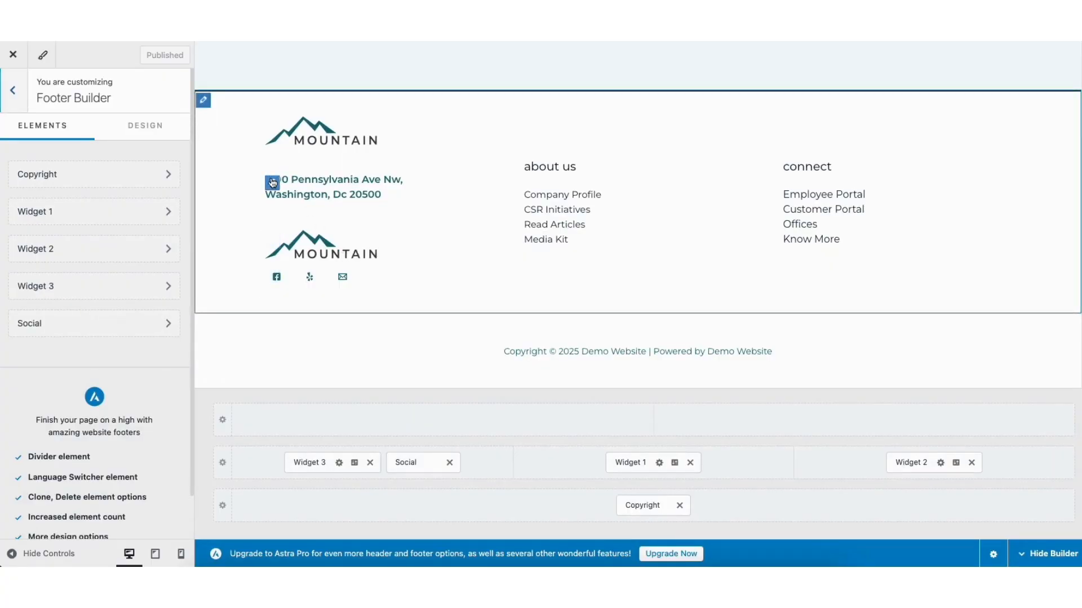
click(272, 182)
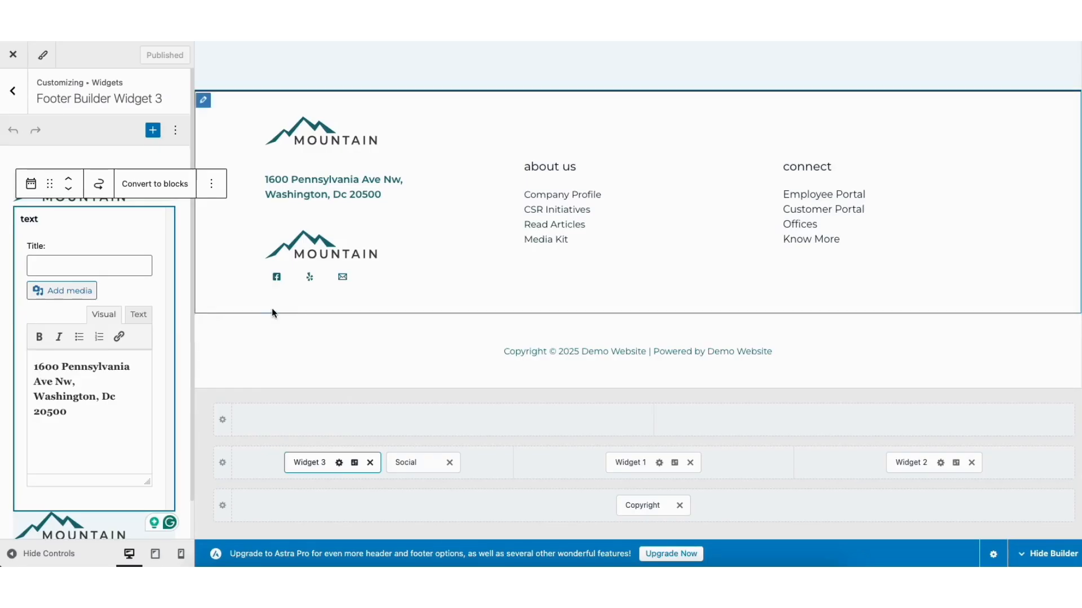
click(354, 463)
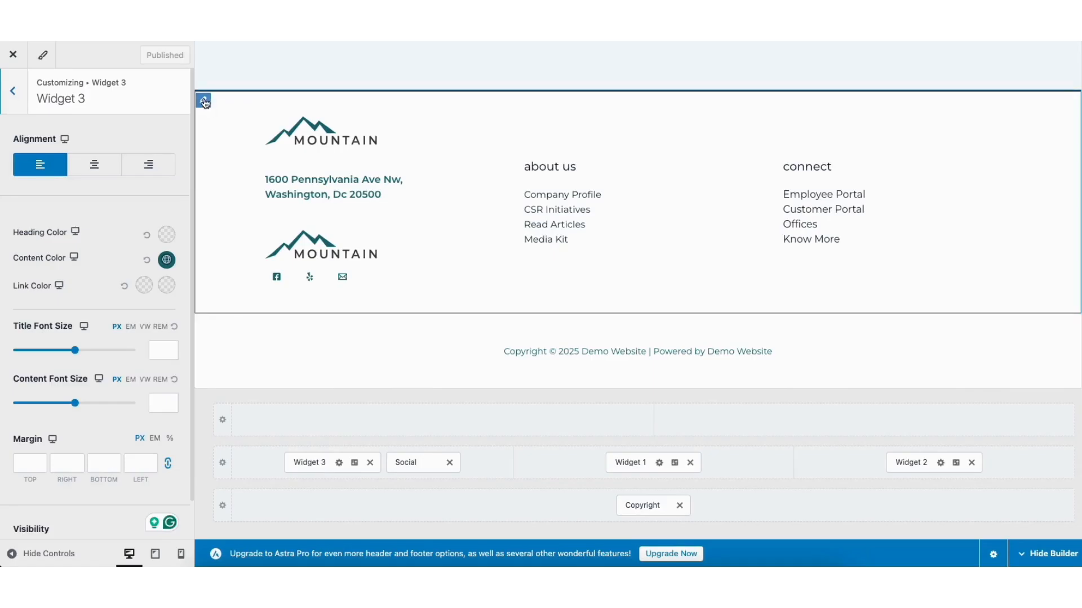
Examine the Primary Footer's column and layout settings and the elements available for the empty row above it.
click(204, 102)
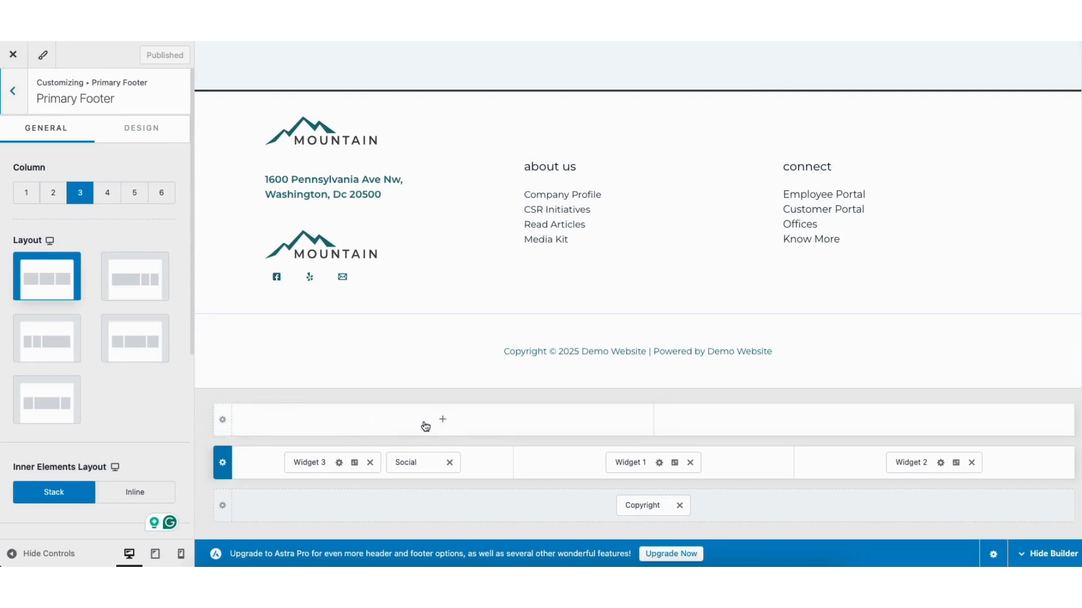
click(443, 422)
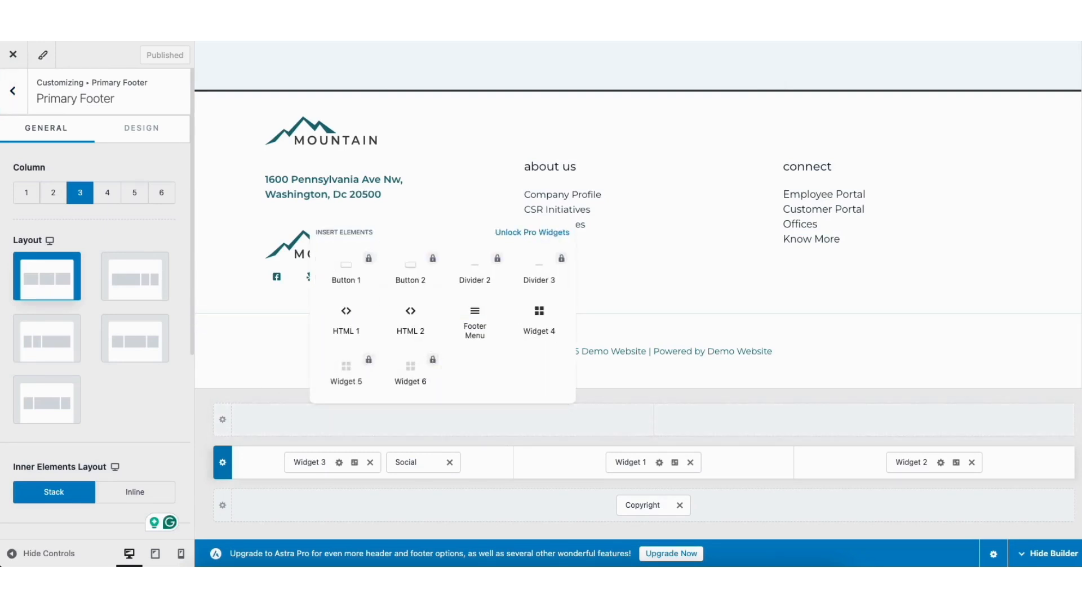
click(978, 396)
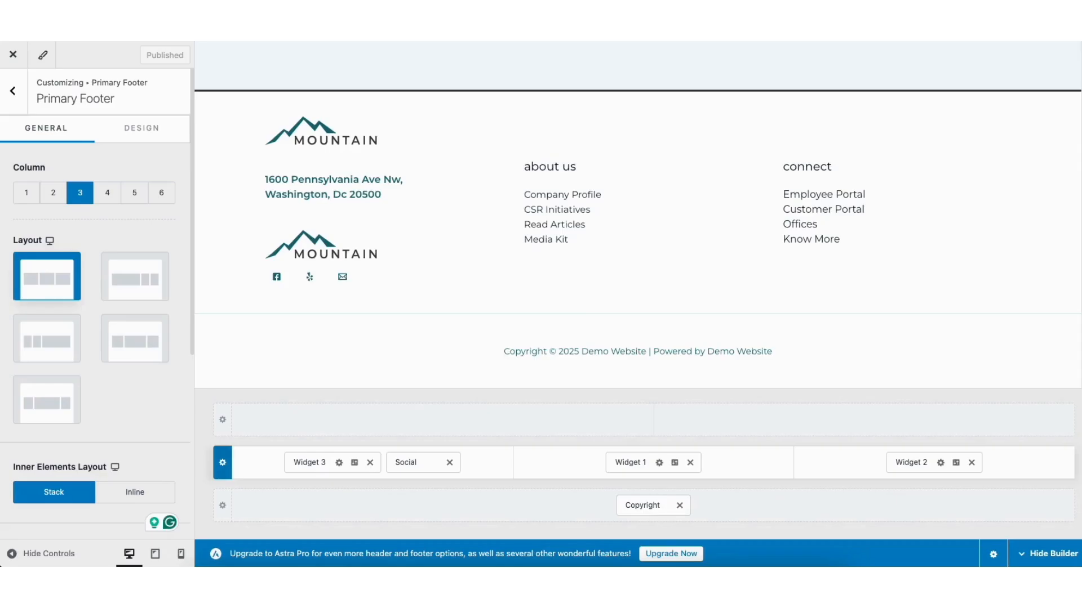
Open the header's Take Action button settings and remove that button from the header.
drag(1081, 344, 1081, 48)
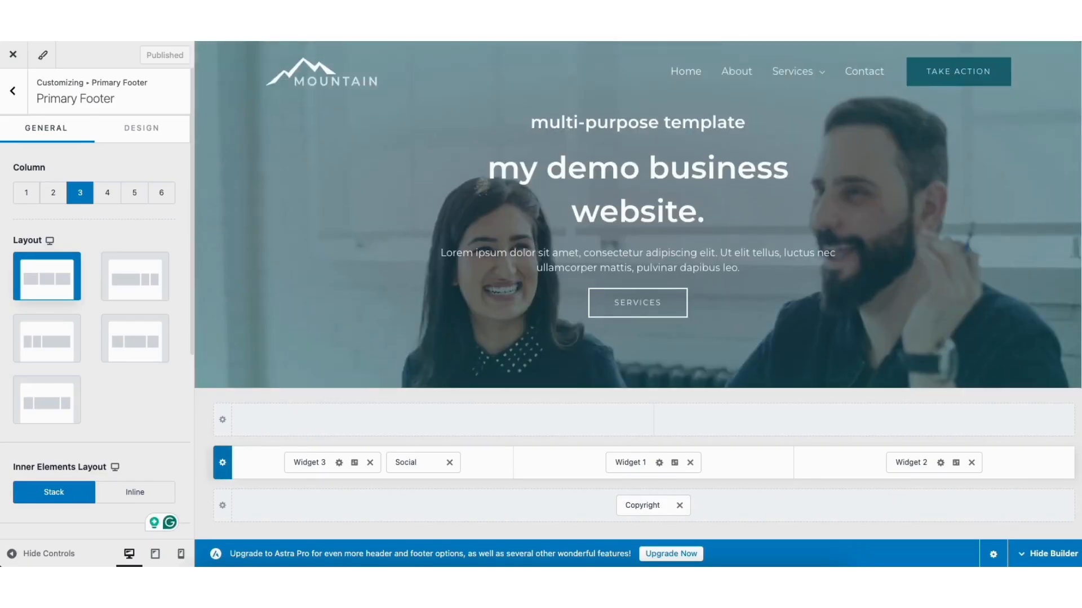
mouse_move(925, 70)
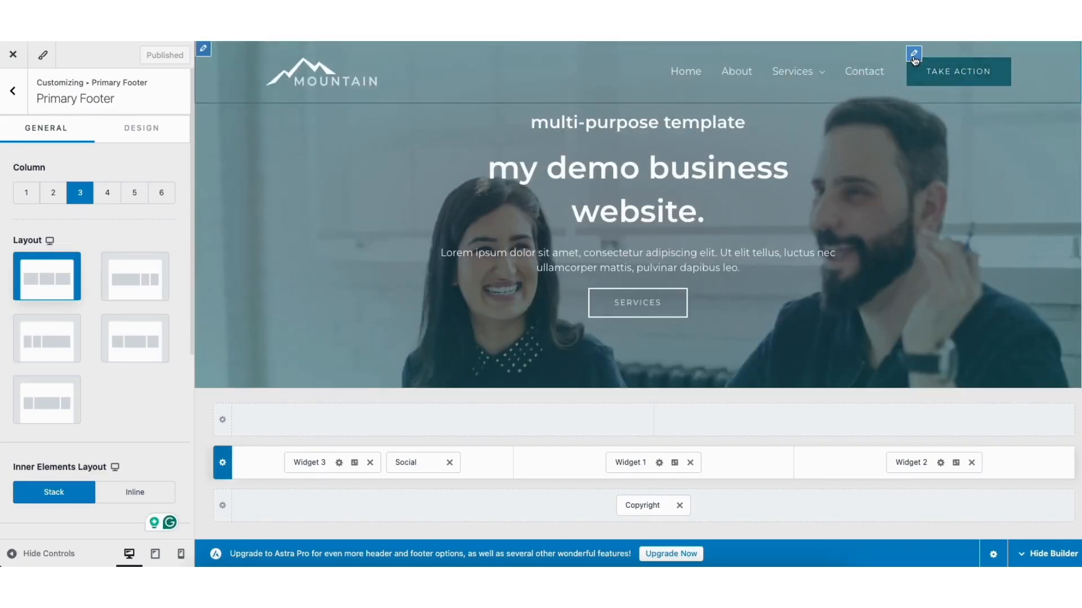
click(913, 55)
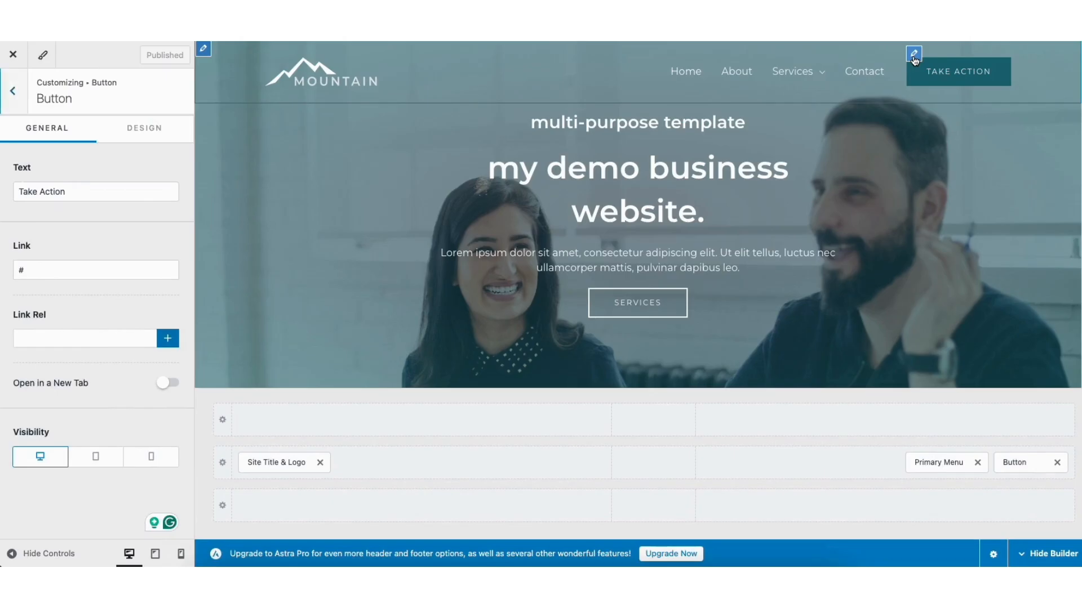
drag(18, 192, 84, 192)
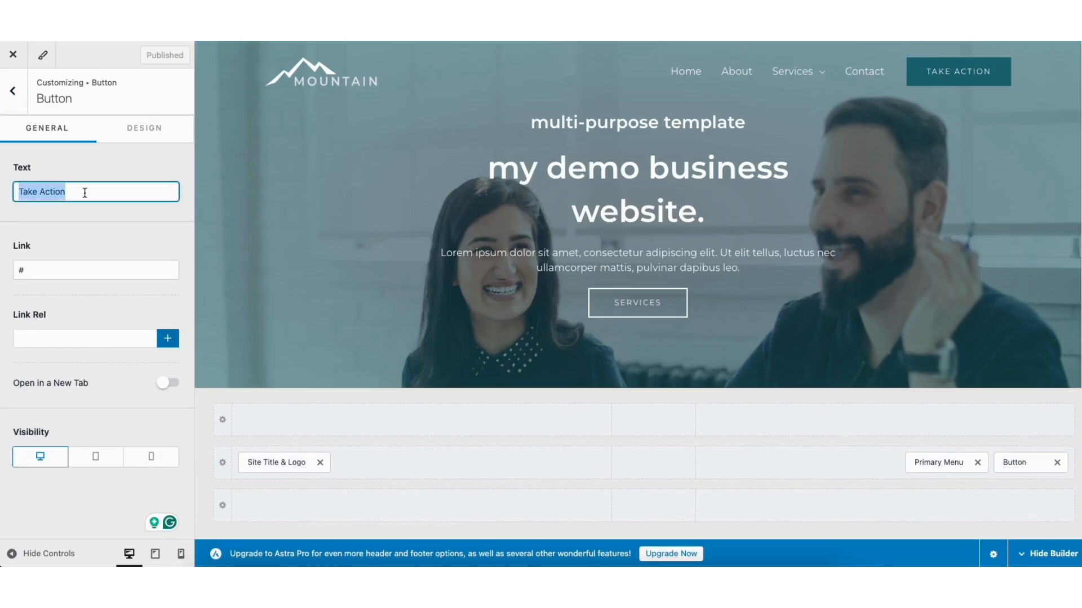
click(97, 237)
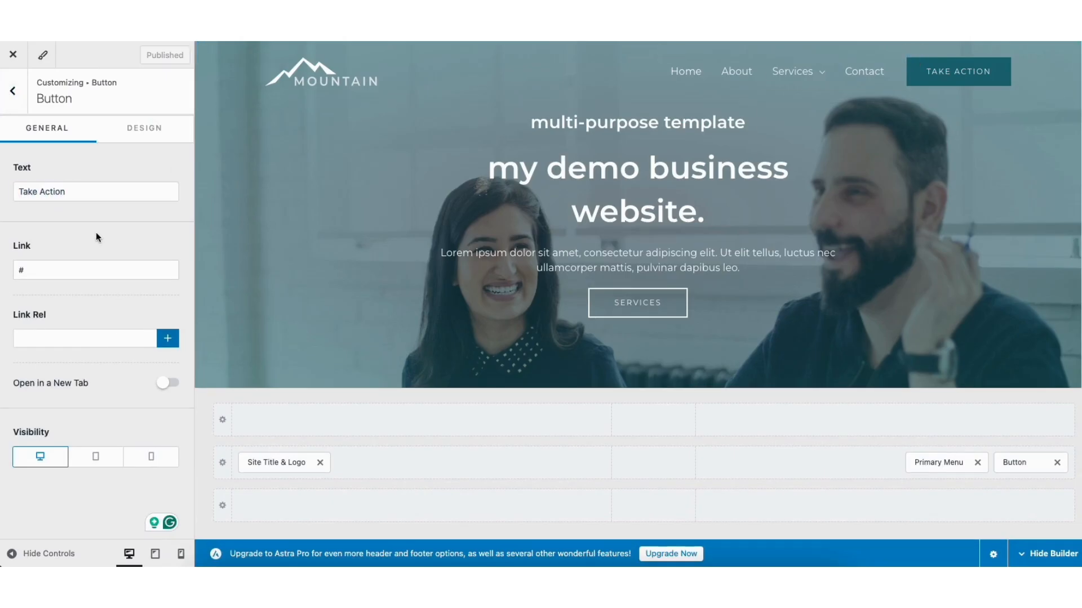
click(1058, 463)
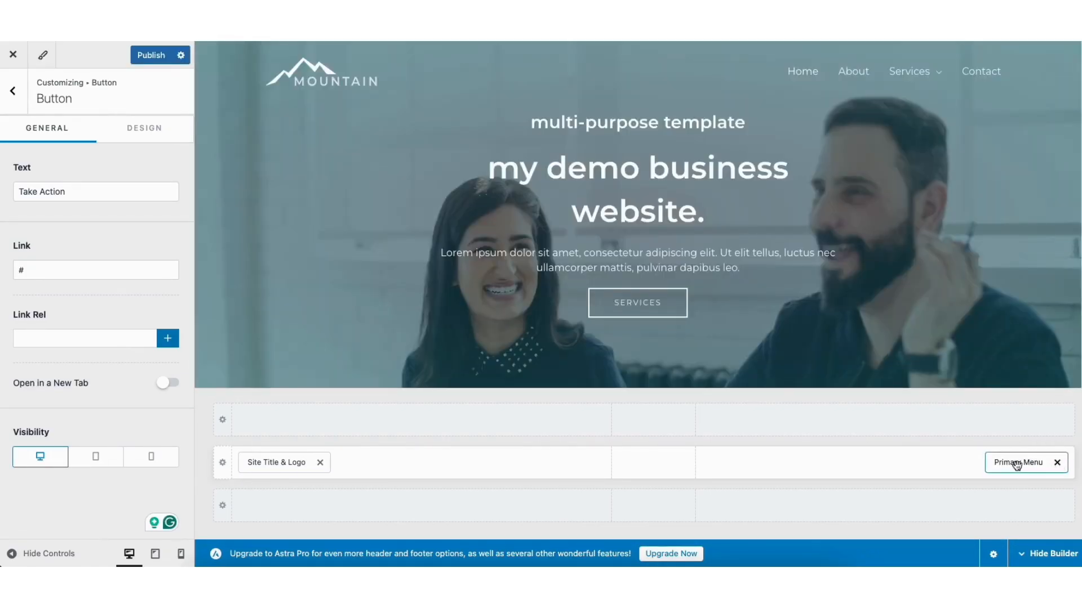
drag(1009, 465, 979, 478)
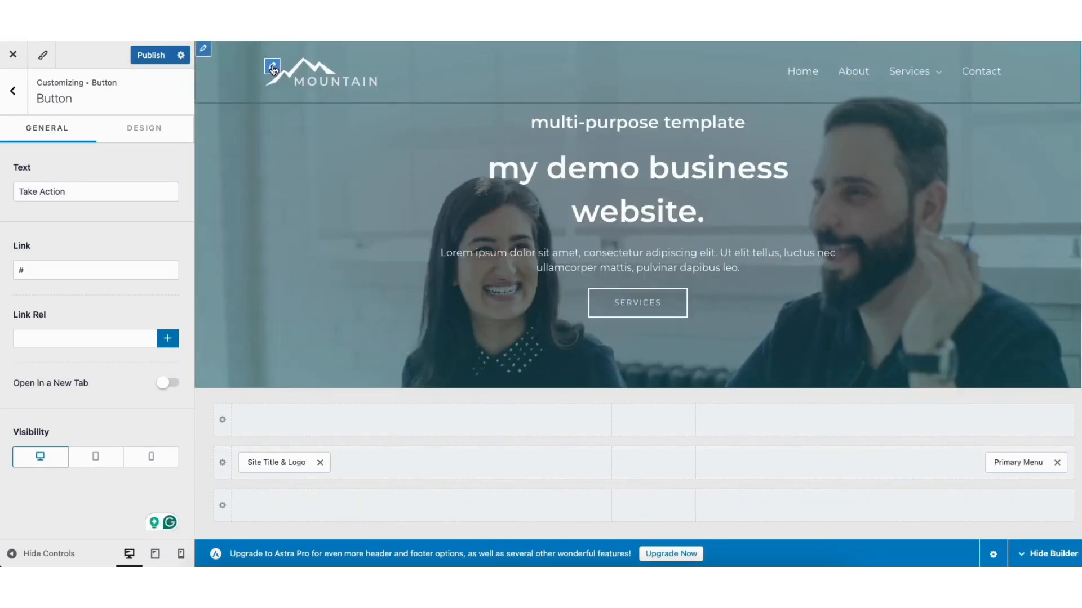
Examine the header logo's general and design settings.
click(272, 68)
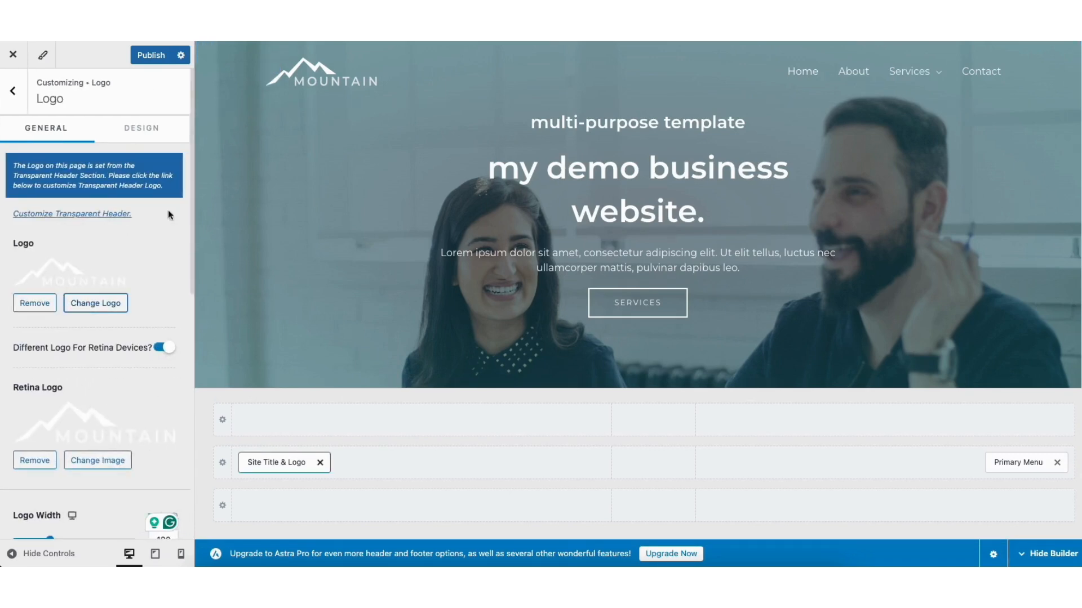
click(141, 130)
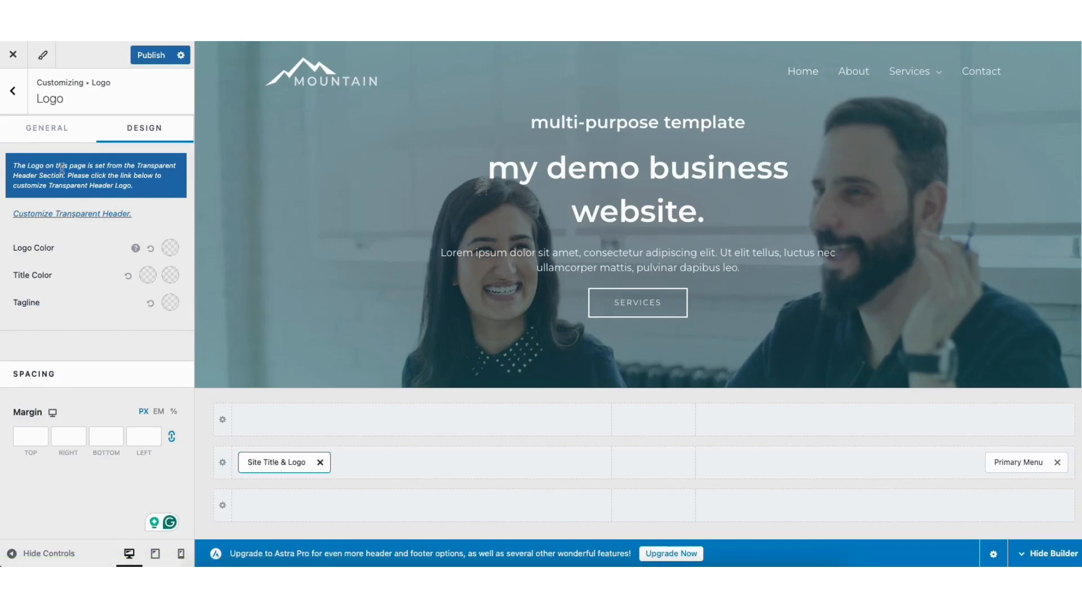
click(15, 95)
click(15, 95)
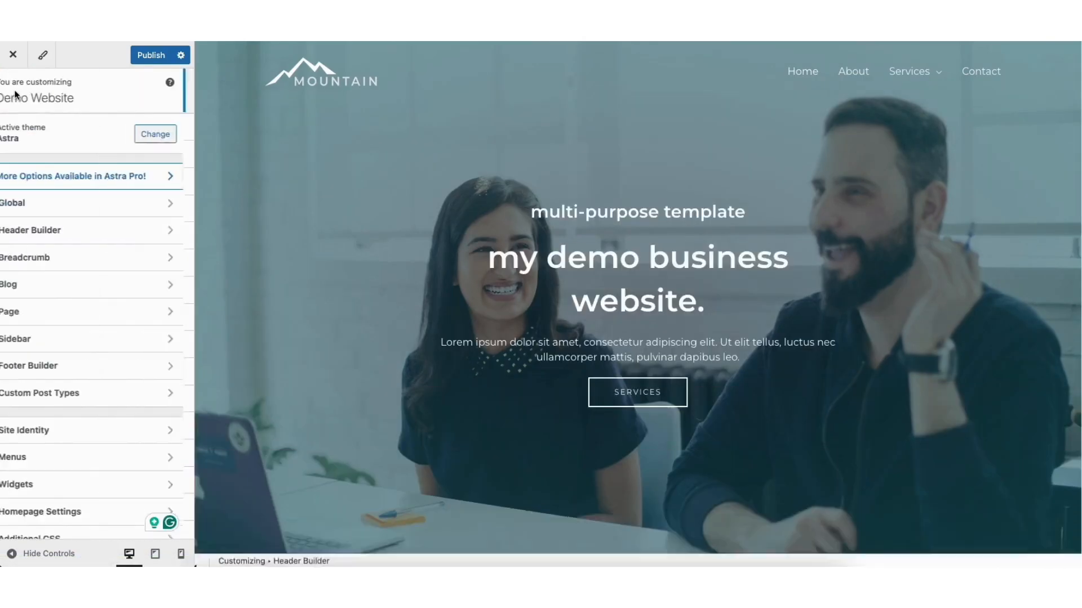
Examine the Site Identity icon option and its logo width, site title and tagline settings.
click(62, 431)
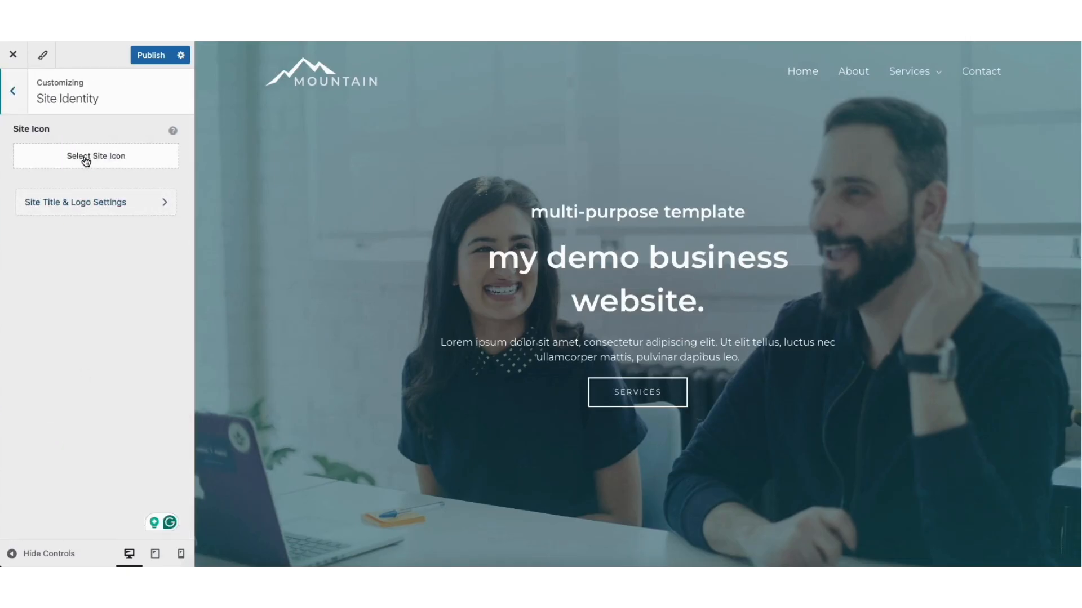
click(81, 208)
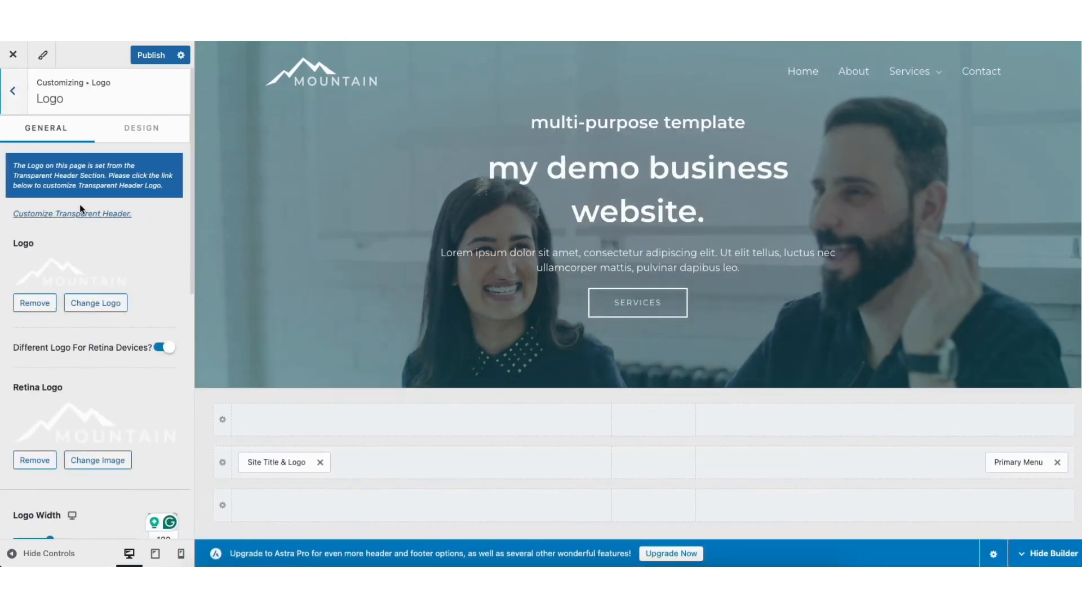
drag(195, 232, 187, 403)
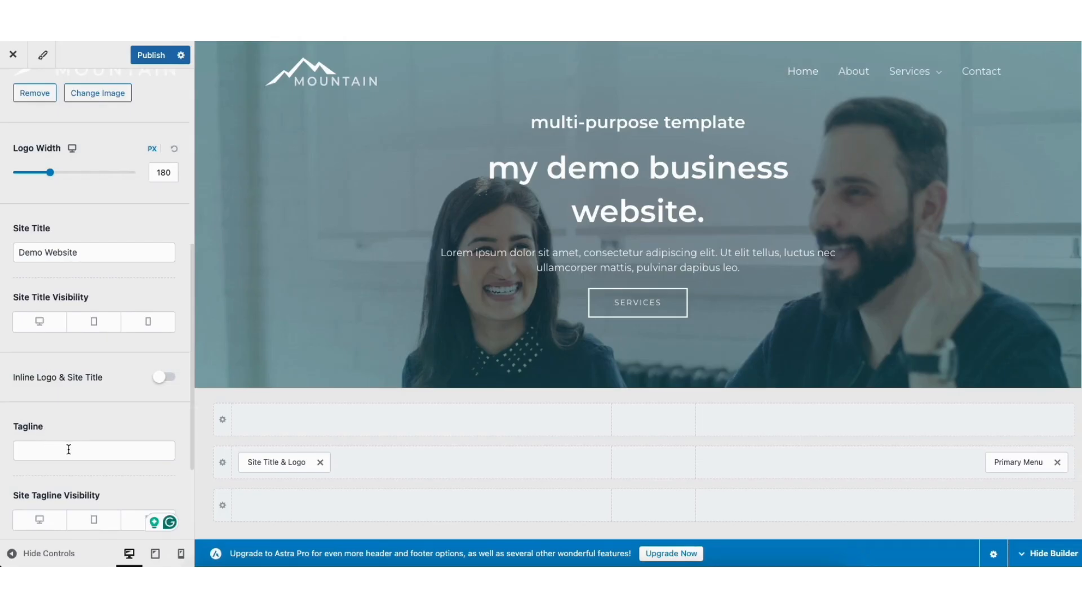
drag(188, 421, 204, 247)
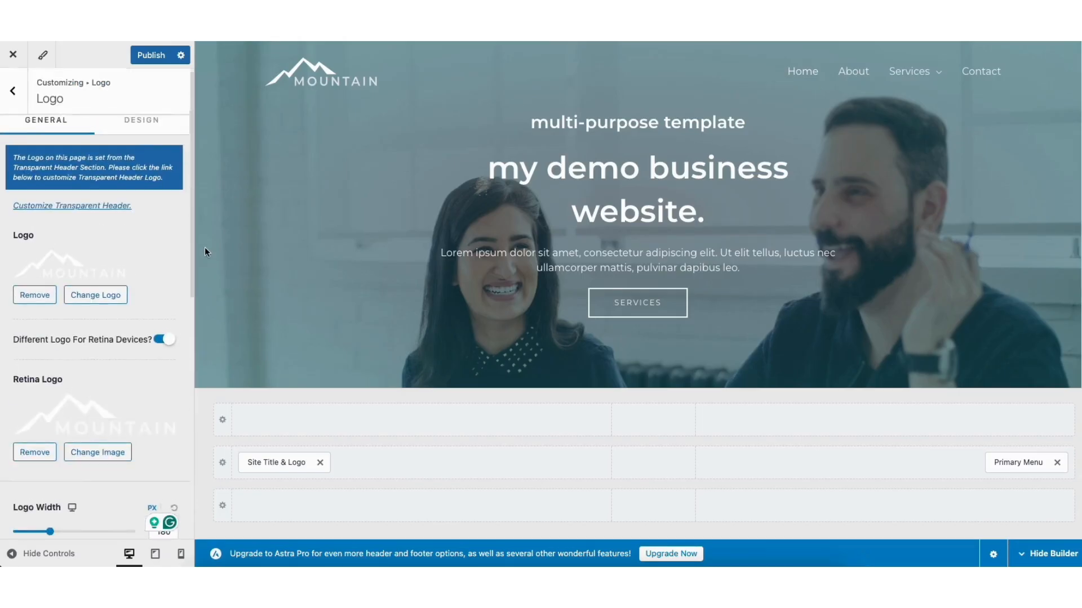
click(14, 85)
click(15, 85)
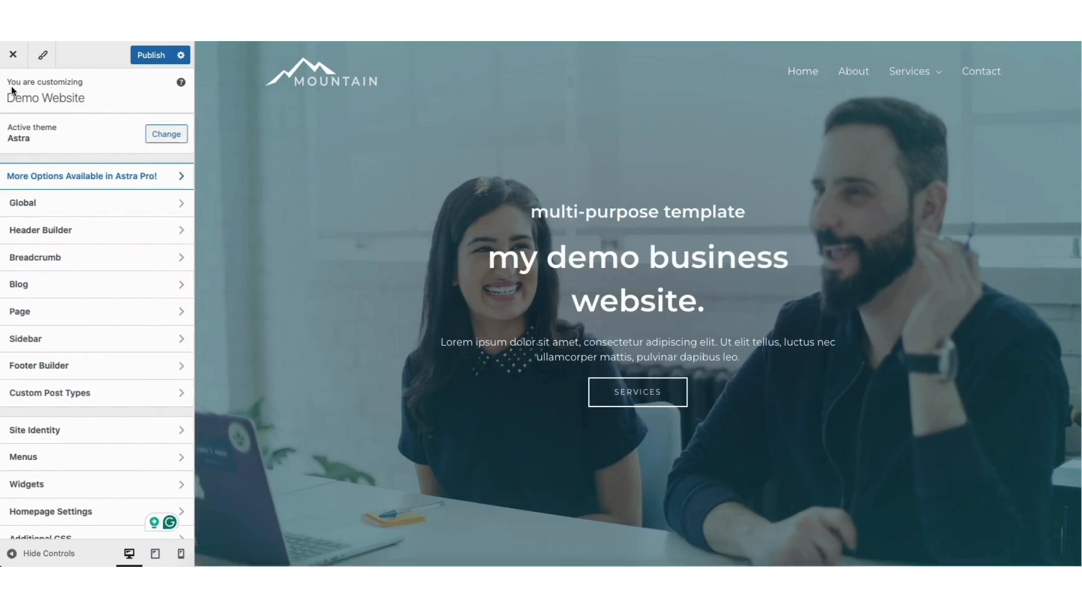
Examine the Global typography presets and color palettes, and open the global Buttons settings.
click(54, 208)
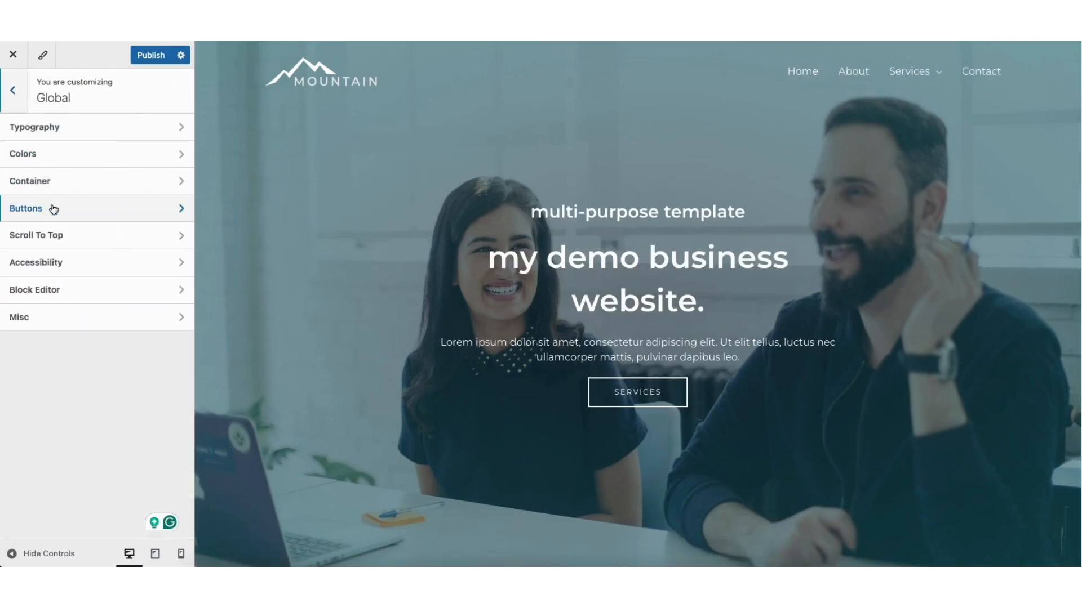
click(64, 127)
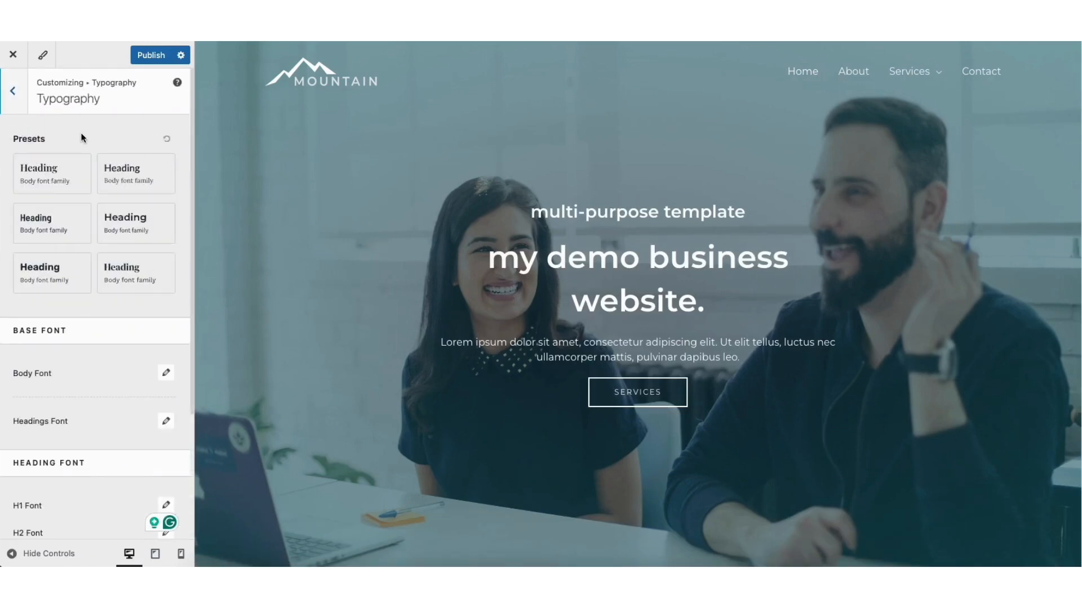
click(14, 93)
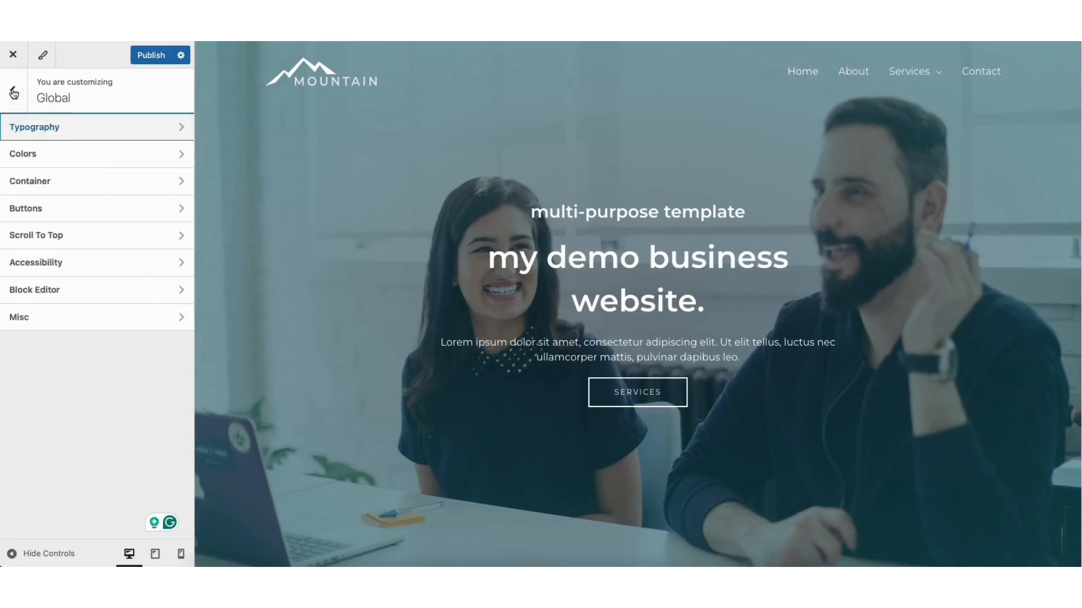
click(48, 155)
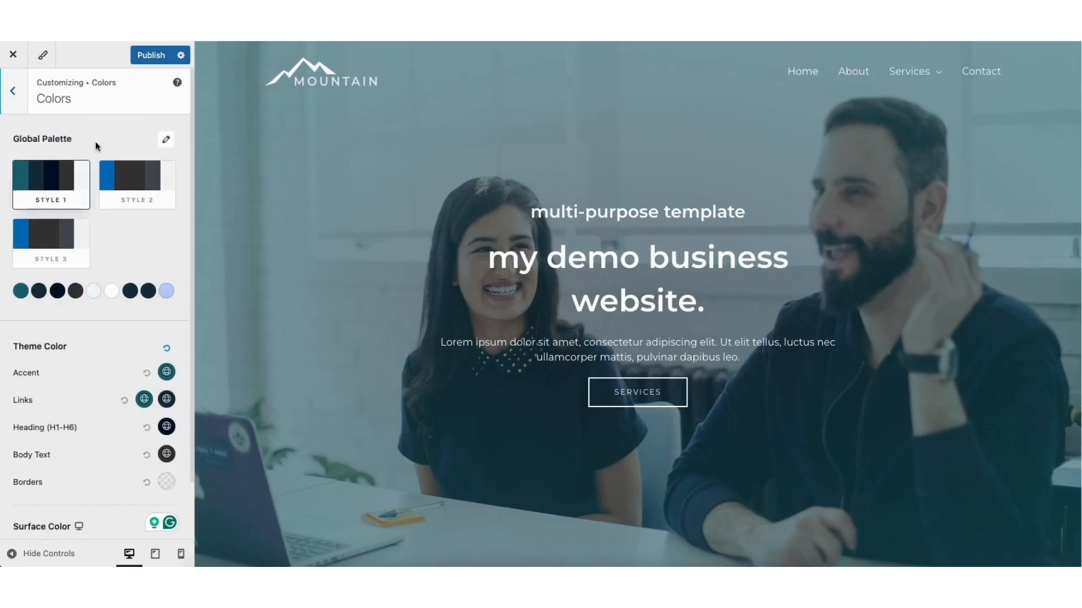
click(13, 93)
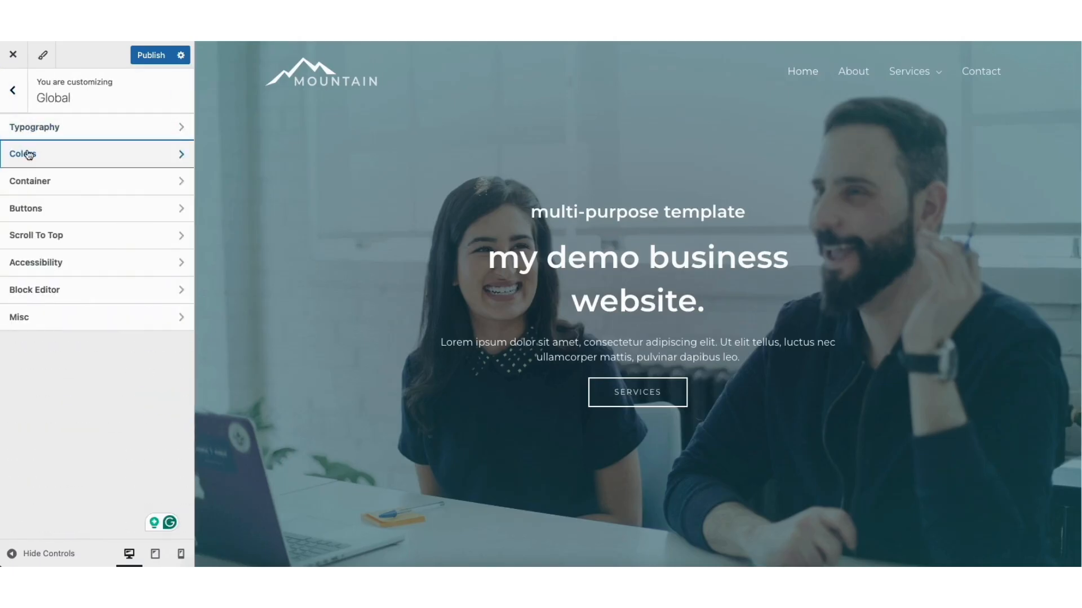
click(51, 211)
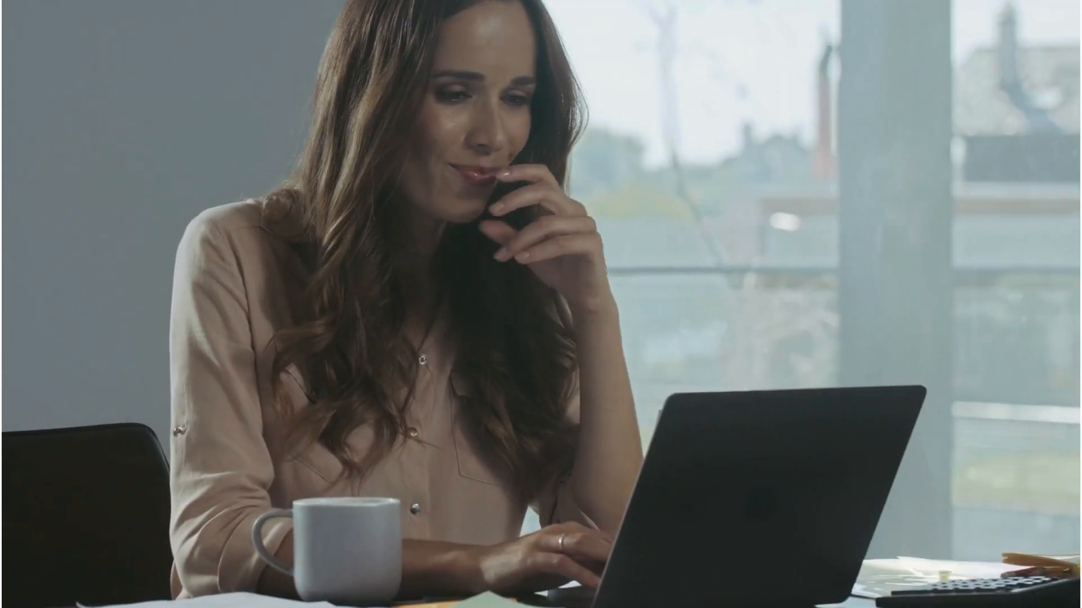
text(dem)
text(o business we)
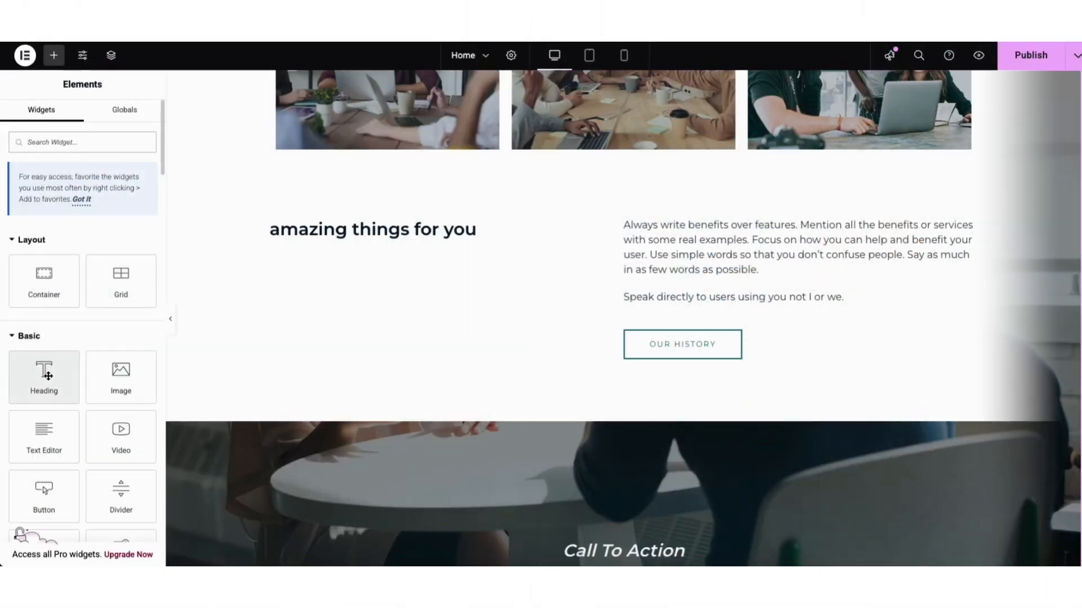
Add a Heading widget above the benefits paragraph in the Home page's "amazing things for you" section in Elementor.
drag(48, 376, 696, 230)
drag(695, 229, 693, 228)
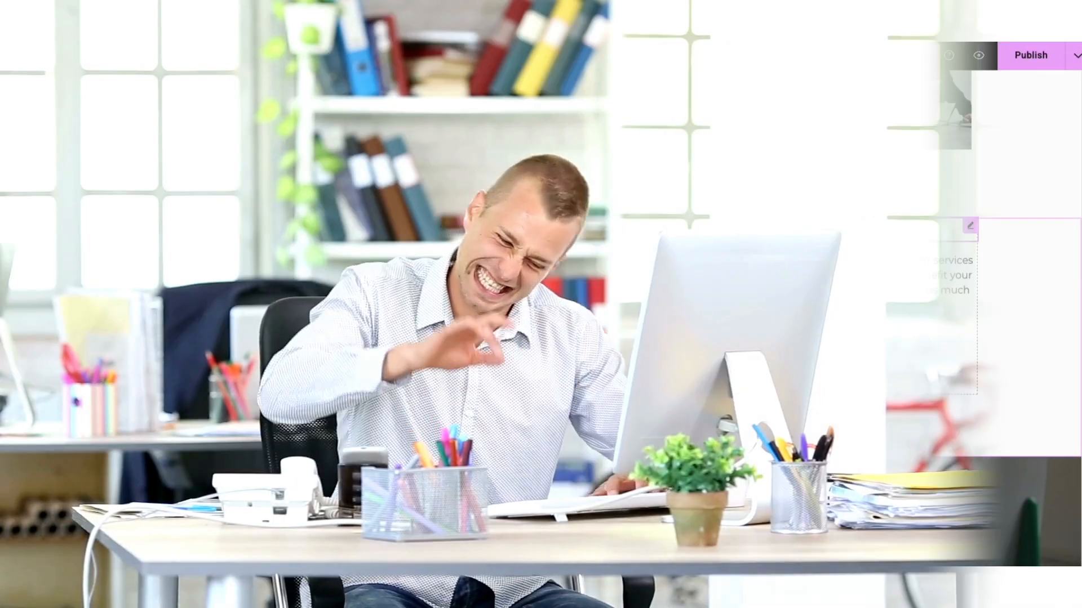